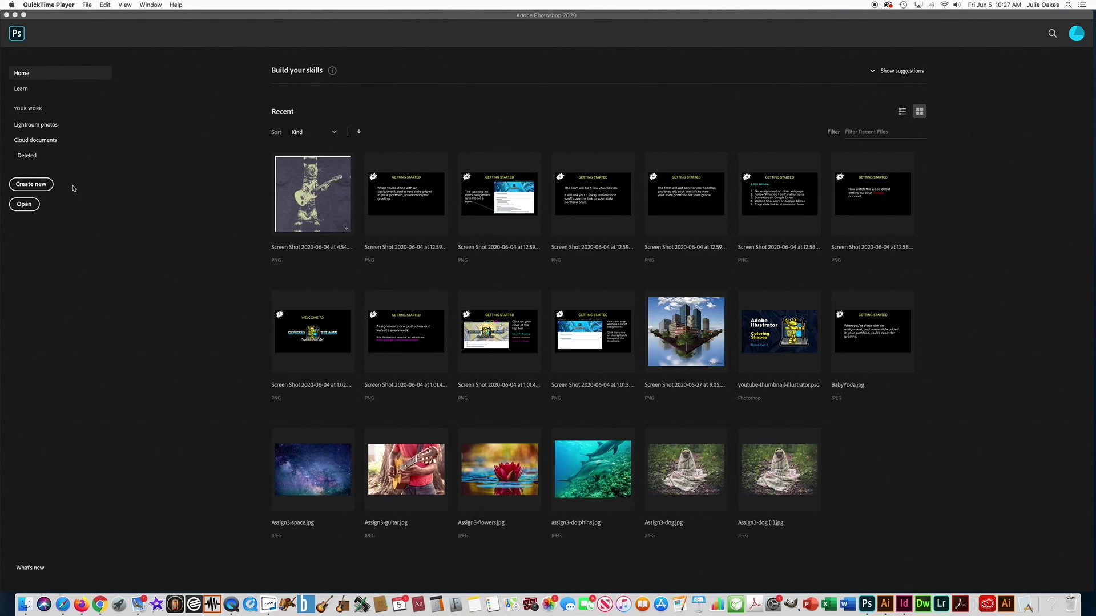
# Create a new document from the Web Most Common preset, 1366 x 768 px at 72 ppi.
pyautogui.click(17, 186)
pyautogui.click(19, 186)
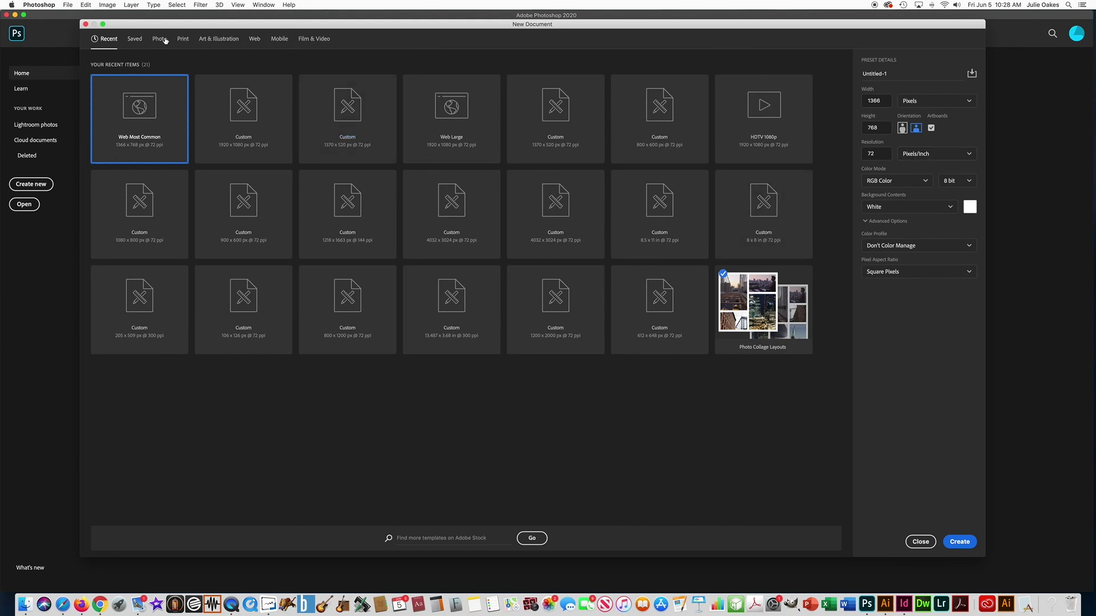
pyautogui.click(255, 39)
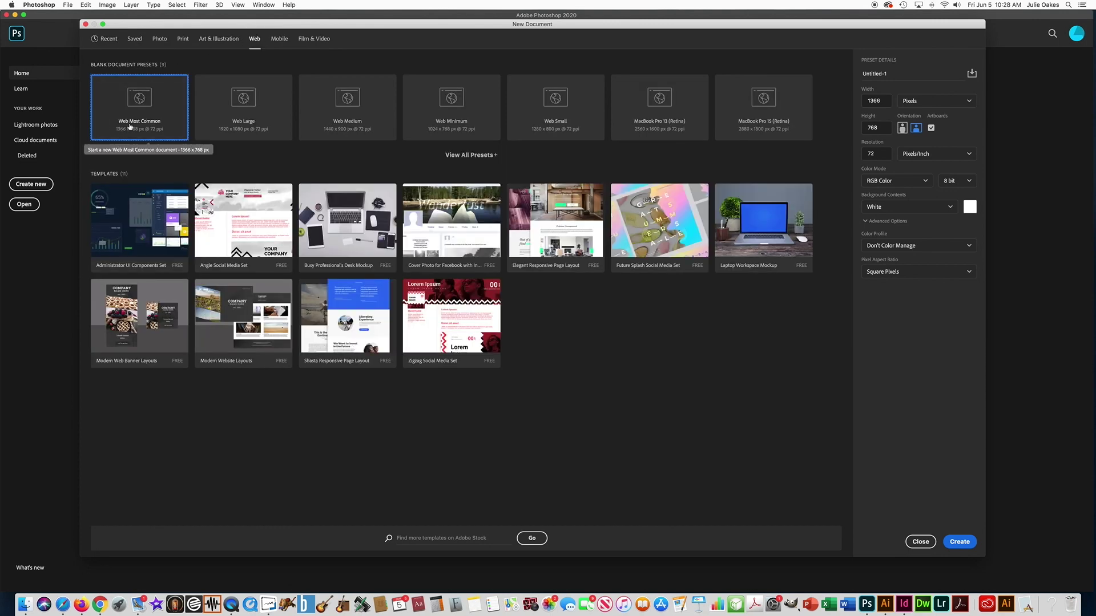
pyautogui.doubleClick(158, 108)
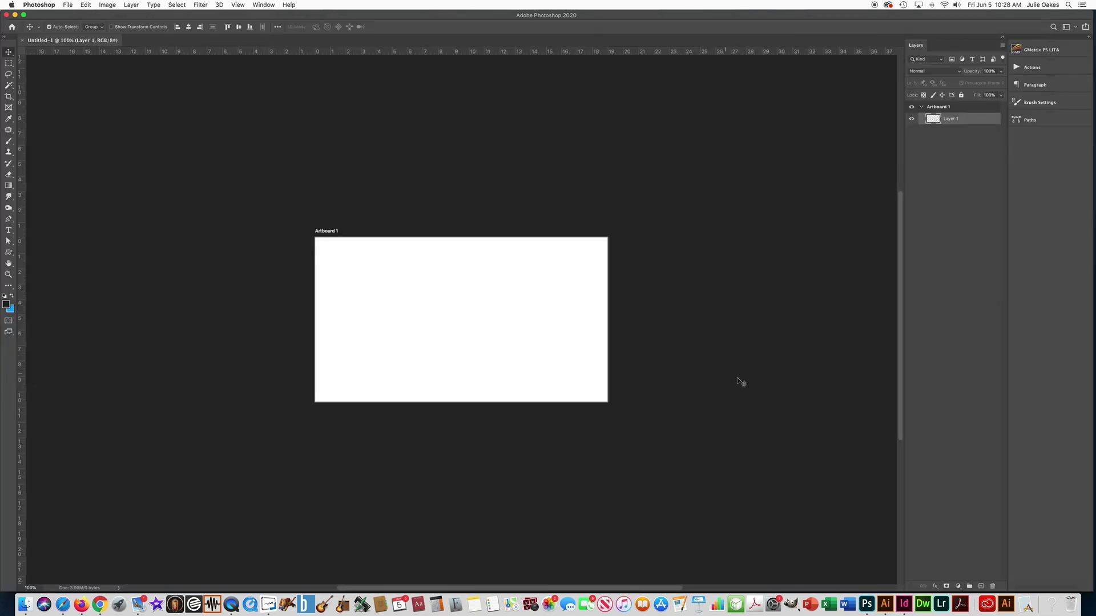
# Set the workspace to Essentials (Default).
pyautogui.click(272, 5)
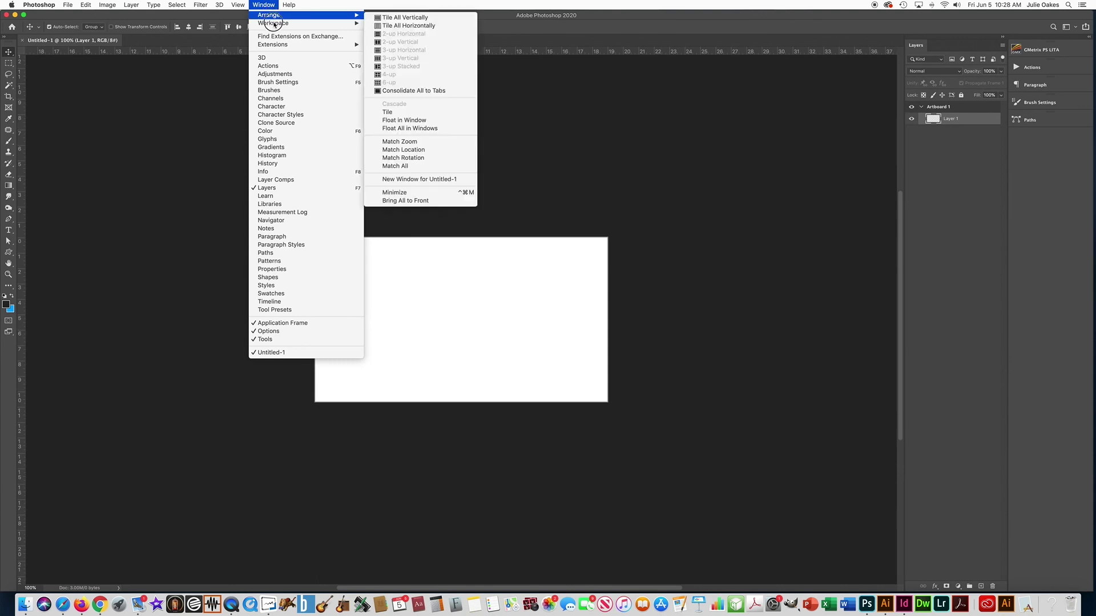
pyautogui.moveTo(325, 23)
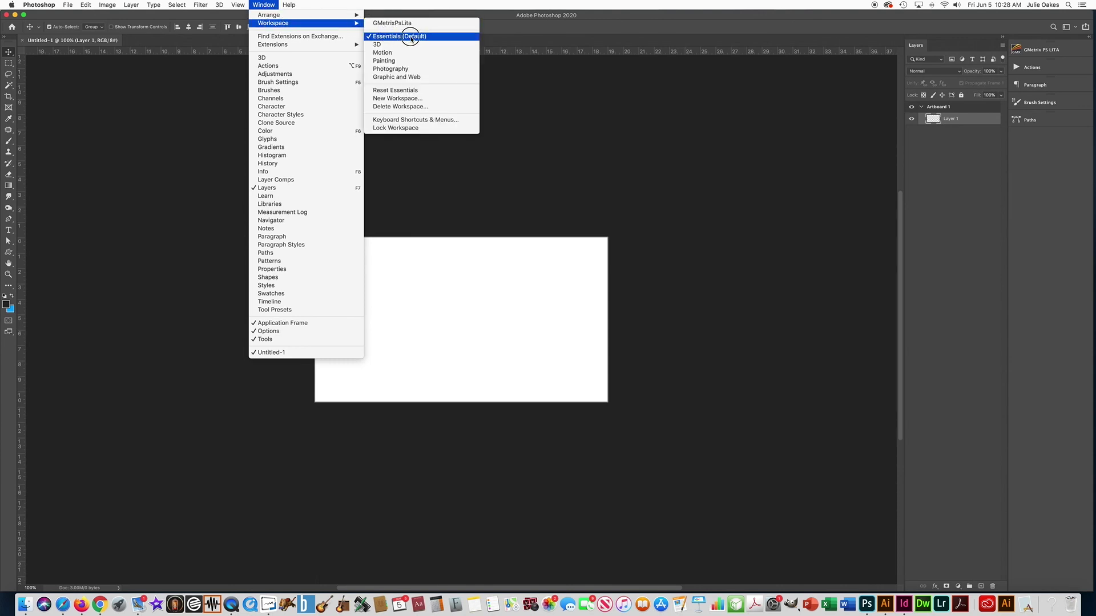
pyautogui.click(386, 36)
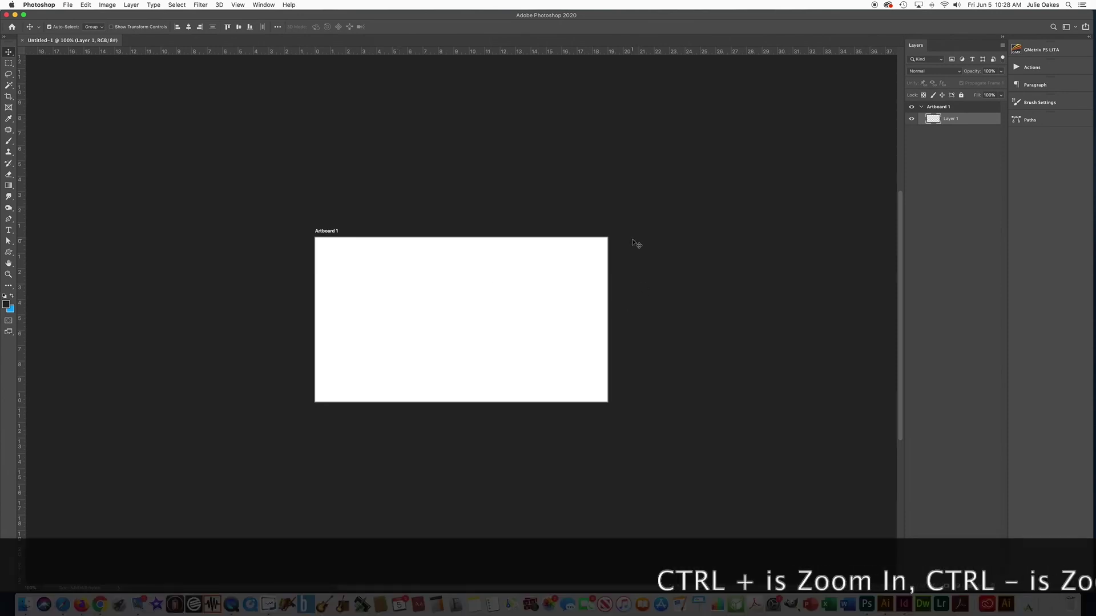
pyautogui.press('super+equal')
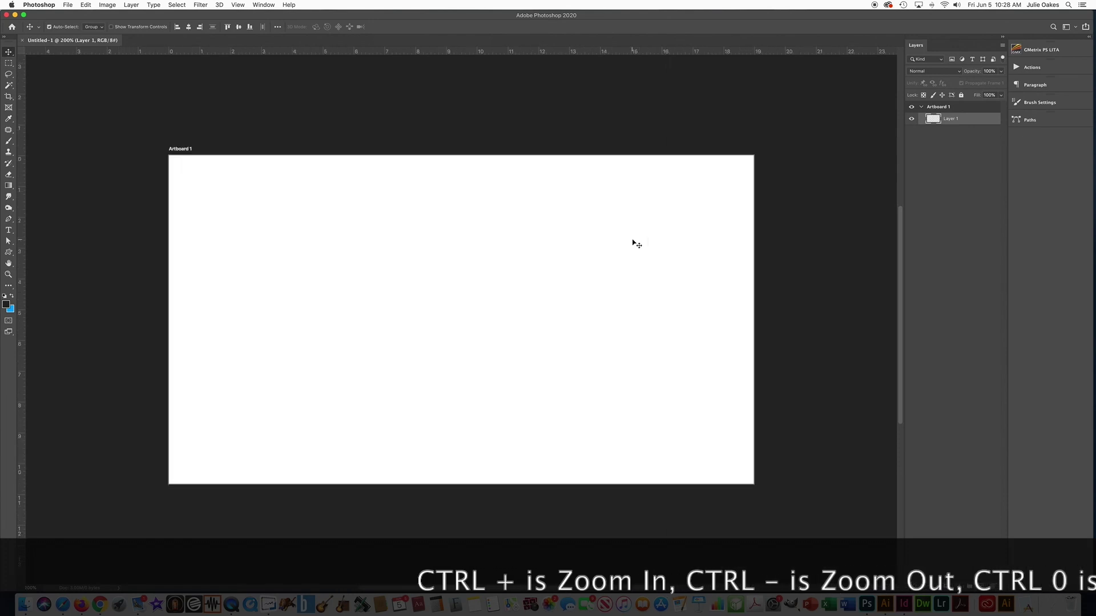
pyautogui.press('super+minus')
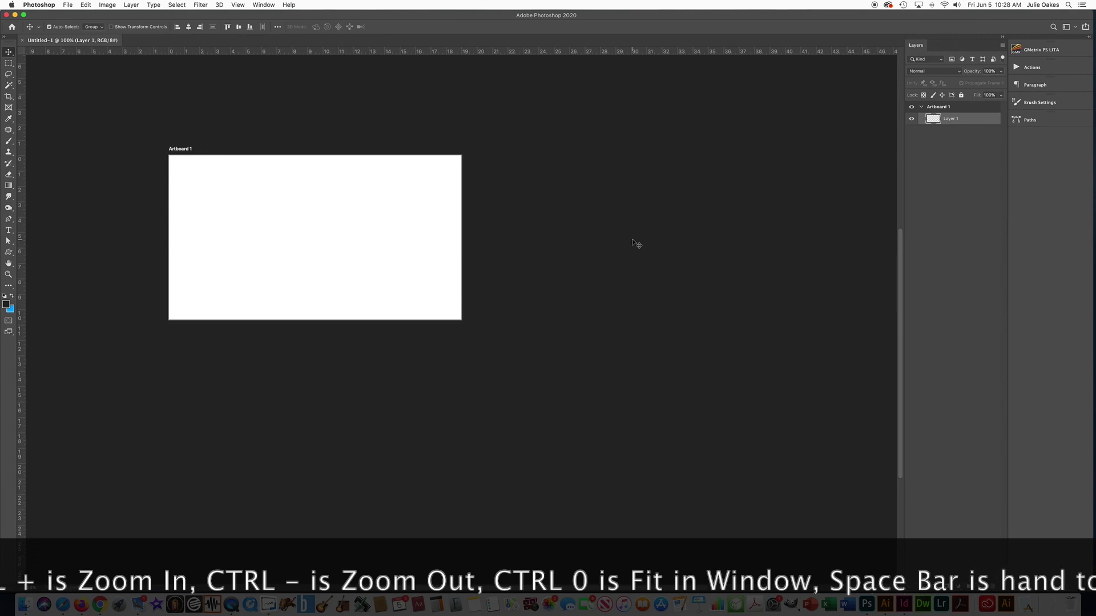
pyautogui.press('super+0')
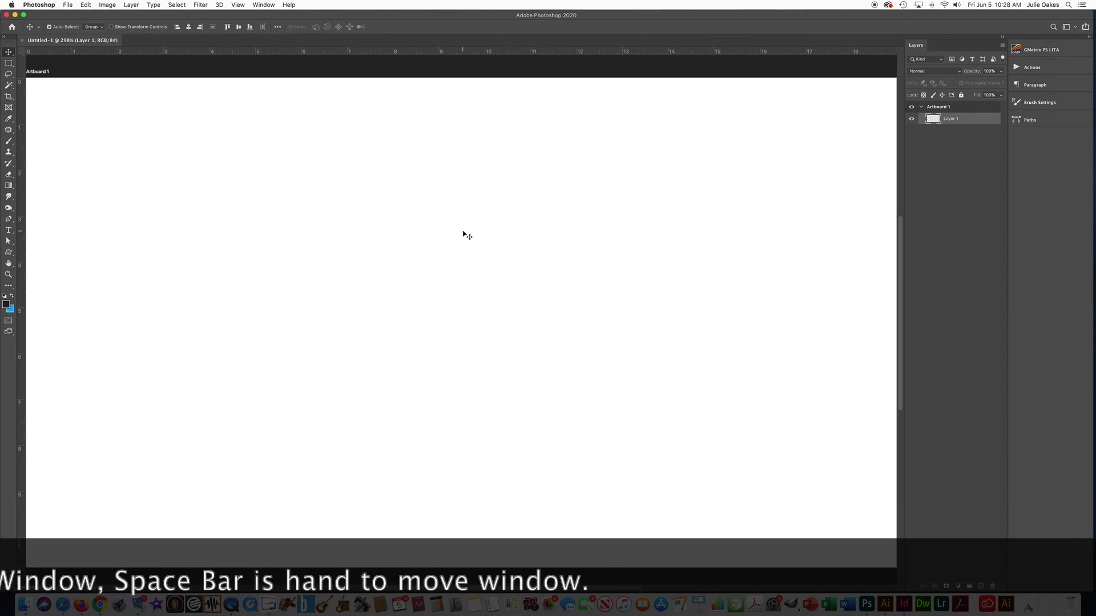
pyautogui.moveTo(462, 237)
pyautogui.mouseDown()
pyautogui.moveTo(592, 238)
pyautogui.moveTo(386, 245)
pyautogui.moveTo(472, 182)
pyautogui.moveTo(509, 252)
pyautogui.moveTo(465, 235)
pyautogui.mouseUp()
# Switch to Chrome and open the Assign3 folder in Google Drive.
pyautogui.click(100, 596)
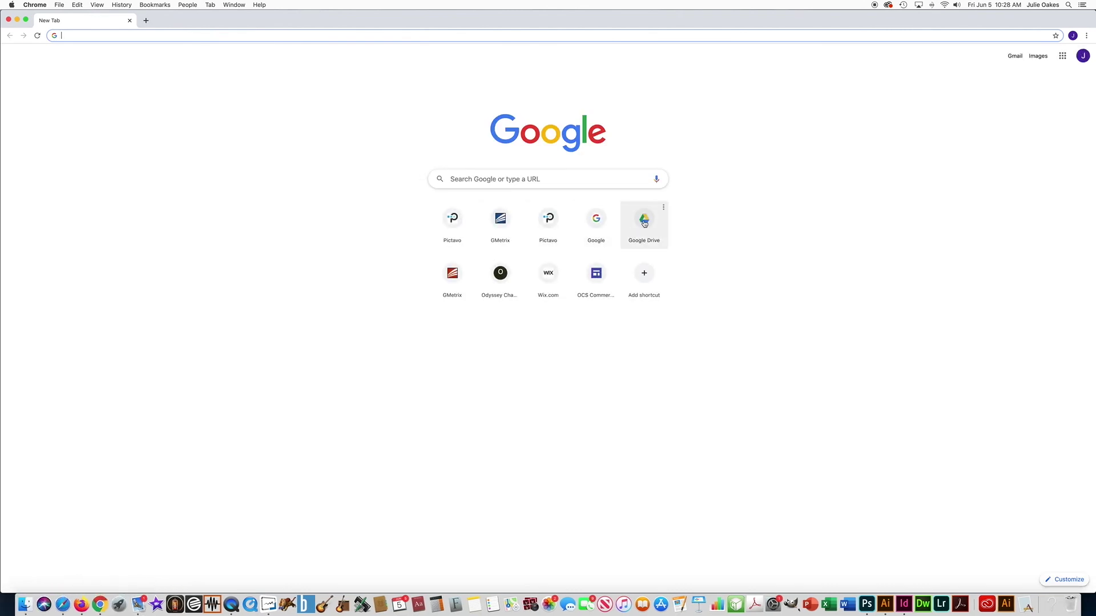
pyautogui.click(644, 223)
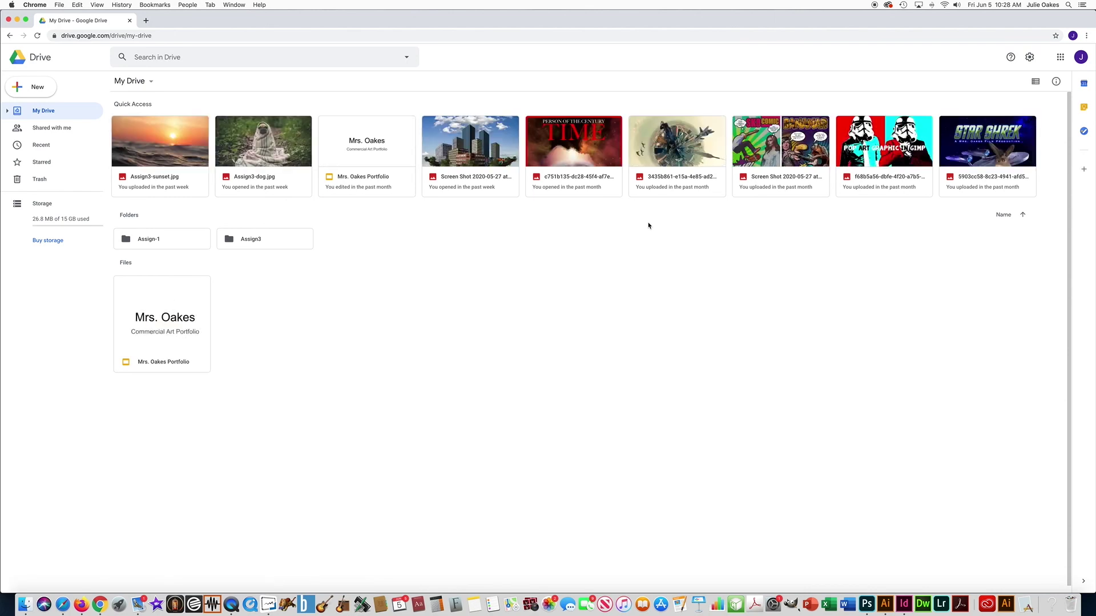
pyautogui.doubleClick(250, 240)
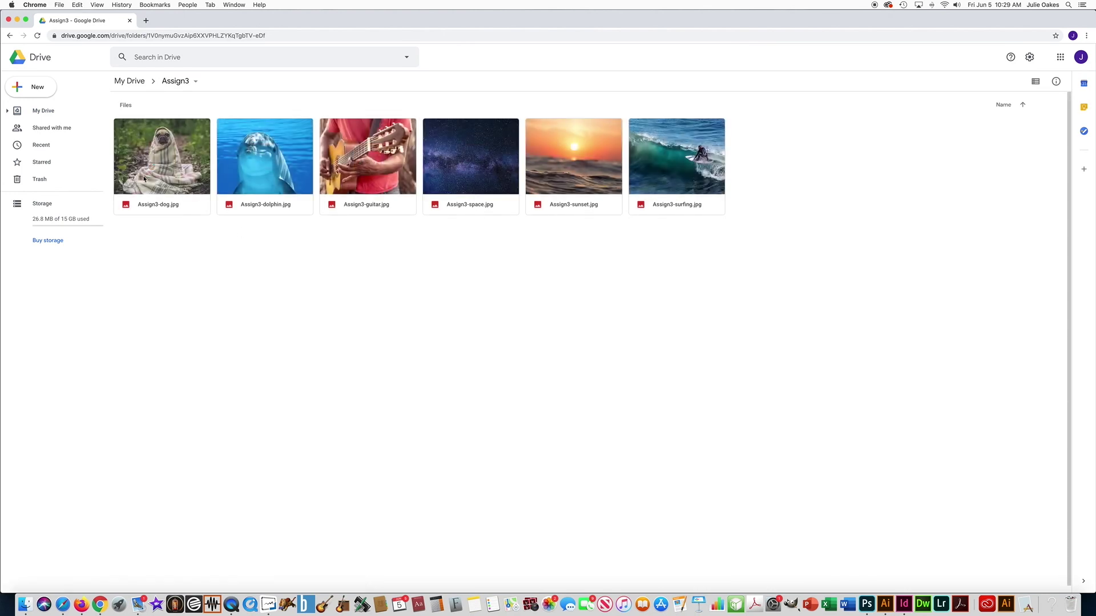
# Download Assign3-space.jpg from the folder and open the downloaded image in Photoshop.
pyautogui.doubleClick(463, 157)
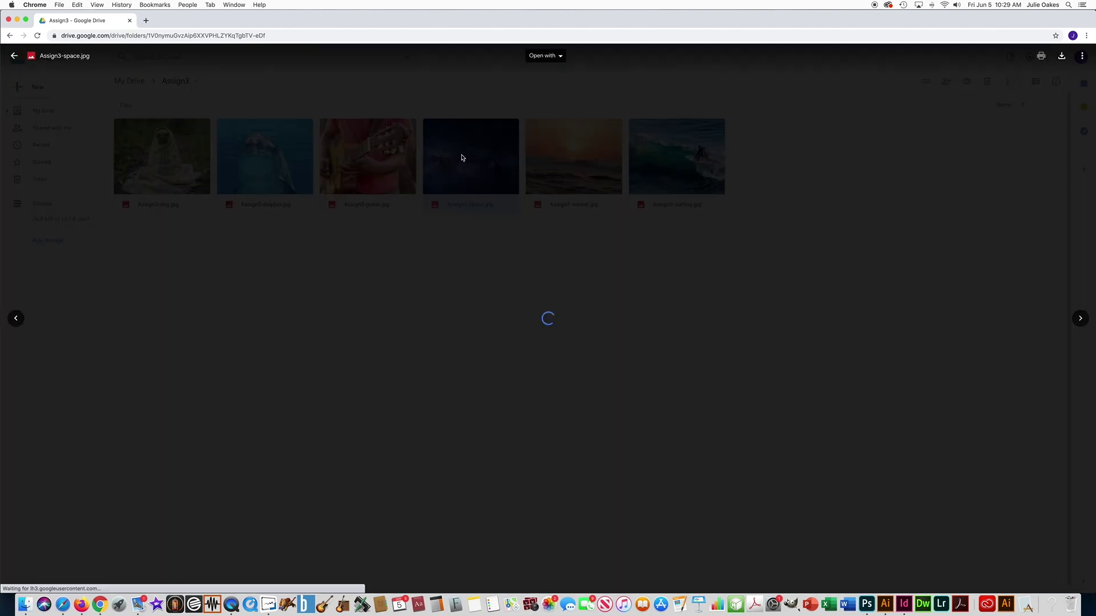
pyautogui.click(1062, 57)
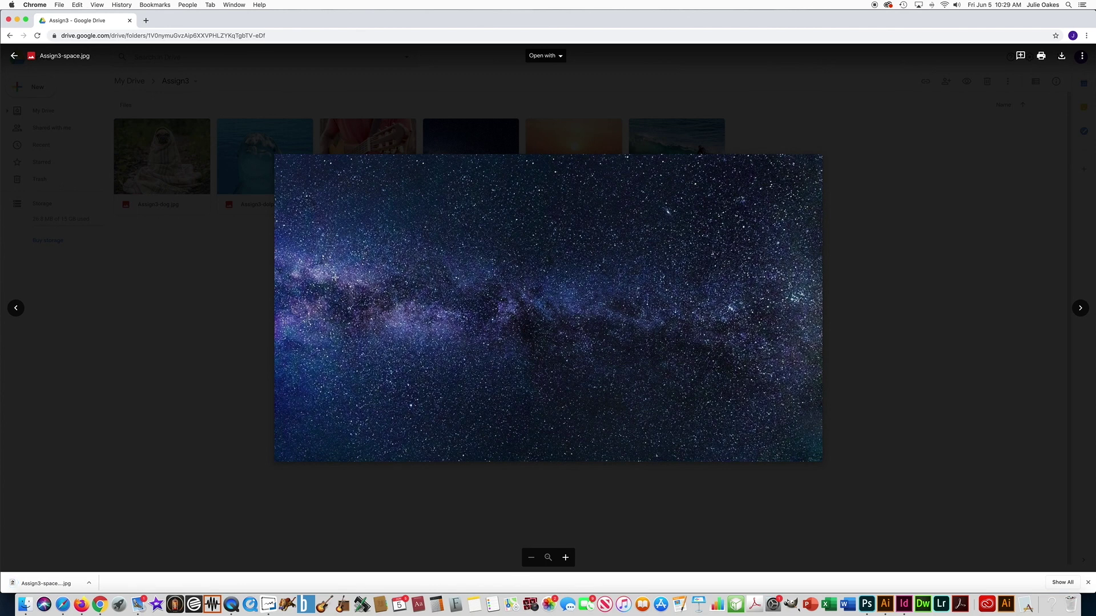
pyautogui.click(67, 585)
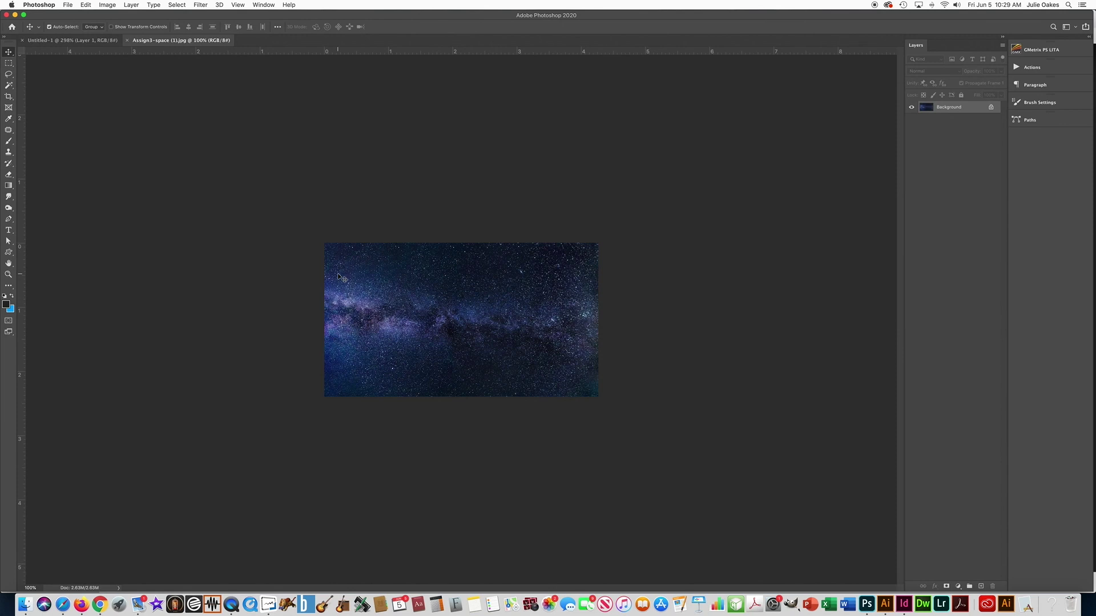
pyautogui.click(67, 4)
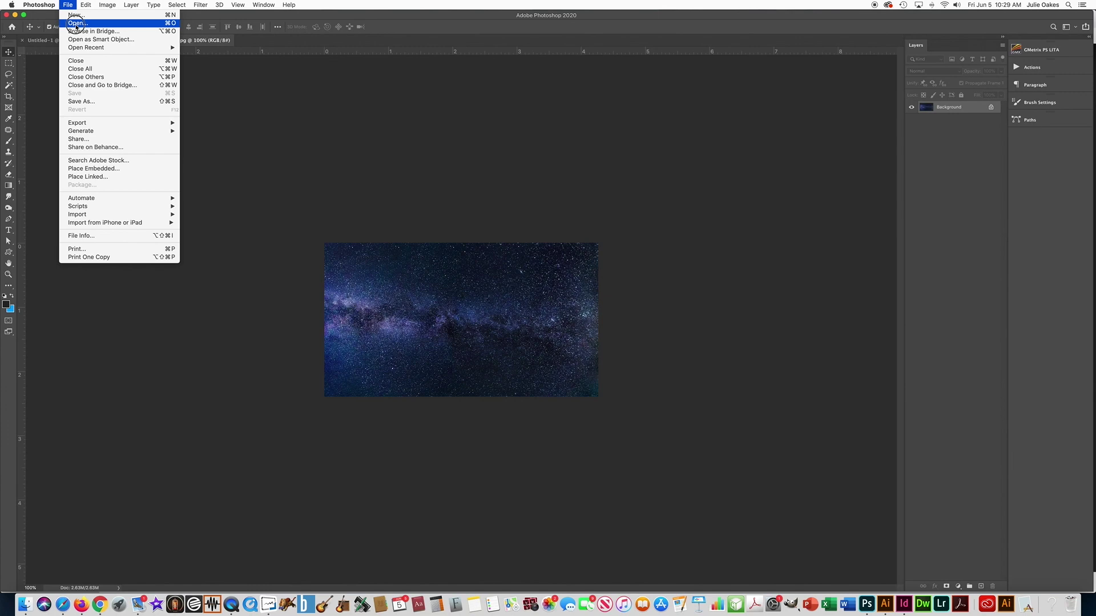
pyautogui.click(76, 23)
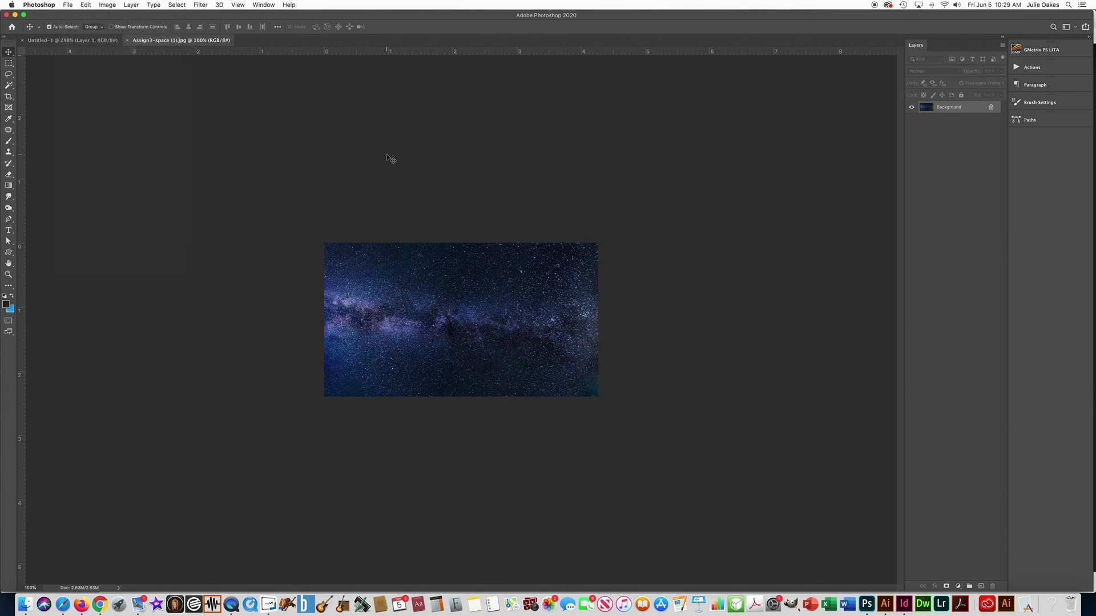
# Copy the entire space image into the blank Untitled-1 artboard, closing the source image file.
pyautogui.click(174, 4)
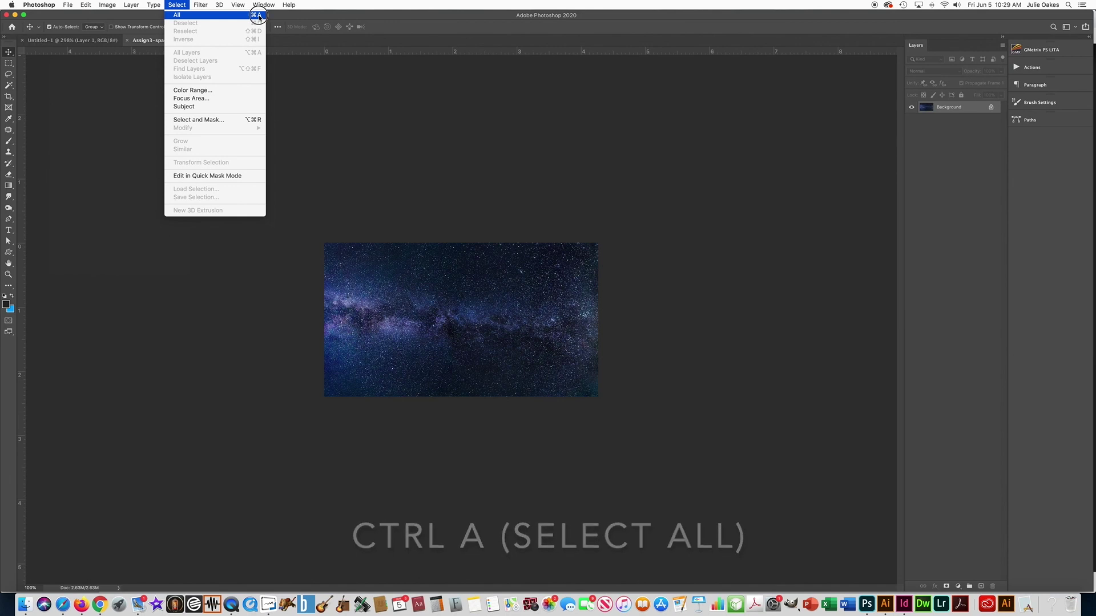
pyautogui.click(179, 19)
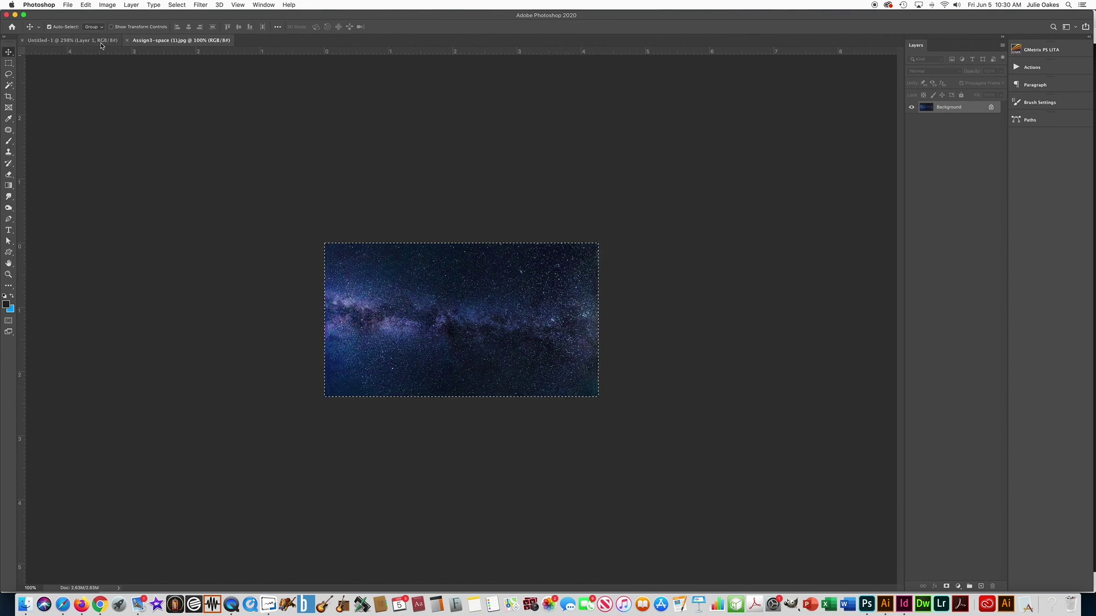
pyautogui.click(86, 5)
pyautogui.click(172, 67)
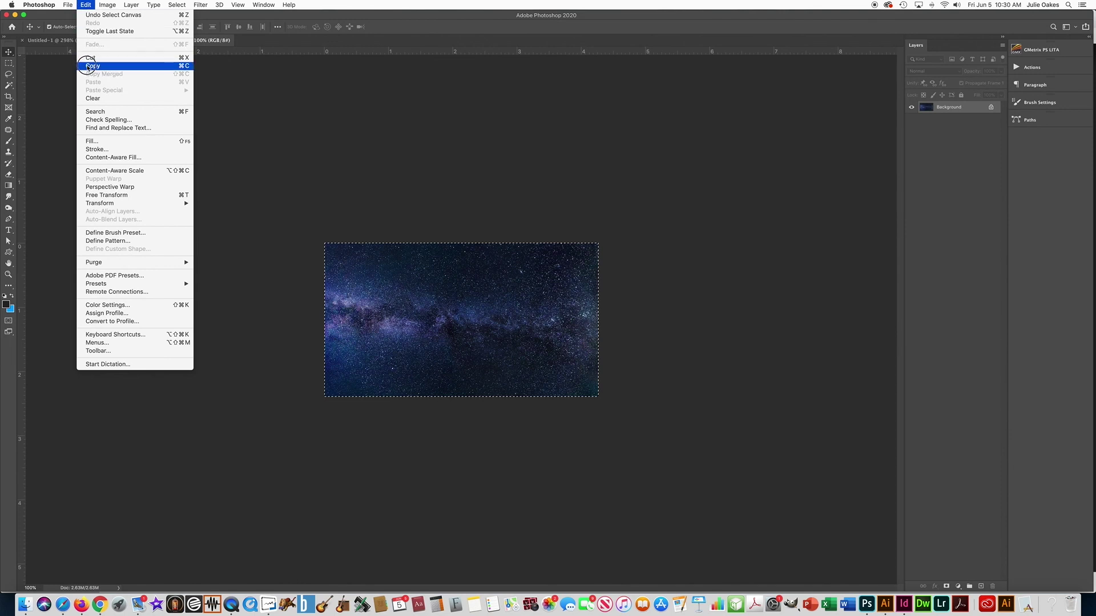
pyautogui.click(139, 66)
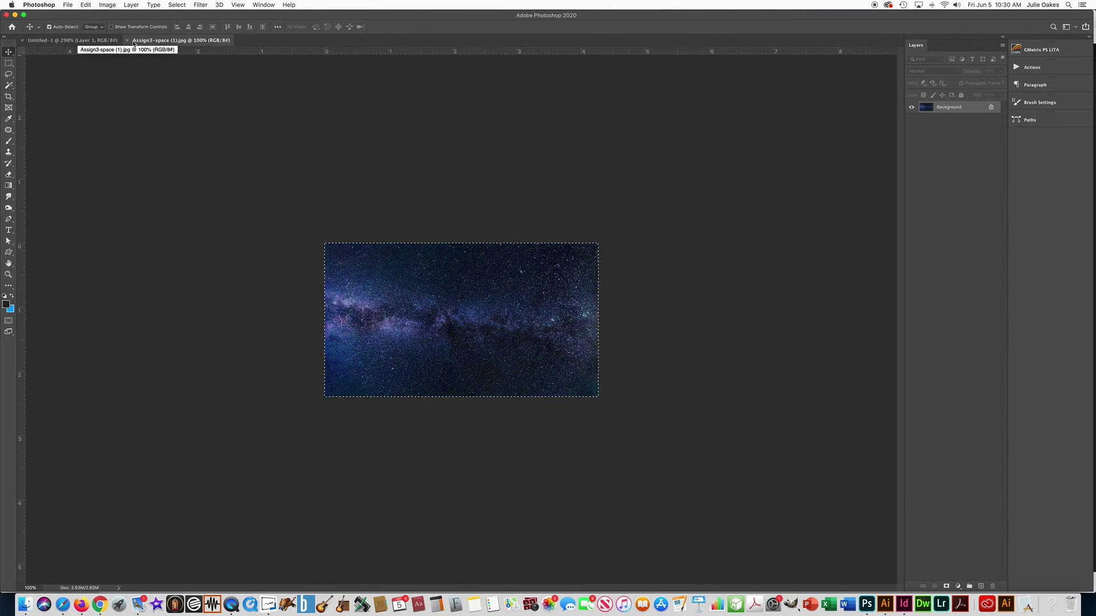
pyautogui.click(127, 41)
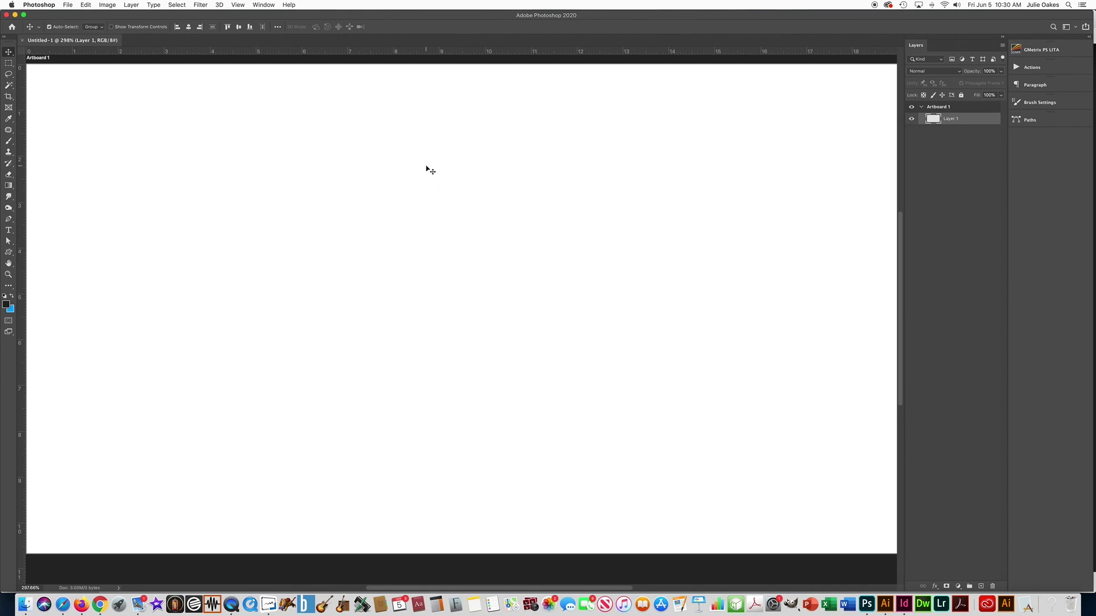
pyautogui.click(86, 4)
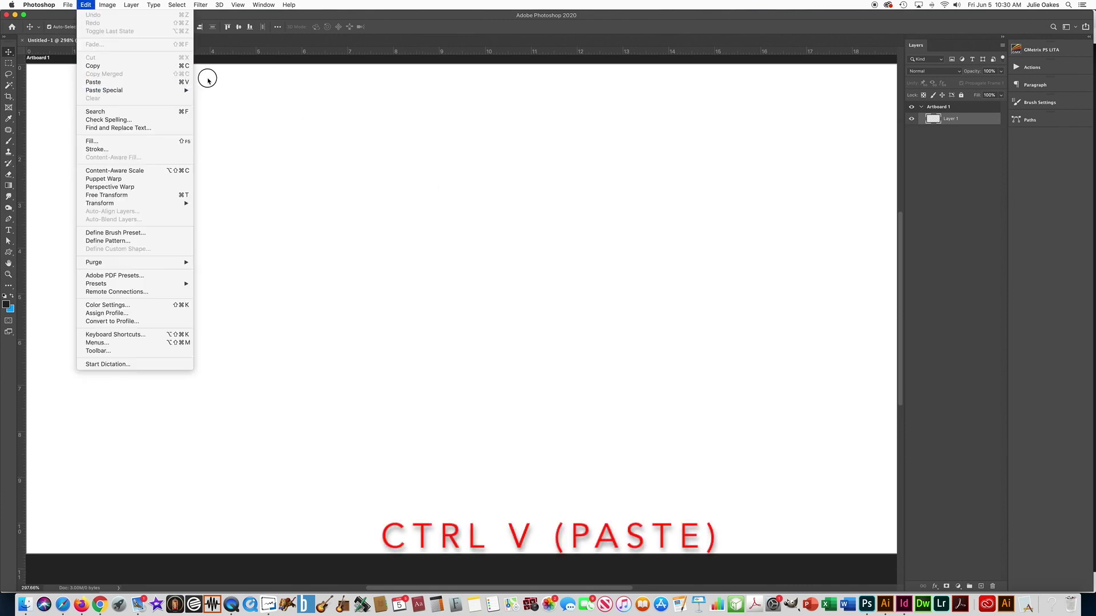
pyautogui.click(94, 82)
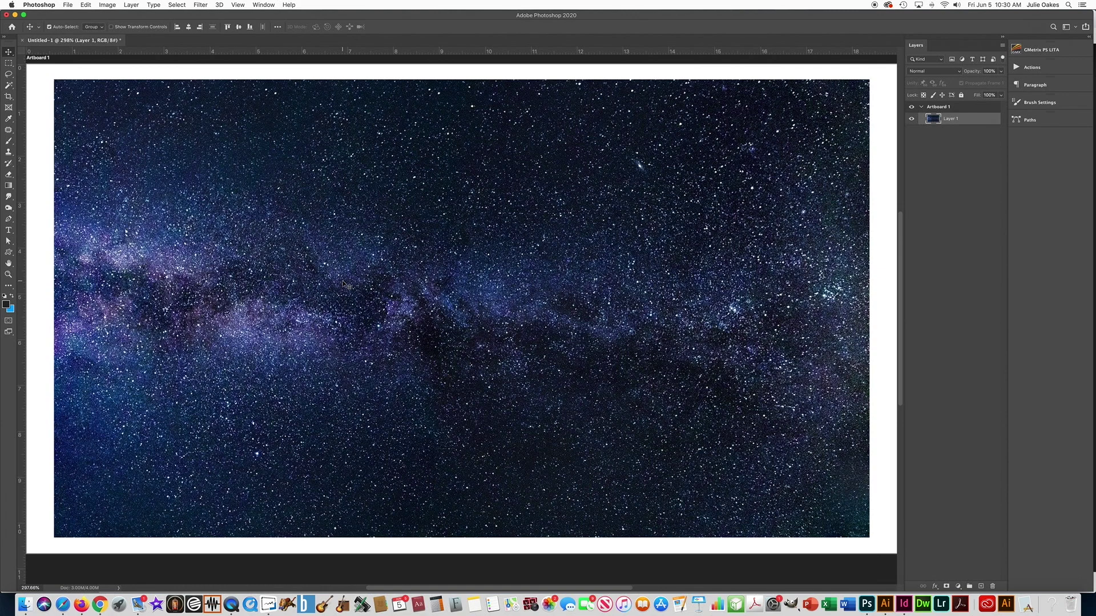
# Enlarge the pasted space image proportionally to about 108% with Free Transform so it covers the whole artboard.
pyautogui.hscroll(-5, 342, 284)
pyautogui.scroll(2, 343, 284)
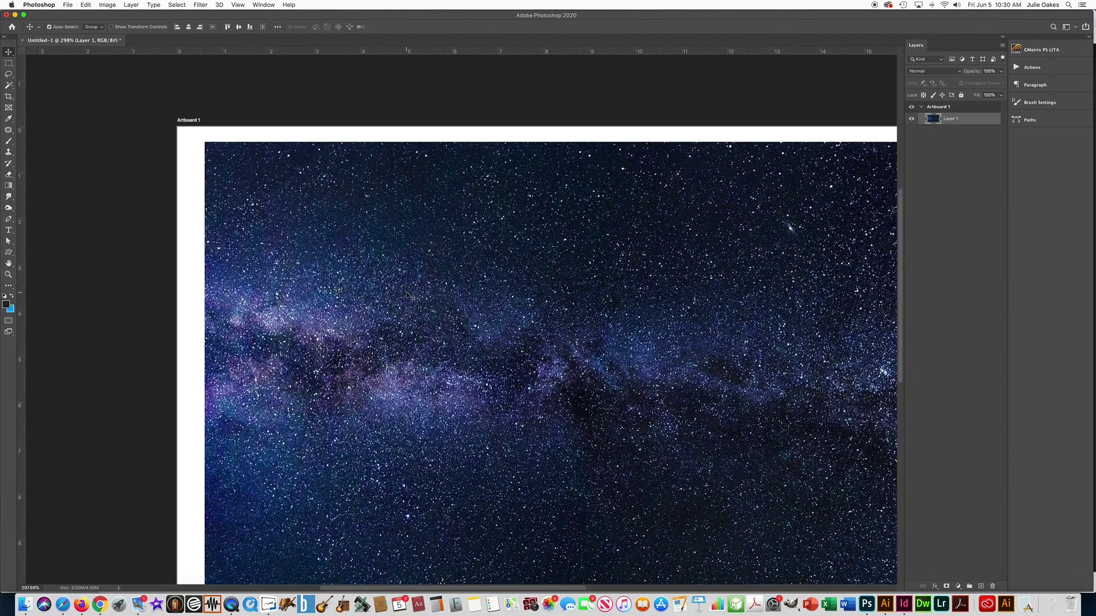
pyautogui.scroll(-1, 438, 305)
pyautogui.moveTo(440, 308); pyautogui.dragTo(308, 243)
pyautogui.scroll(-2, 398, 251)
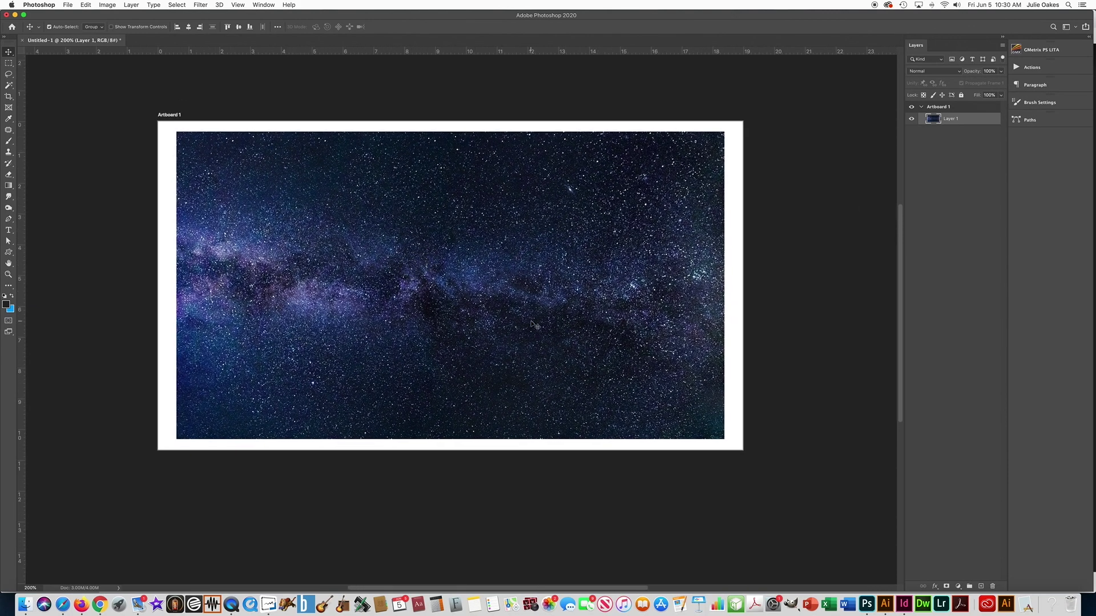
pyautogui.scroll(5, 531, 323)
pyautogui.hscroll(-2, 531, 322)
pyautogui.moveTo(507, 359); pyautogui.dragTo(454, 236)
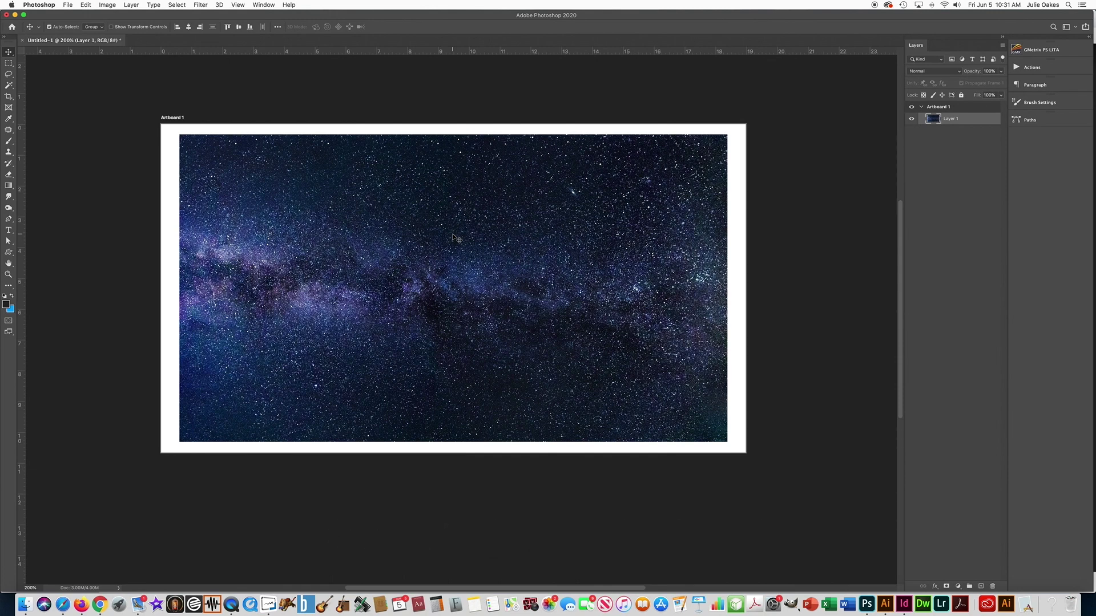
pyautogui.press('cmd+t')
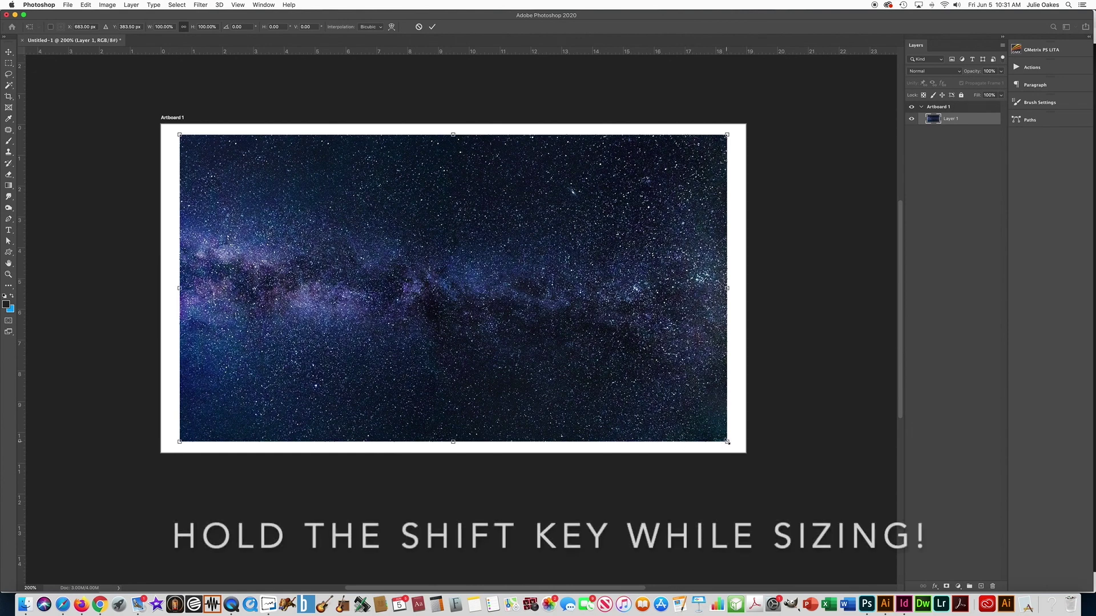
pyautogui.moveTo(727, 442); pyautogui.dragTo(751, 455)
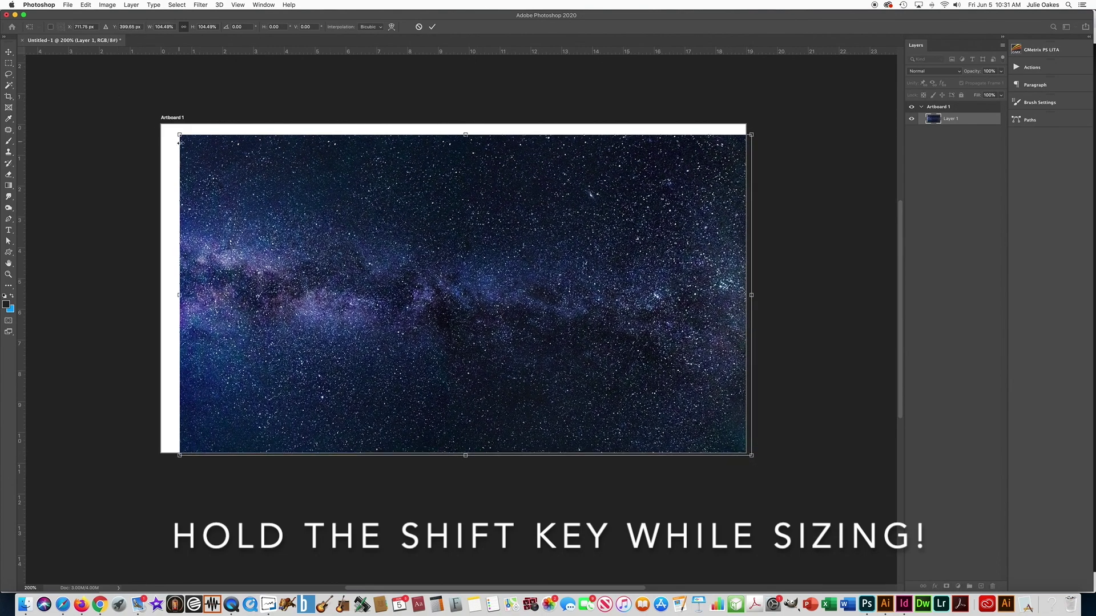
pyautogui.moveTo(180, 134); pyautogui.dragTo(158, 123)
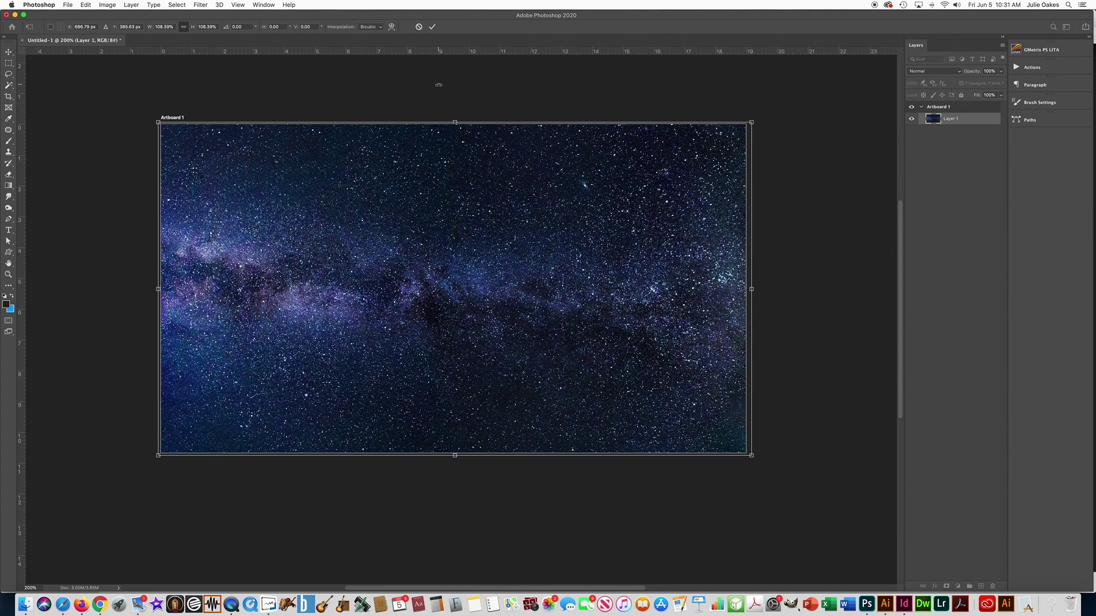
pyautogui.press('Return')
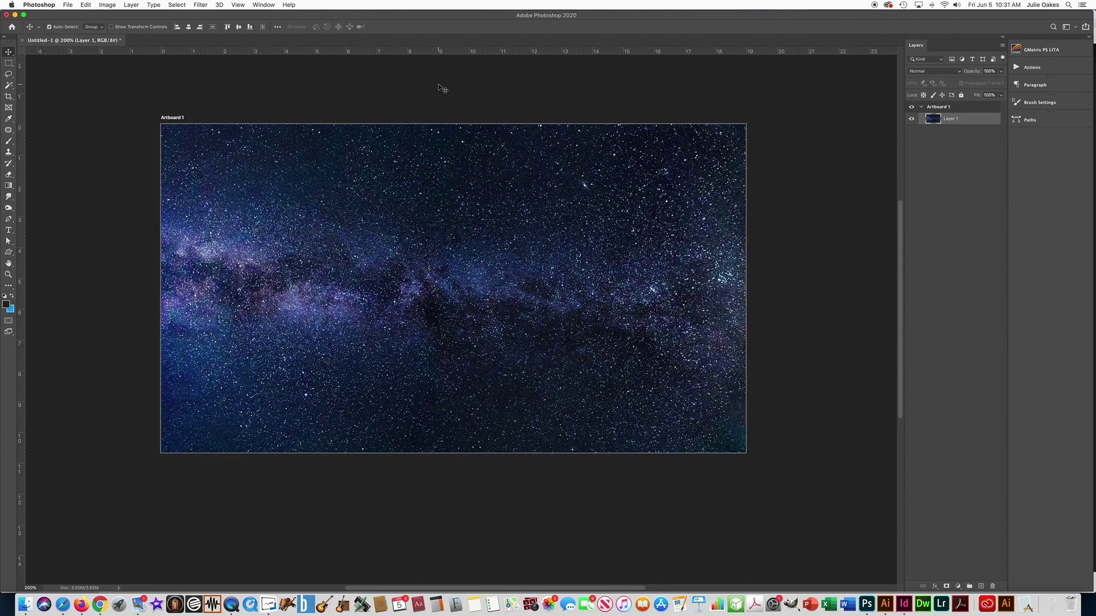
# Hide and show the space image's layer to check what it contains.
pyautogui.click(911, 119)
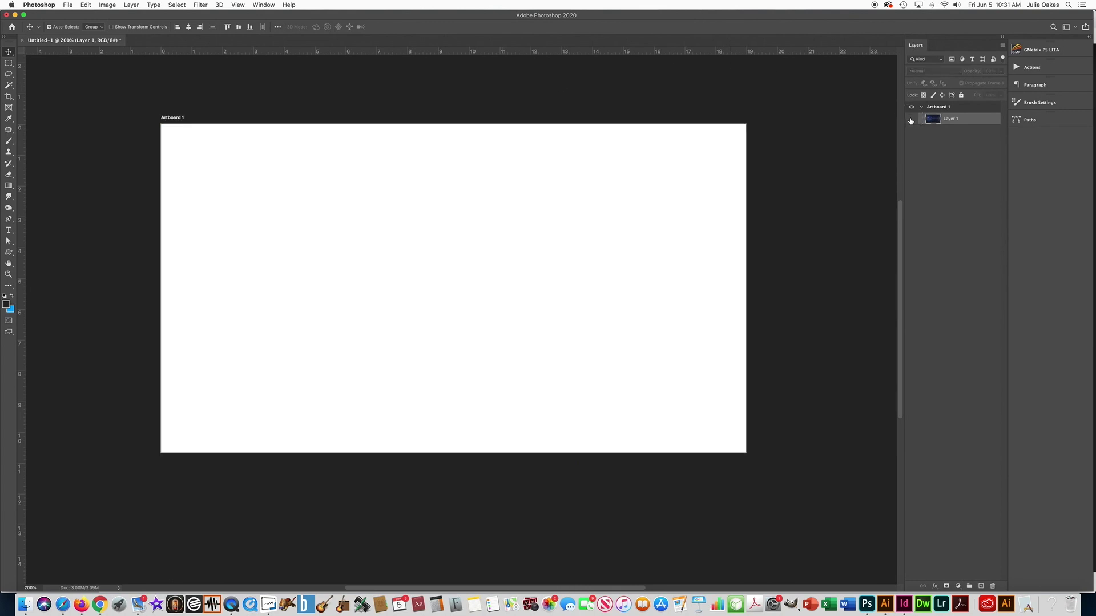
pyautogui.click(911, 119)
pyautogui.click(911, 119)
pyautogui.click(911, 119)
# Rename the image layer as space.
pyautogui.doubleClick(950, 119)
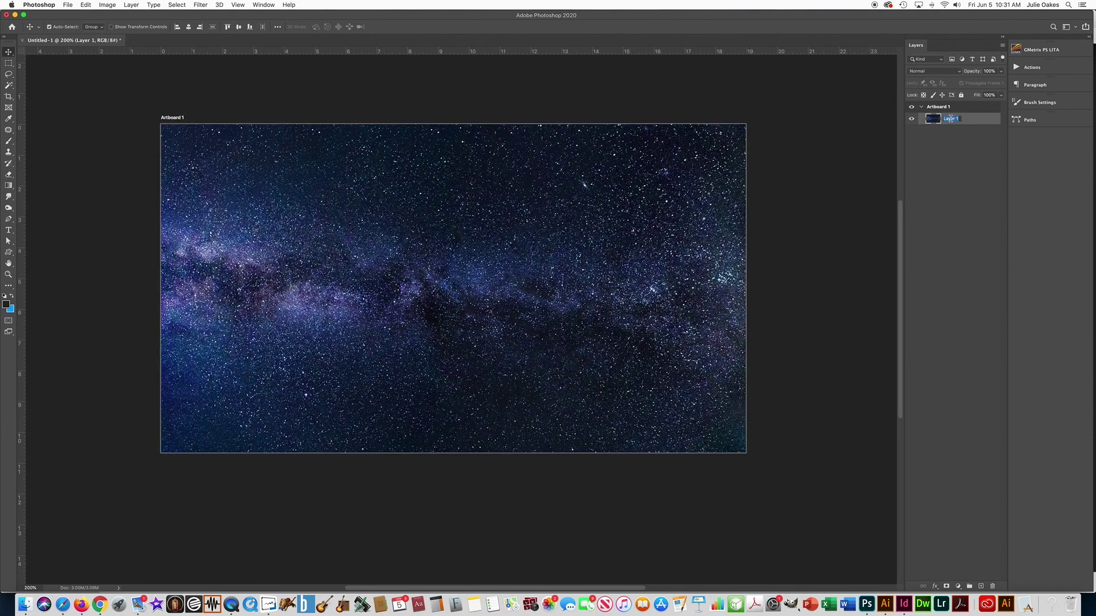
pyautogui.write('space')
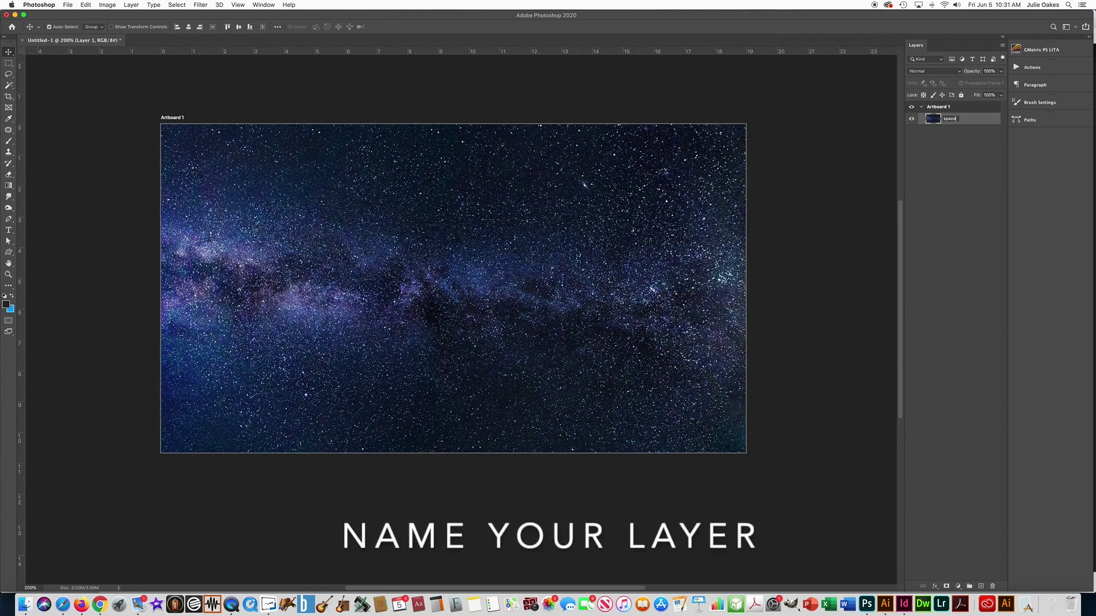
pyautogui.press('Return')
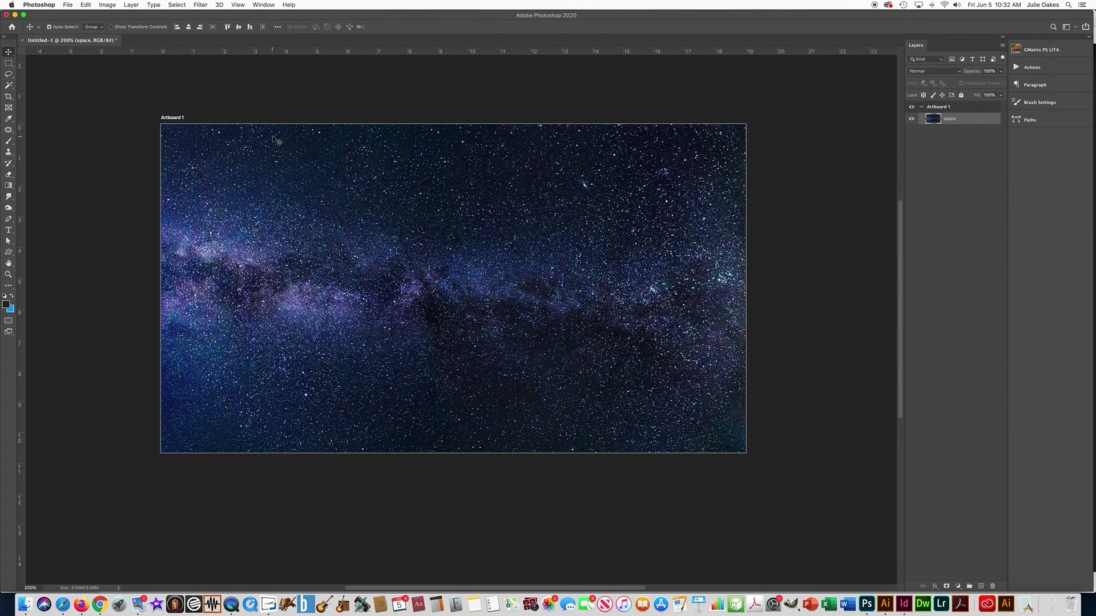
# Switch to Chrome, download Assign3-dog.jpg from the Assign3 Google Drive folder and open the downloaded copy in Photoshop.
pyautogui.click(109, 600)
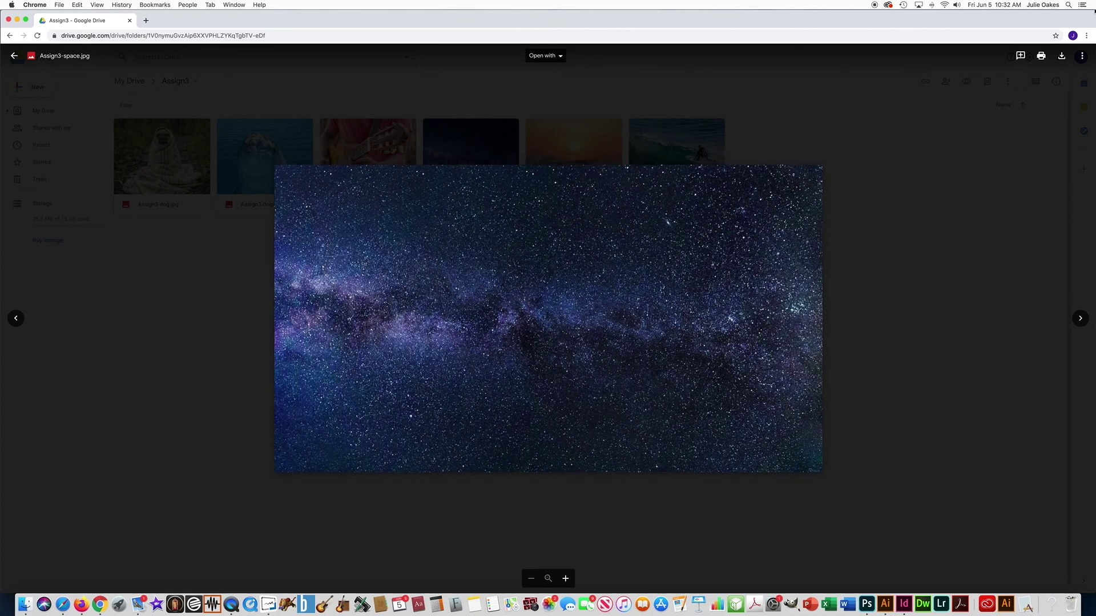
pyautogui.click(795, 93)
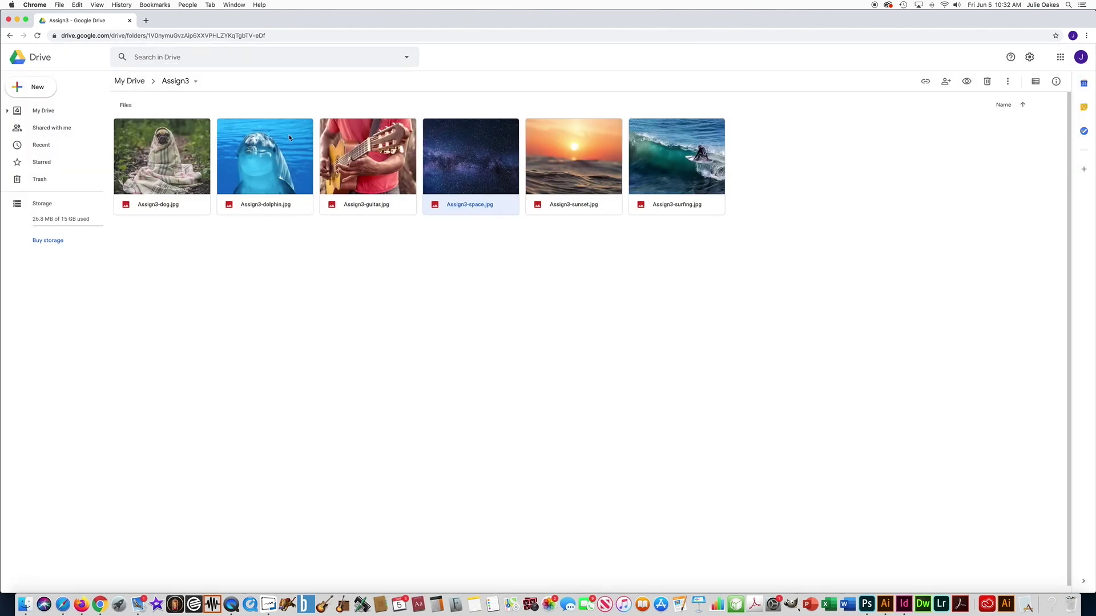
pyautogui.doubleClick(182, 154)
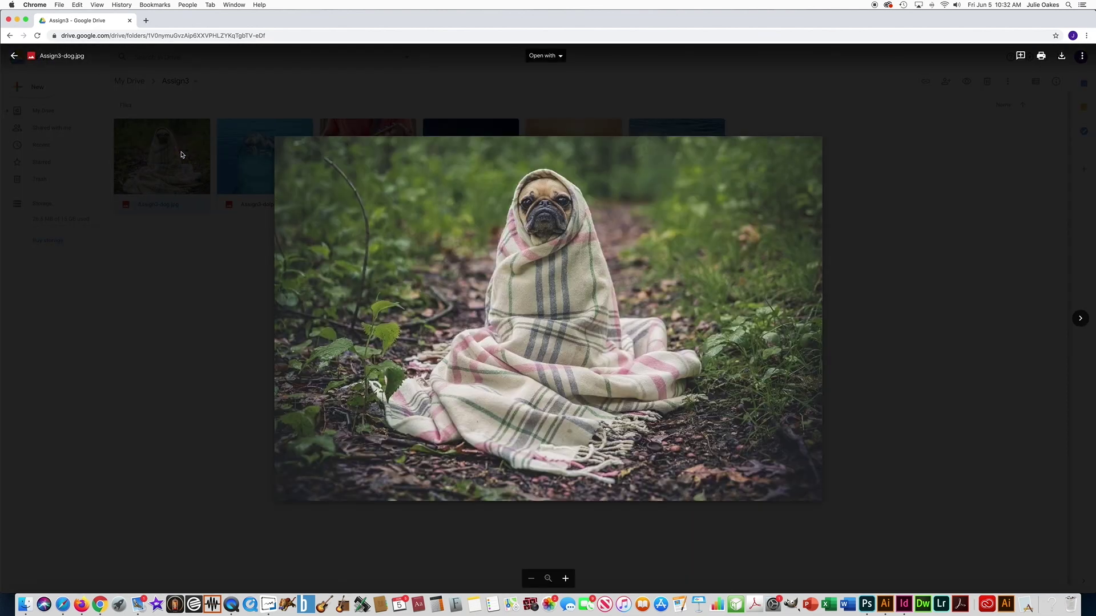
pyautogui.click(1063, 57)
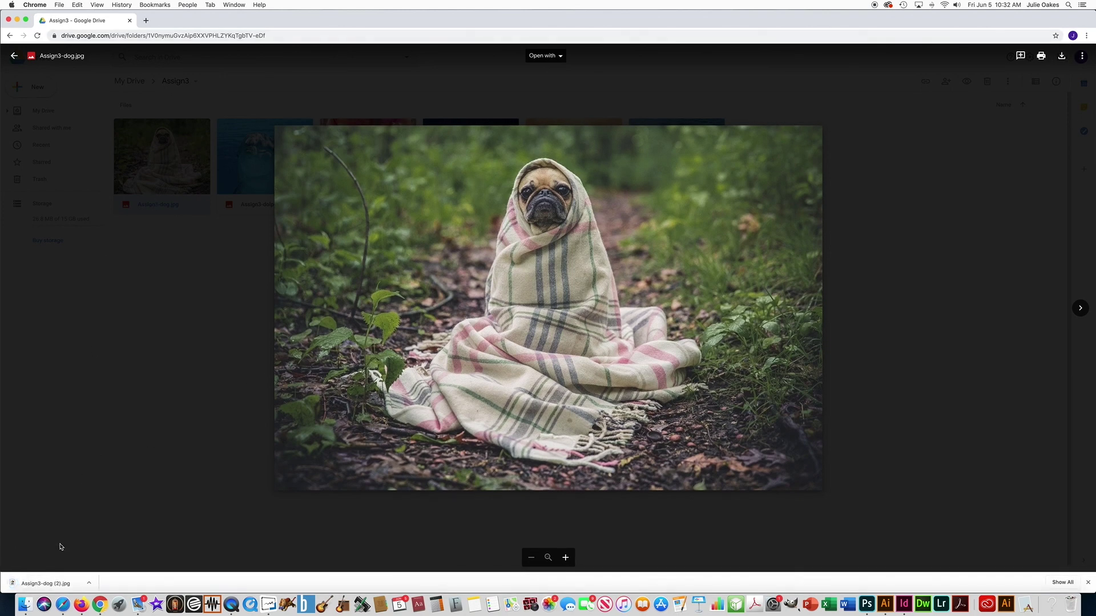
pyautogui.click(88, 584)
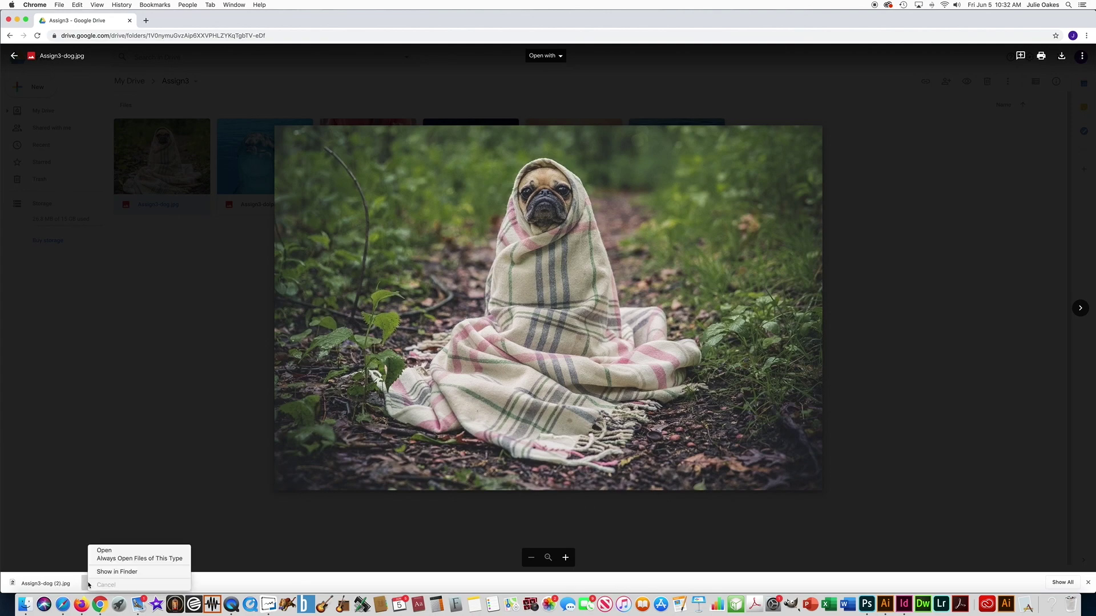
pyautogui.click(102, 551)
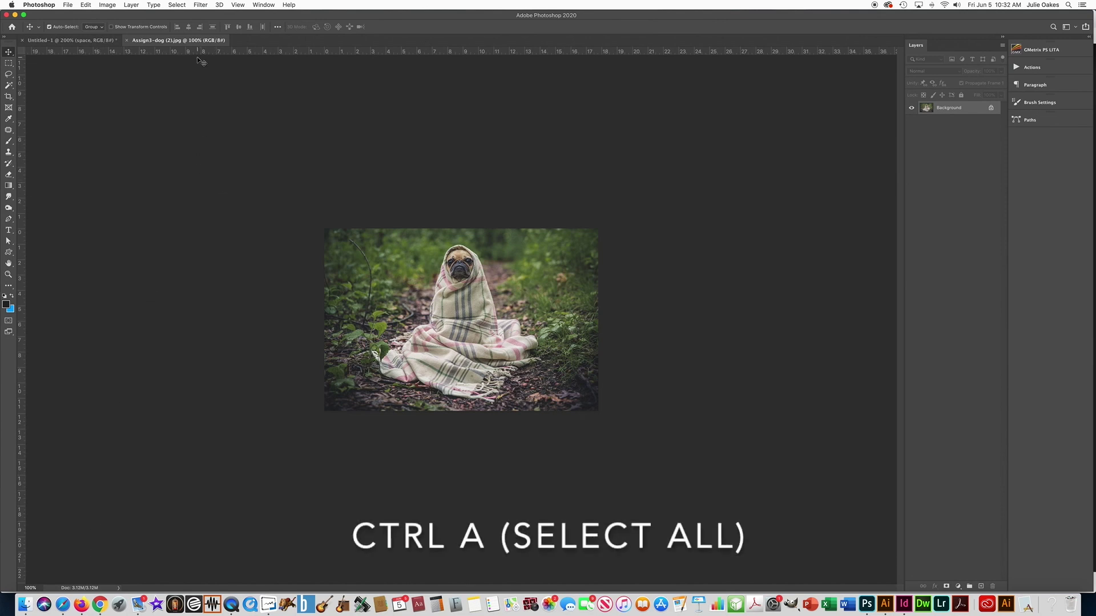
# Copy the entire dog image into the Untitled-1 artboard, closing the source image file.
pyautogui.press('super+a')
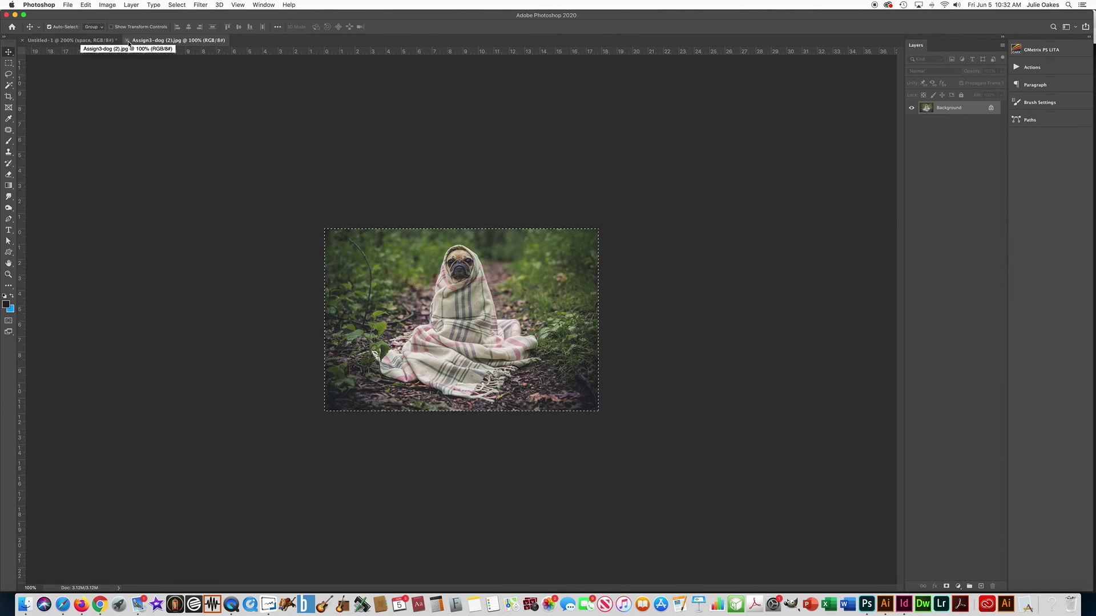
pyautogui.click(128, 40)
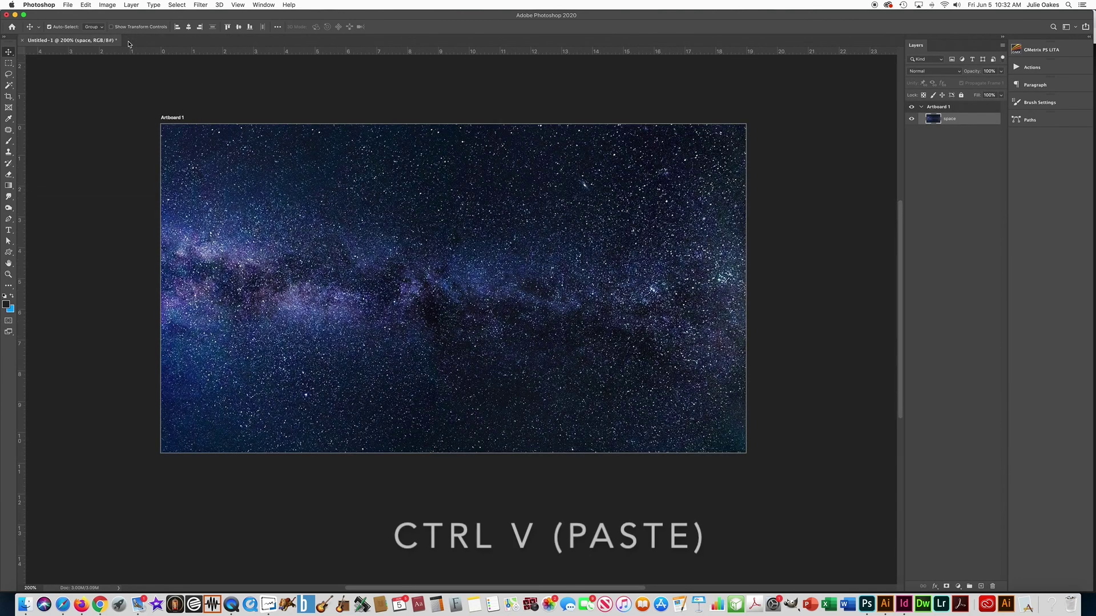
pyautogui.press('super+v')
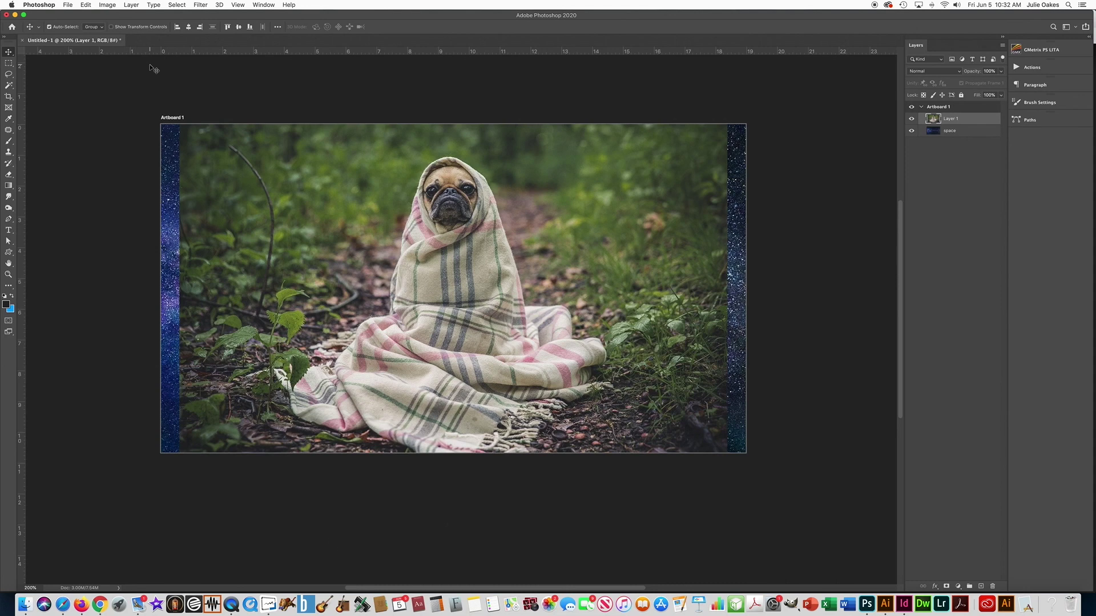
# Shrink the pasted dog image with Free Transform to about 30% width and 32% height, placed in the artboard's lower-left area.
pyautogui.press('super+t')
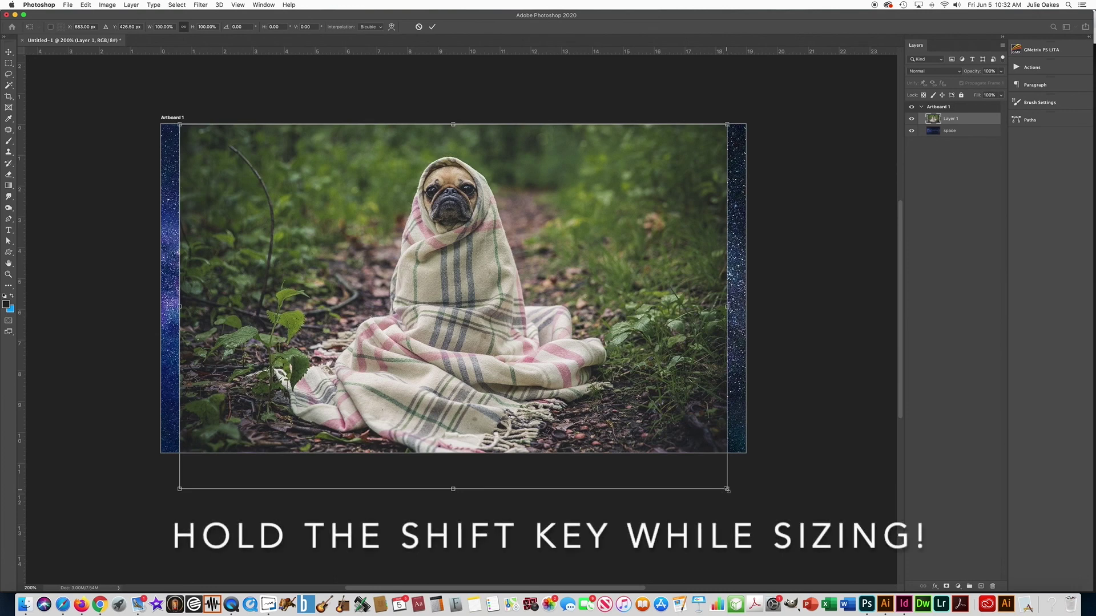
pyautogui.moveTo(727, 489); pyautogui.dragTo(540, 490)
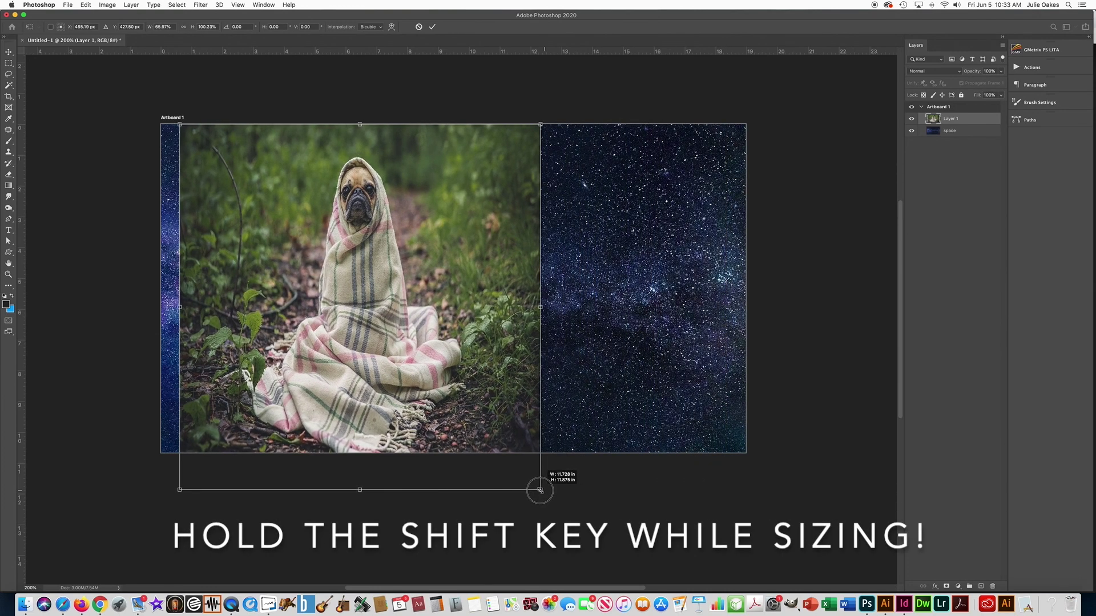
pyautogui.moveTo(540, 490); pyautogui.dragTo(464, 495)
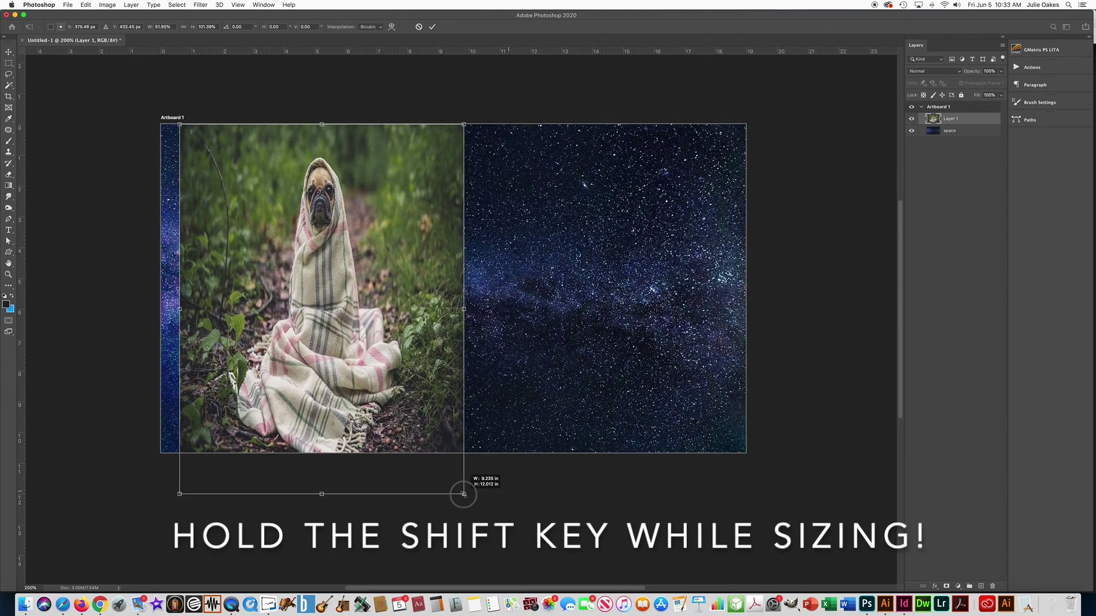
pyautogui.moveTo(463, 494); pyautogui.dragTo(699, 489)
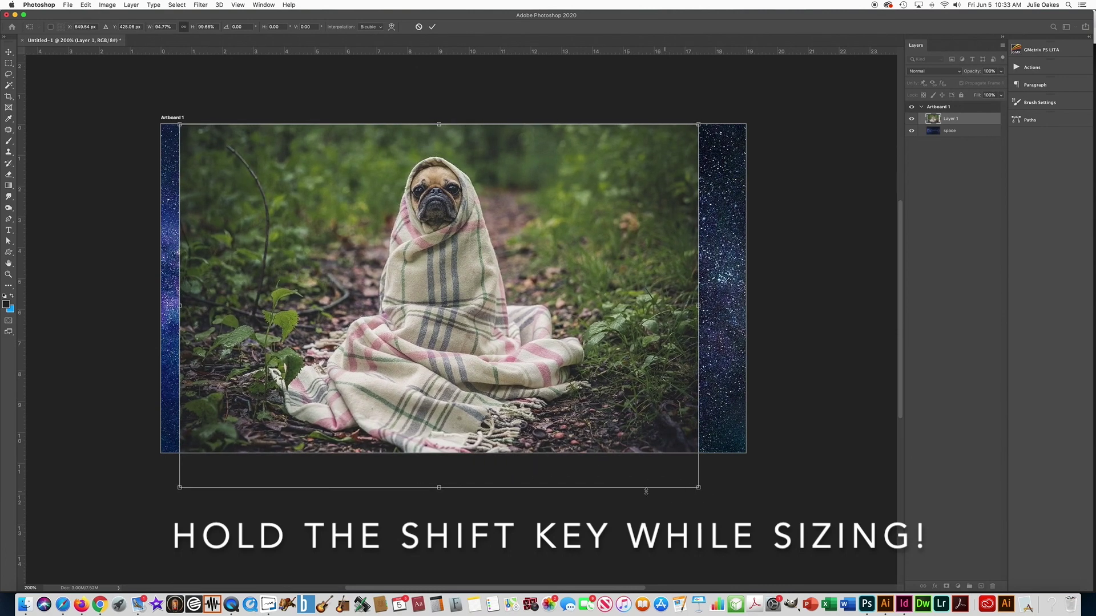
pyautogui.moveTo(698, 487); pyautogui.dragTo(343, 239)
pyautogui.moveTo(266, 220); pyautogui.dragTo(276, 420)
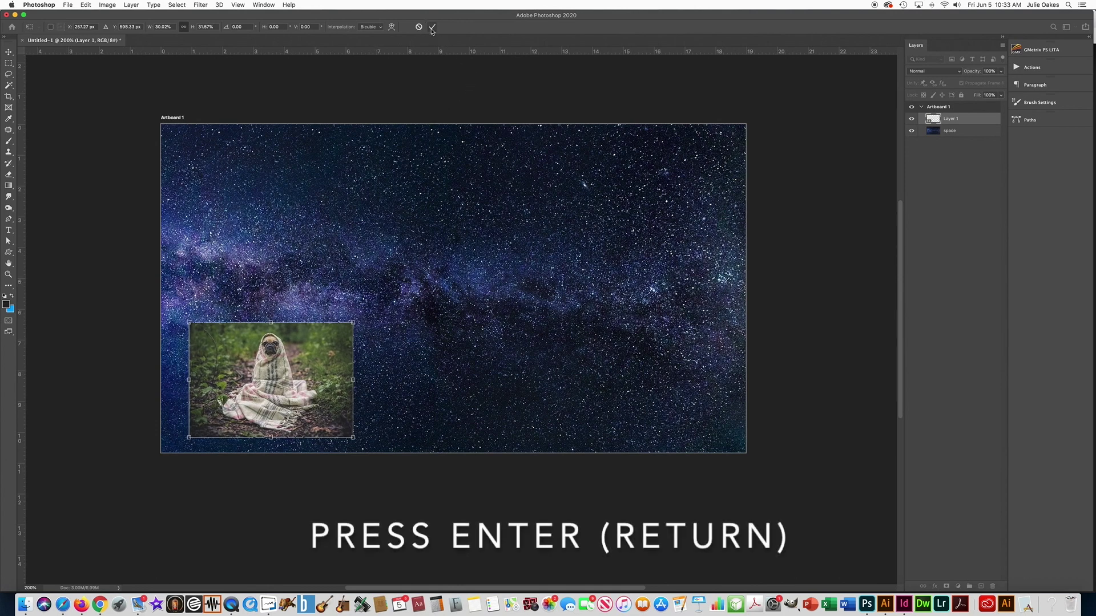
pyautogui.press('Return')
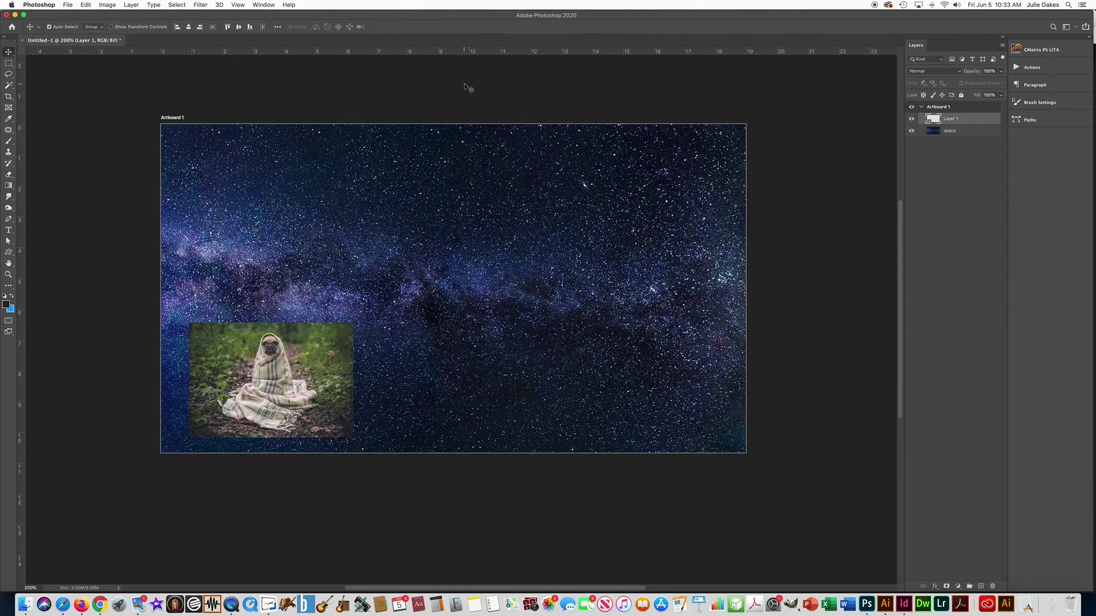
# Hide and show the dog image's layer to check it, and rename the layer as dog.
pyautogui.click(912, 119)
pyautogui.click(912, 119)
pyautogui.write('dog')
pyautogui.press('Return')
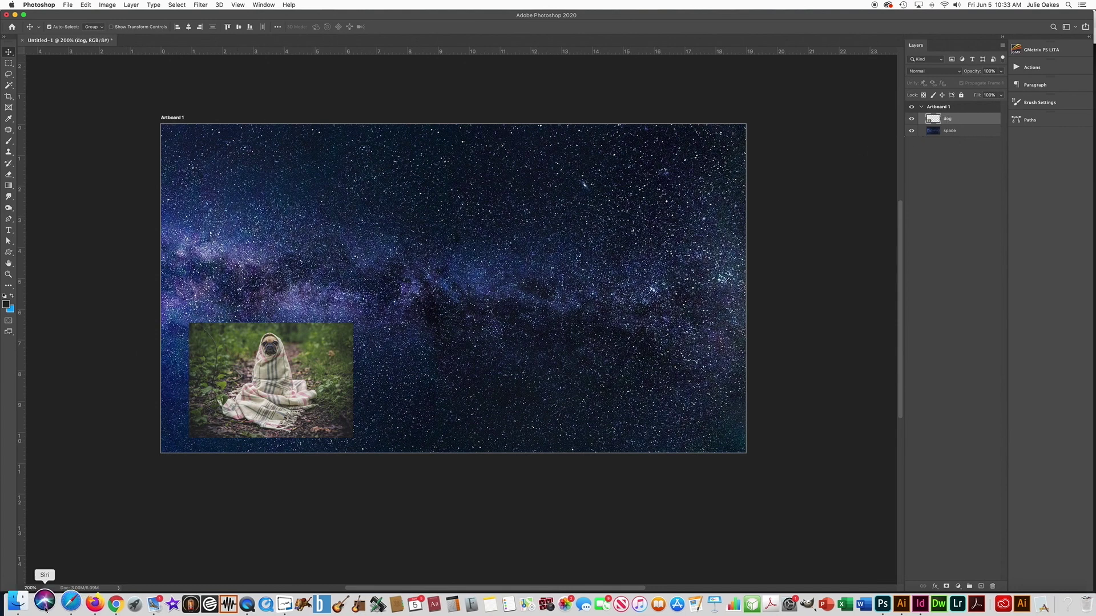
# Switch to Chrome, download Assign3-dolphin.jpg from the Assign3 Google Drive folder and open it in Photoshop.
pyautogui.click(115, 603)
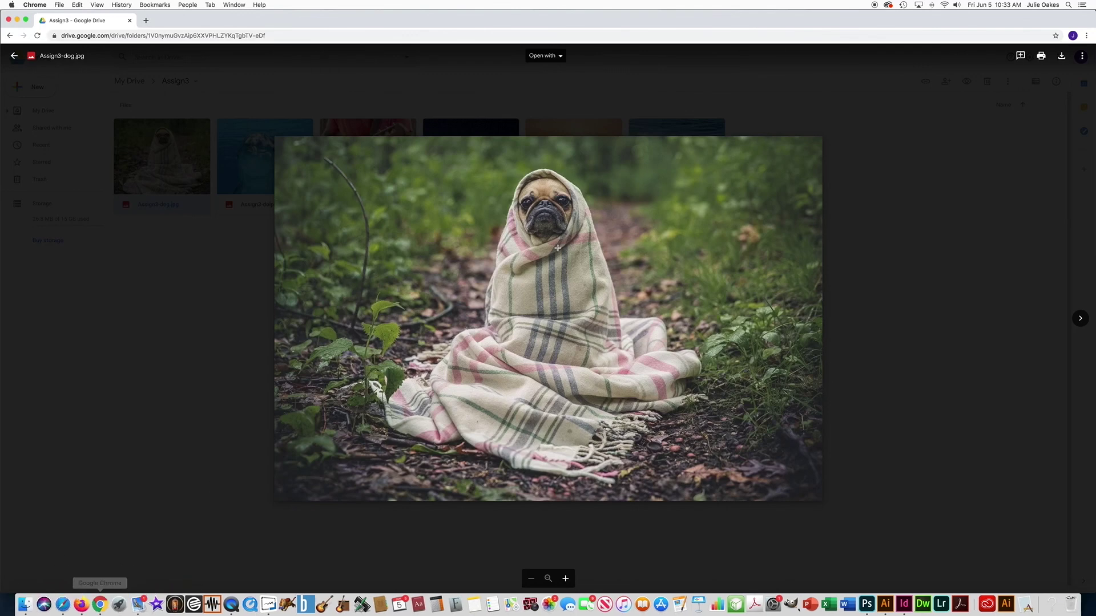
pyautogui.click(932, 146)
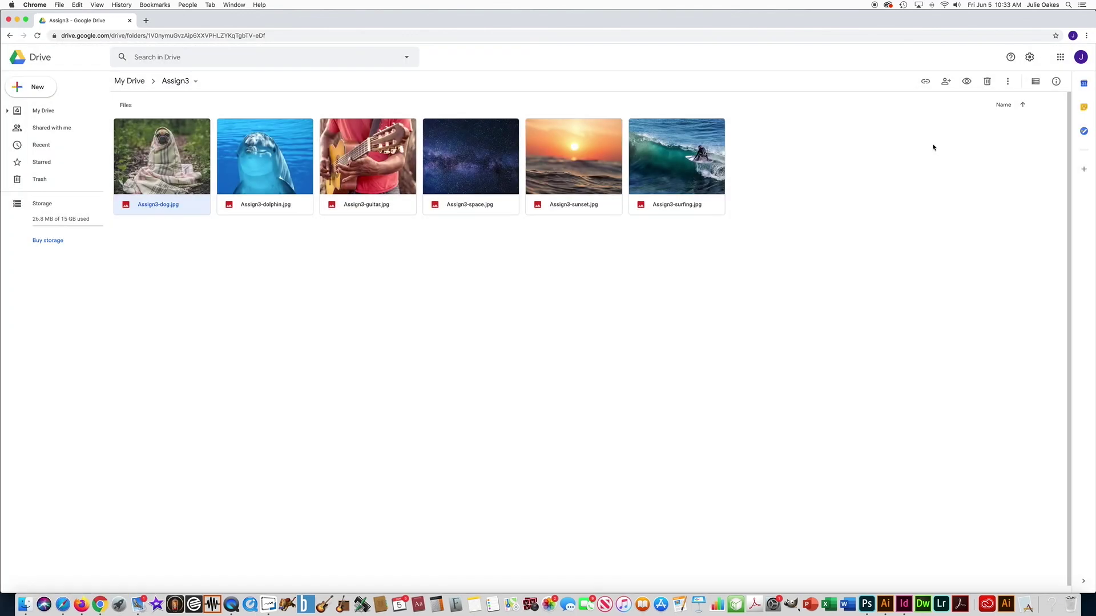
pyautogui.doubleClick(270, 152)
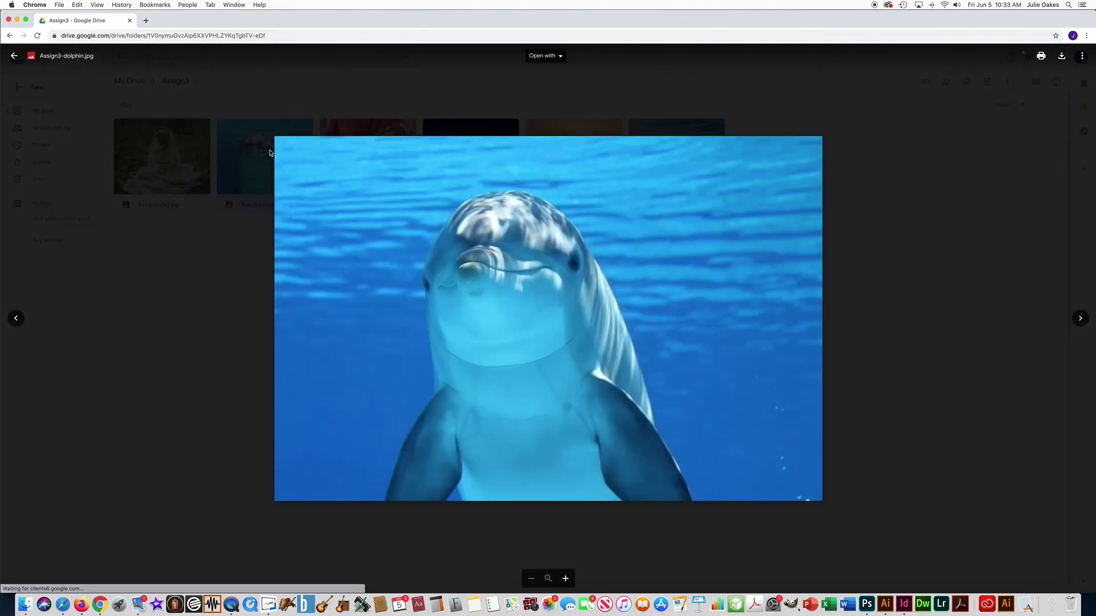
pyautogui.click(1061, 56)
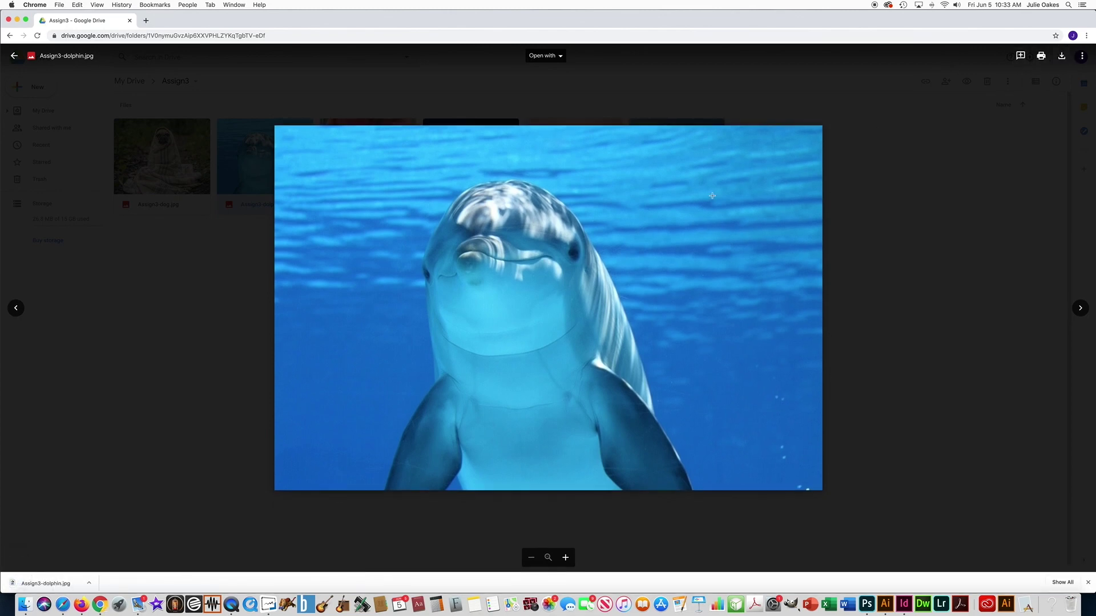
pyautogui.click(89, 583)
pyautogui.click(101, 550)
# Copy the entire dolphin image into the Untitled-1 artboard, closing the source image file.
pyautogui.press('super+a')
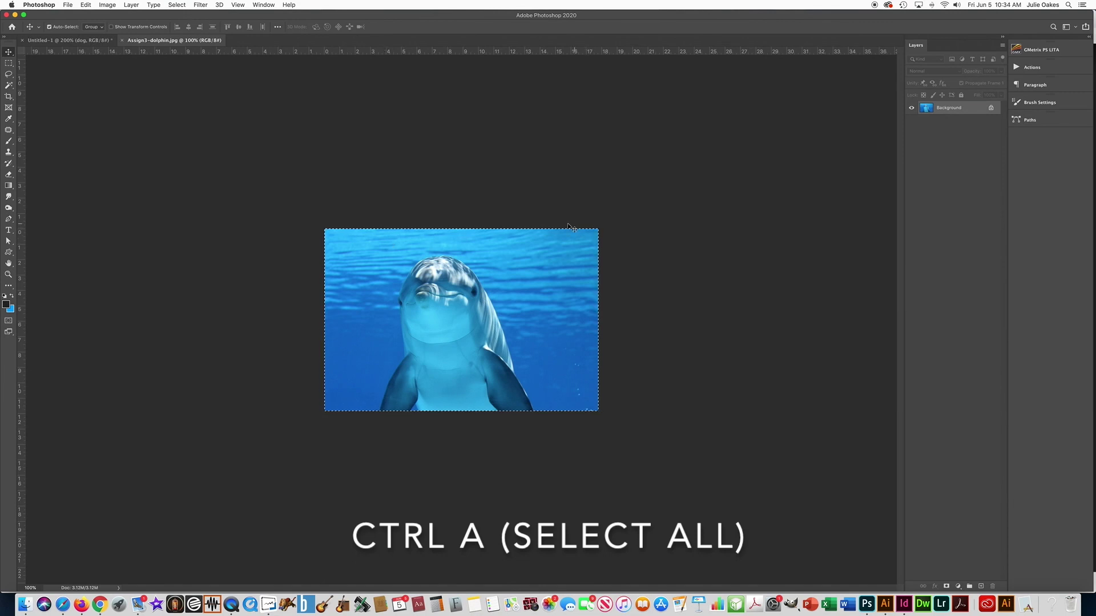
pyautogui.press('super+a')
pyautogui.press('super+c')
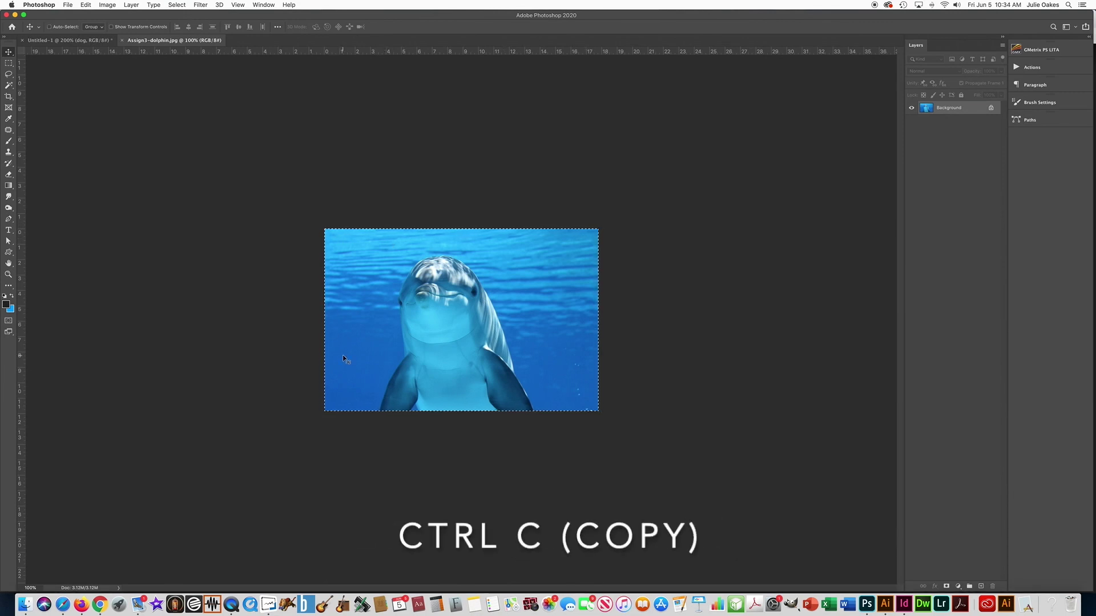
pyautogui.click(122, 41)
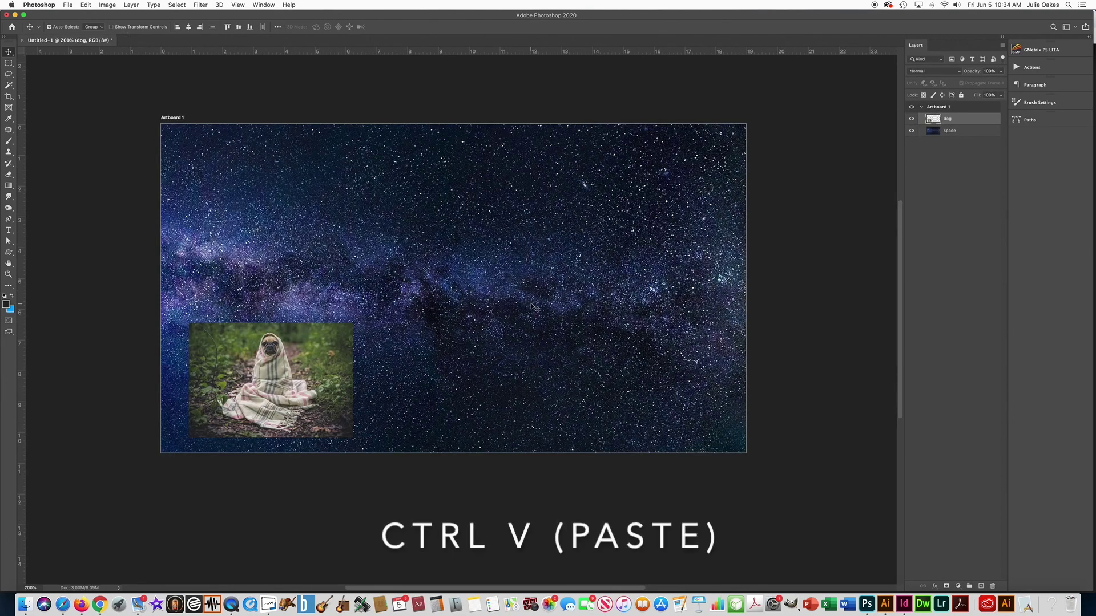
pyautogui.press('super+v')
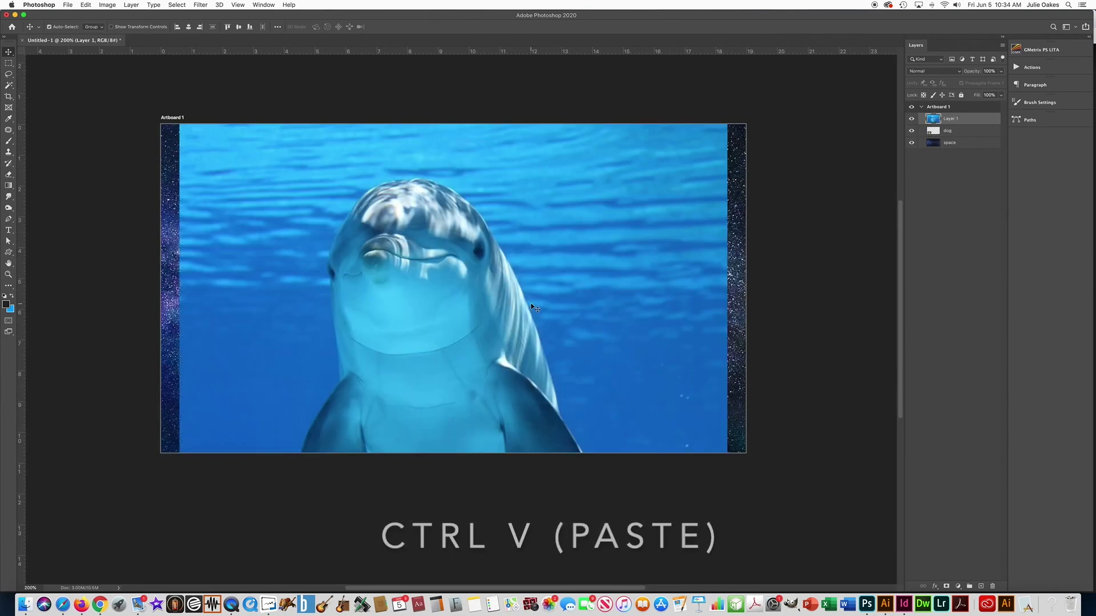
# Shrink the pasted dolphin image proportionally to about 31.5% with Free Transform and place it directly to the right of the dog image.
pyautogui.press('super+t')
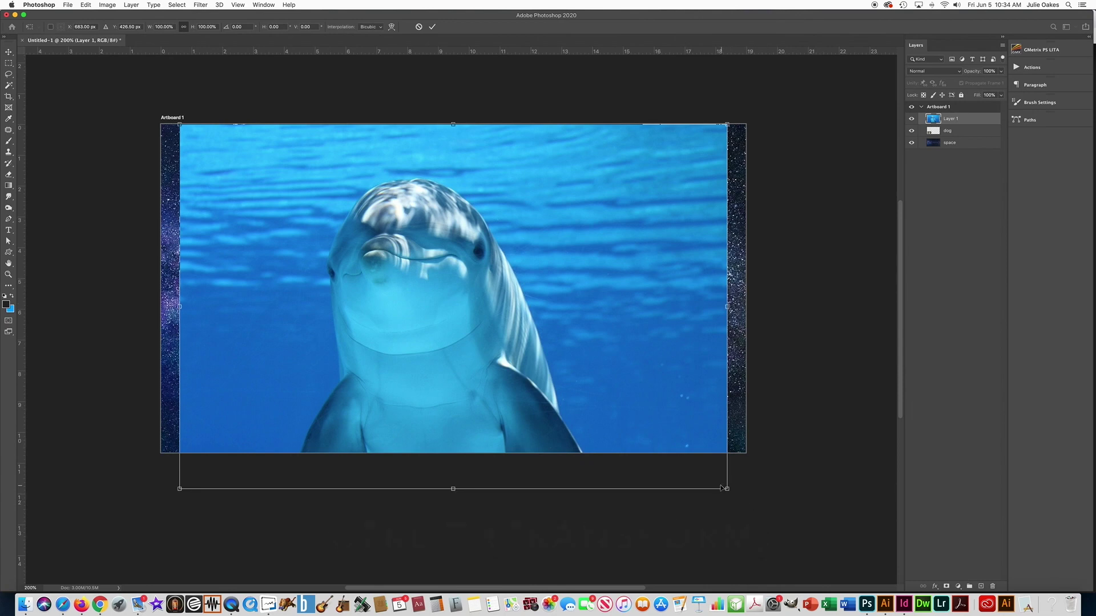
pyautogui.moveTo(727, 489); pyautogui.dragTo(353, 240)
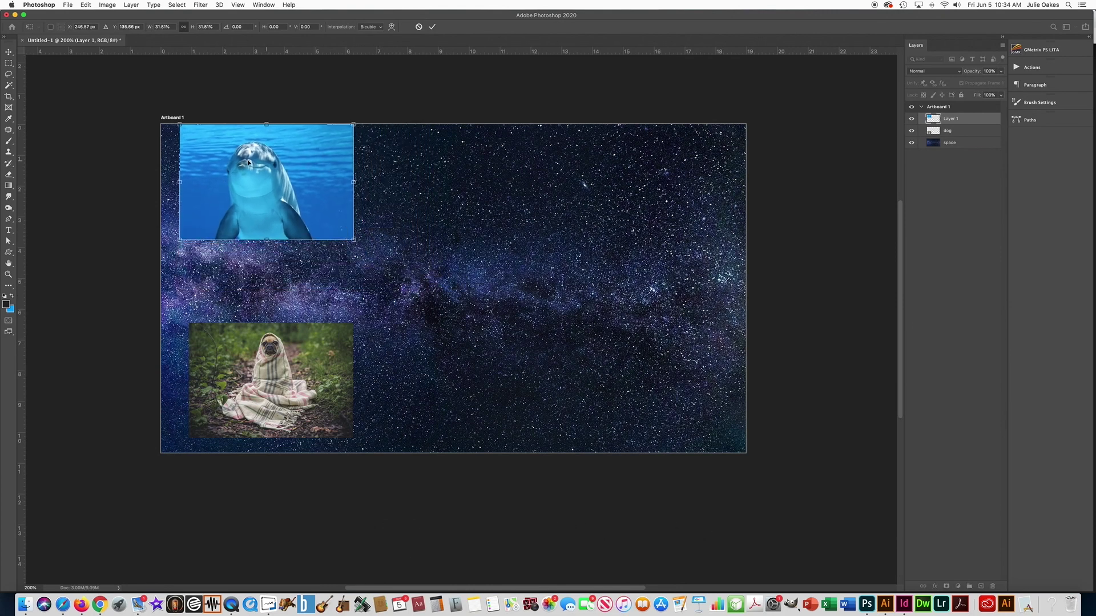
pyautogui.moveTo(230, 177); pyautogui.dragTo(408, 373)
pyautogui.moveTo(531, 322); pyautogui.dragTo(531, 323)
pyautogui.moveTo(530, 323); pyautogui.dragTo(530, 323)
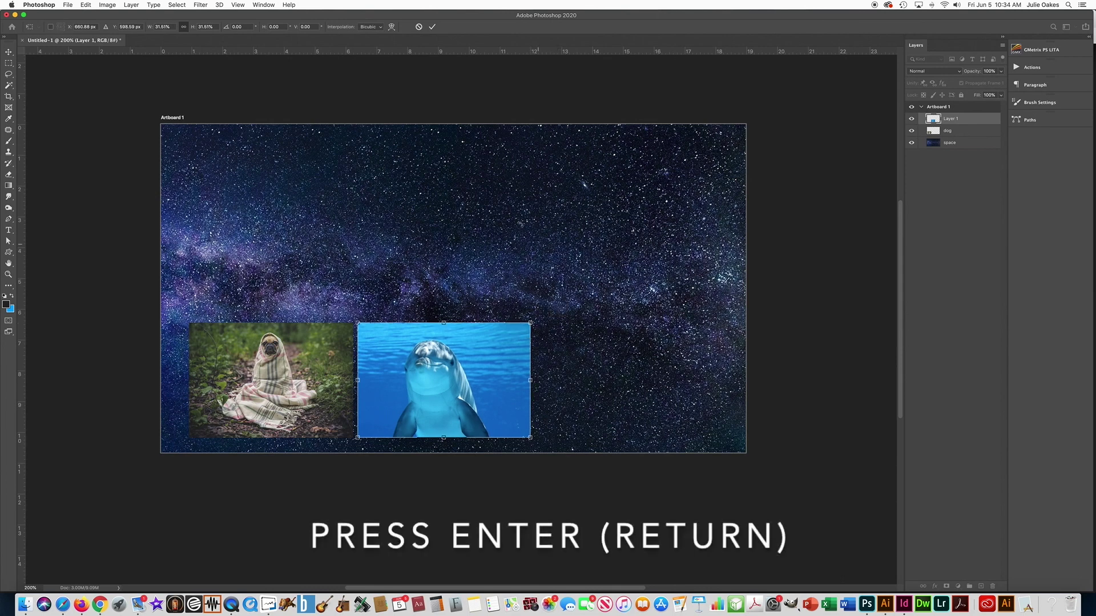
pyautogui.press('Return')
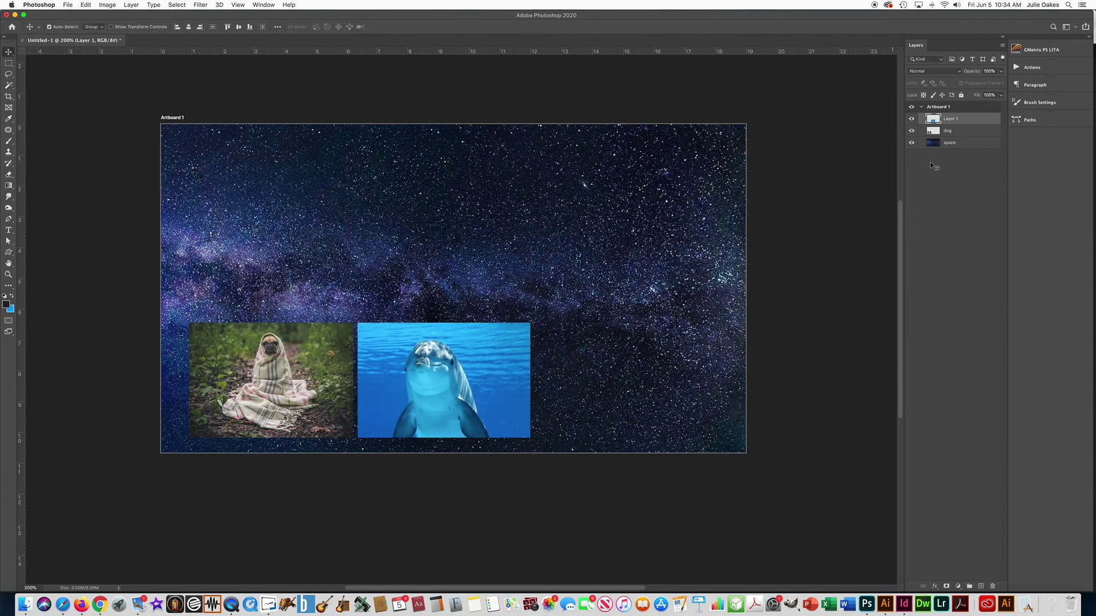
# Rename the dolphin image's layer as dolphin.
pyautogui.doubleClick(948, 119)
pyautogui.write('dolphin')
pyautogui.press('Return')
# Switch to Chrome, download Assign3-guitar.jpg from the Assign3 Google Drive folder and open the downloaded copy in Photoshop.
pyautogui.click(101, 596)
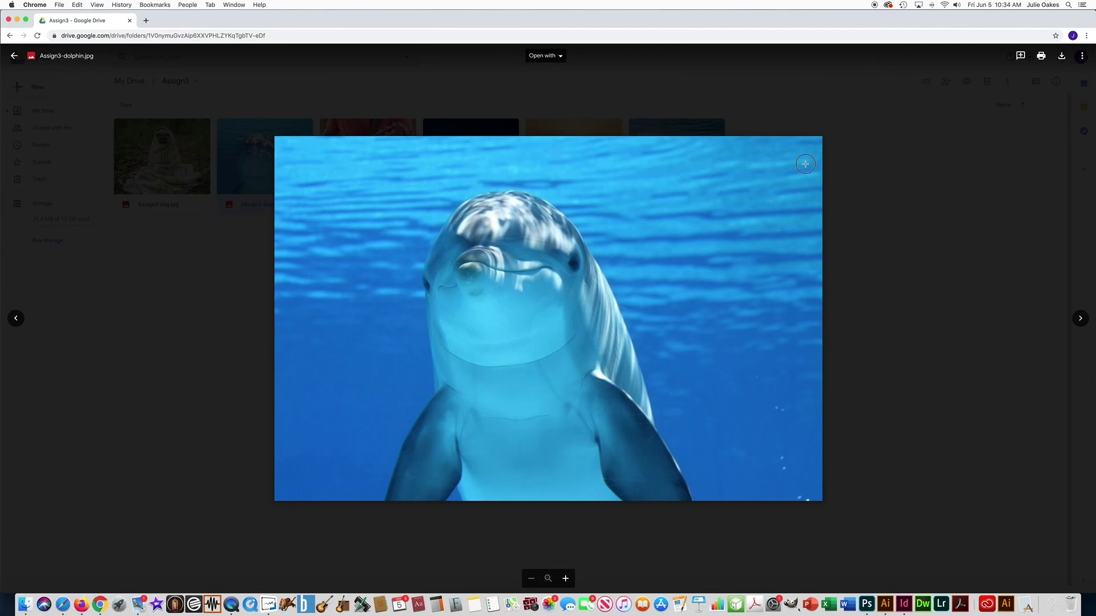
pyautogui.press('Escape')
pyautogui.click(363, 165)
pyautogui.doubleClick(364, 165)
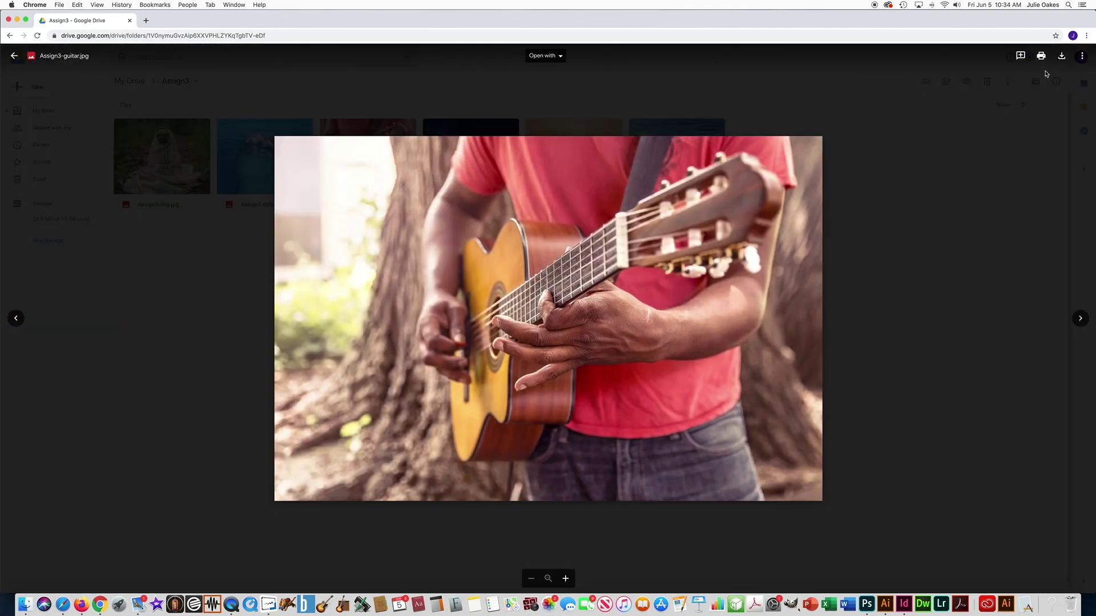
pyautogui.click(1062, 57)
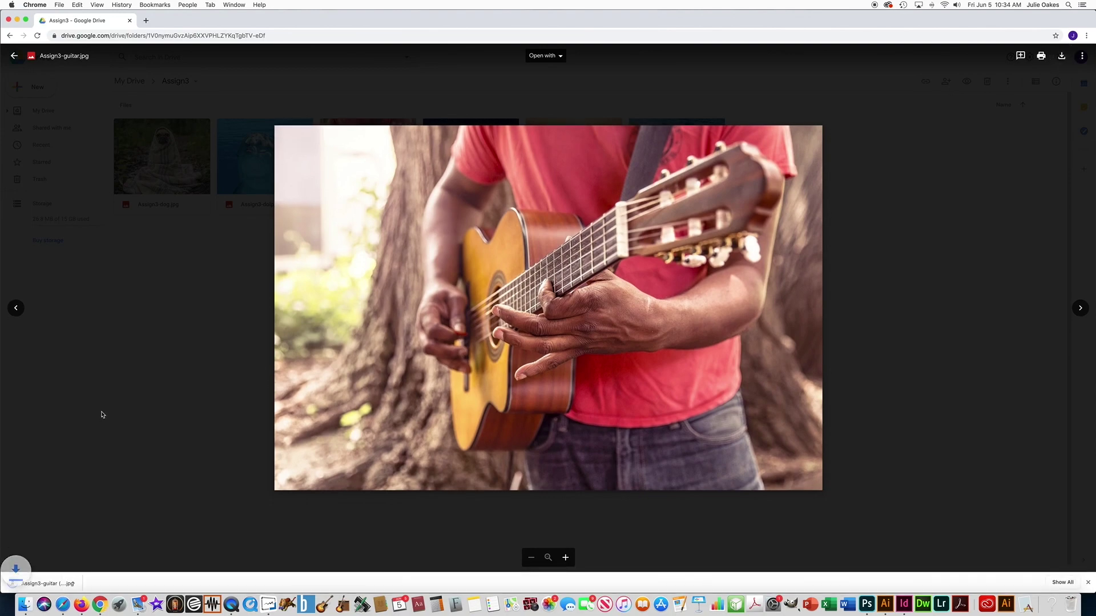
pyautogui.click(89, 583)
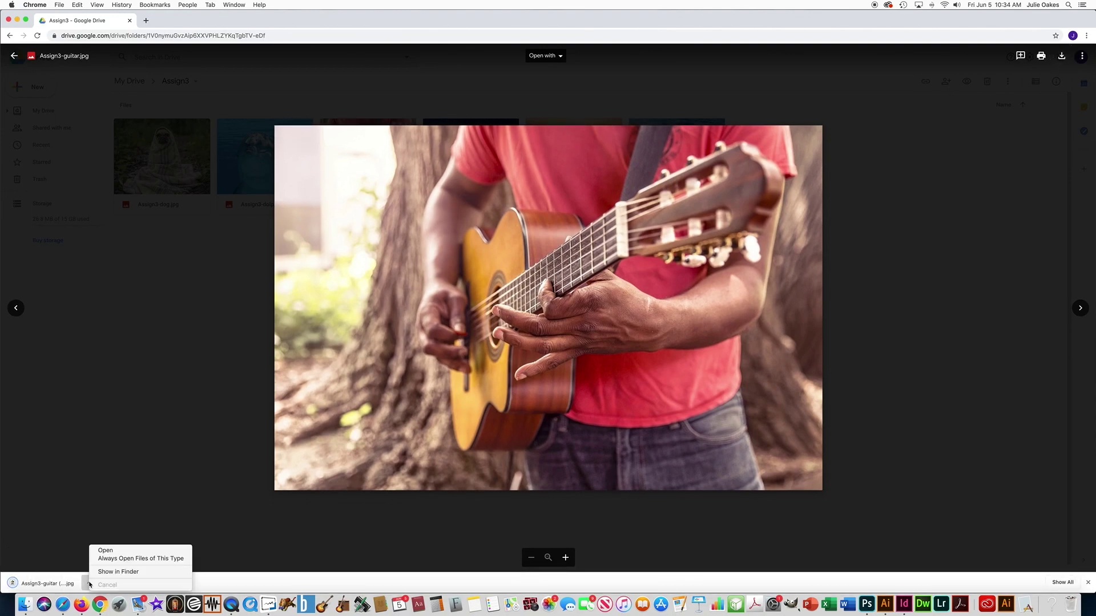
pyautogui.click(105, 551)
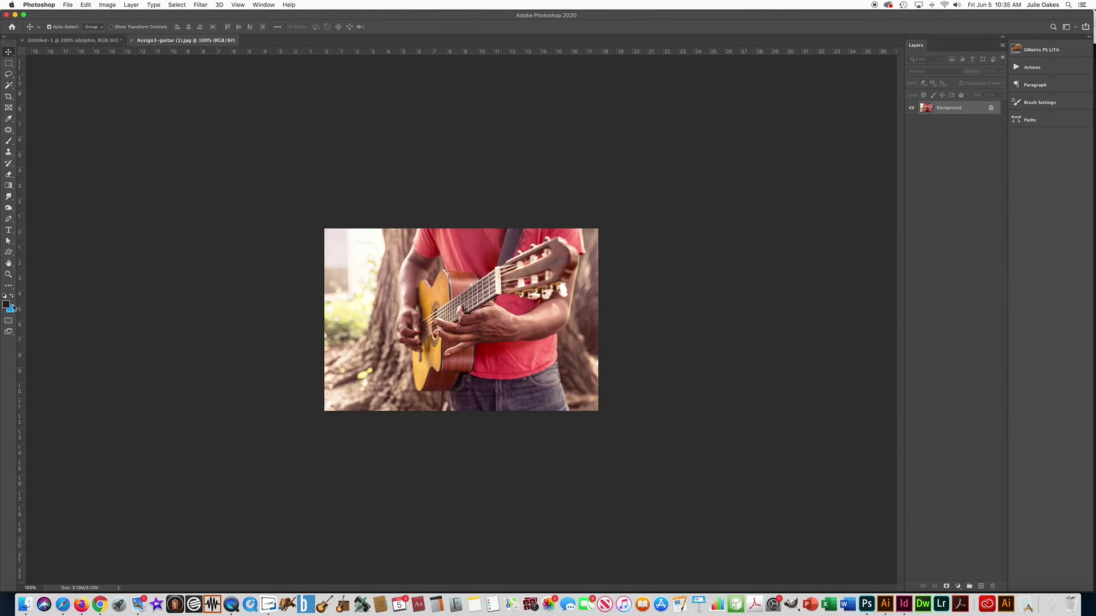
pyautogui.click(67, 5)
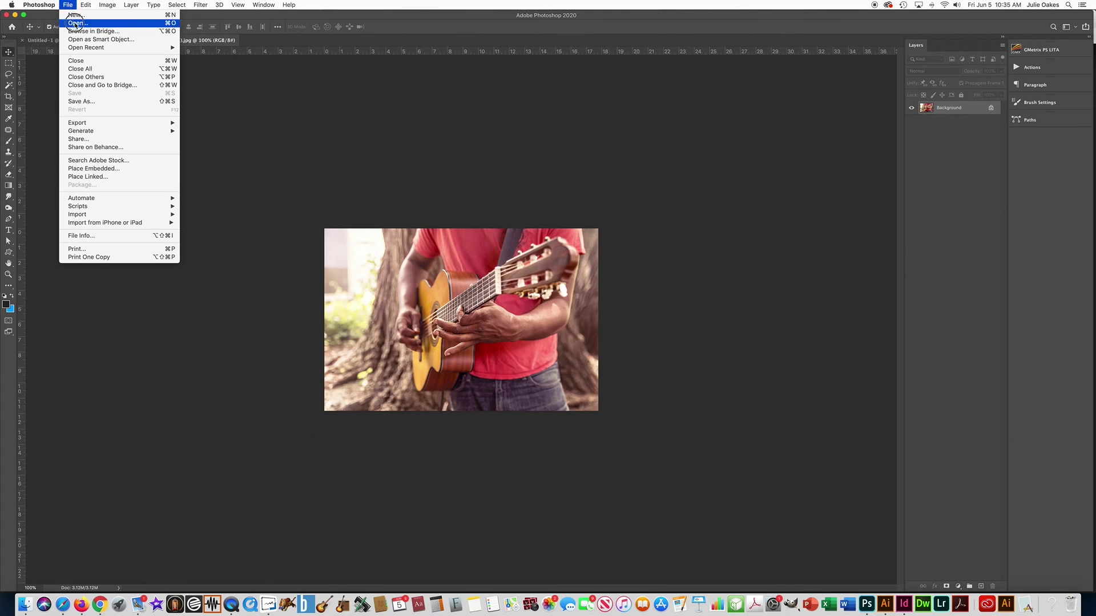
pyautogui.click(67, 4)
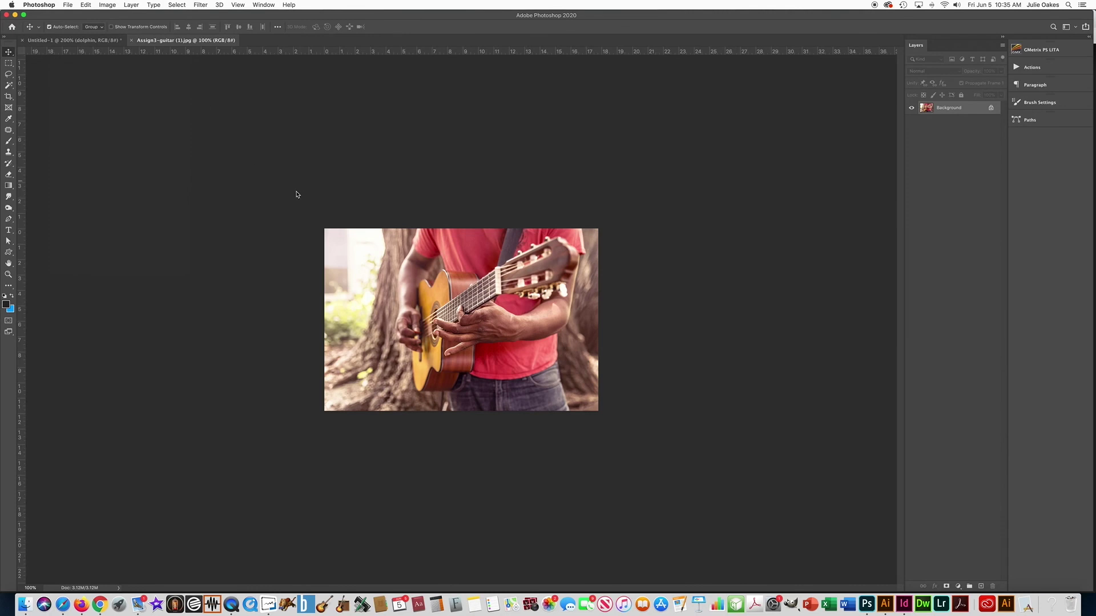
# Copy the entire guitar image into the Untitled-1 artboard, closing the source image file.
pyautogui.press('super+a')
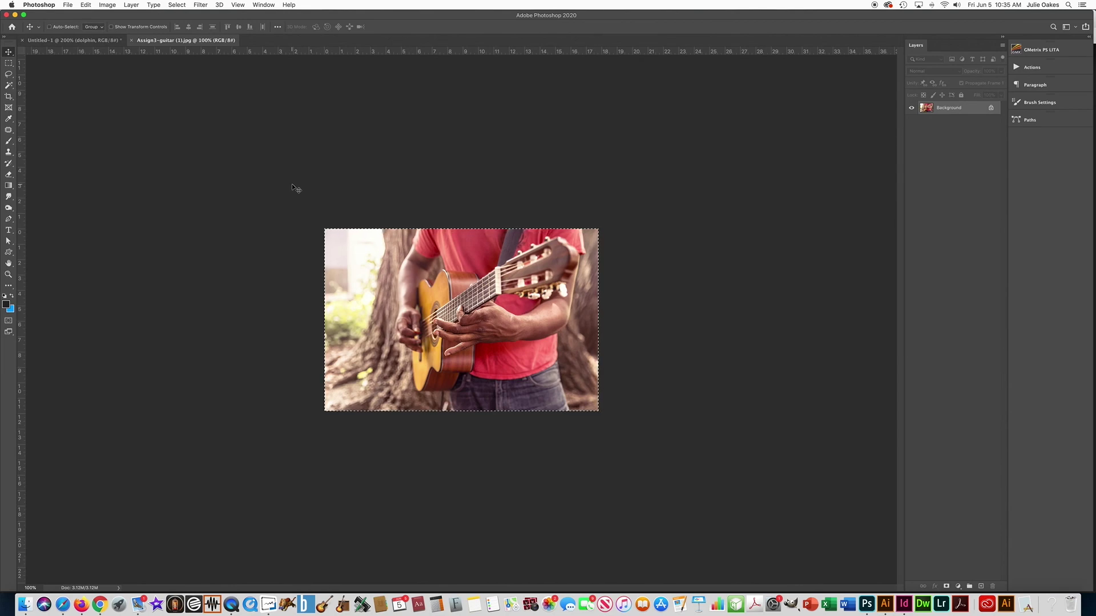
pyautogui.click(131, 40)
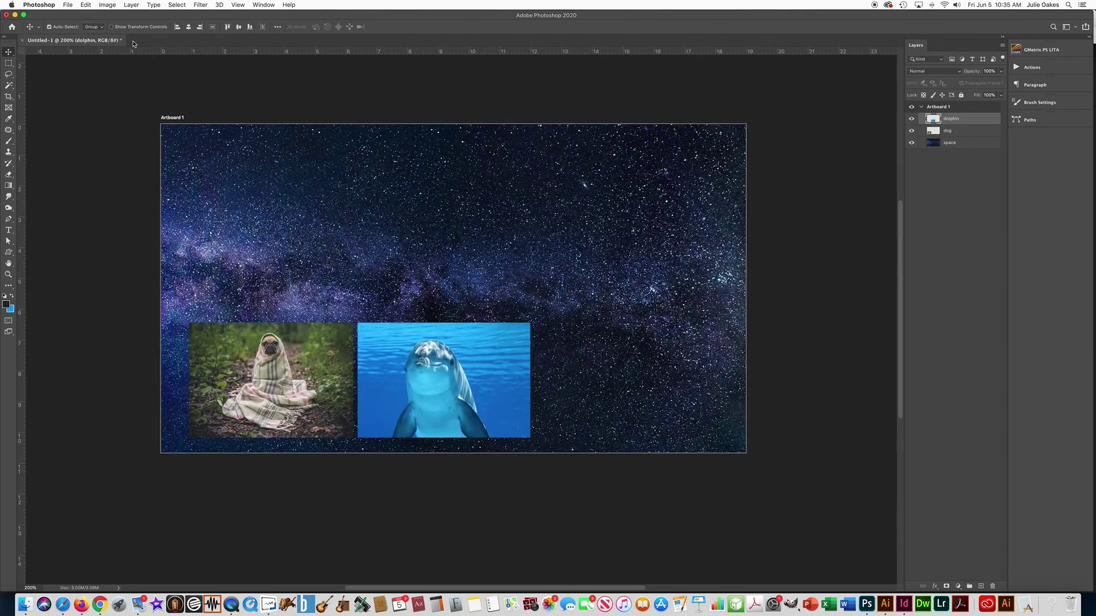
pyautogui.press('super+v')
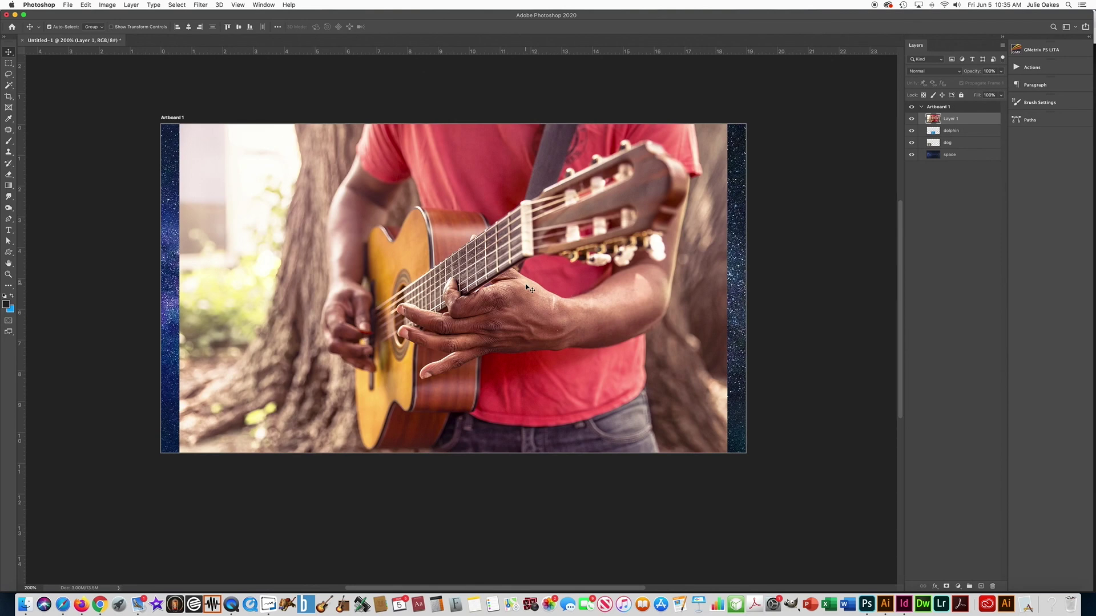
# Shrink the pasted guitar image proportionally to about 31.63% with Free Transform and place it directly to the right of the dolphin image.
pyautogui.press('super+t')
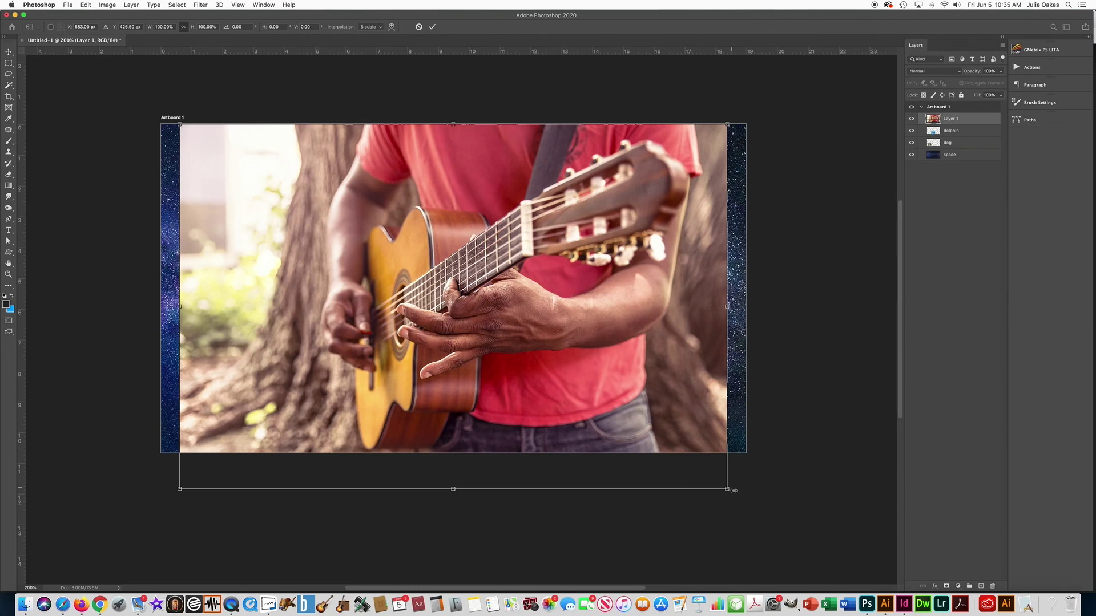
pyautogui.moveTo(727, 489); pyautogui.dragTo(303, 204)
pyautogui.moveTo(227, 170); pyautogui.dragTo(609, 375)
pyautogui.moveTo(657, 405); pyautogui.dragTo(706, 441)
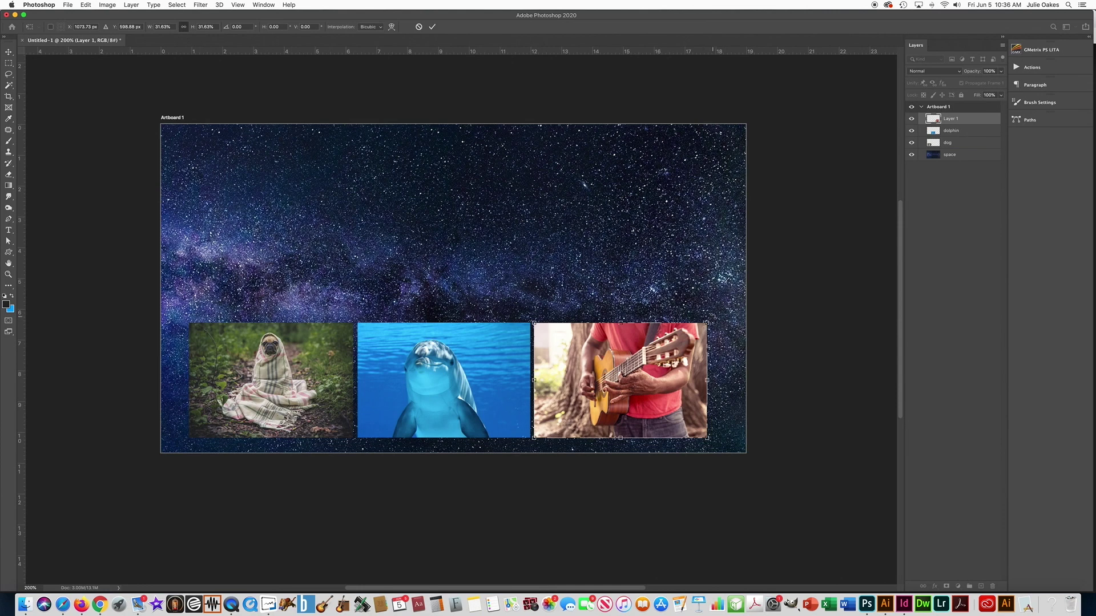
pyautogui.moveTo(716, 323)
pyautogui.mouseDown()
pyautogui.moveTo(725, 341)
pyautogui.moveTo(703, 269)
pyautogui.moveTo(722, 338)
pyautogui.moveTo(708, 282)
pyautogui.moveTo(713, 309)
pyautogui.mouseUp()
pyautogui.press('super+z')
pyautogui.press('Return')
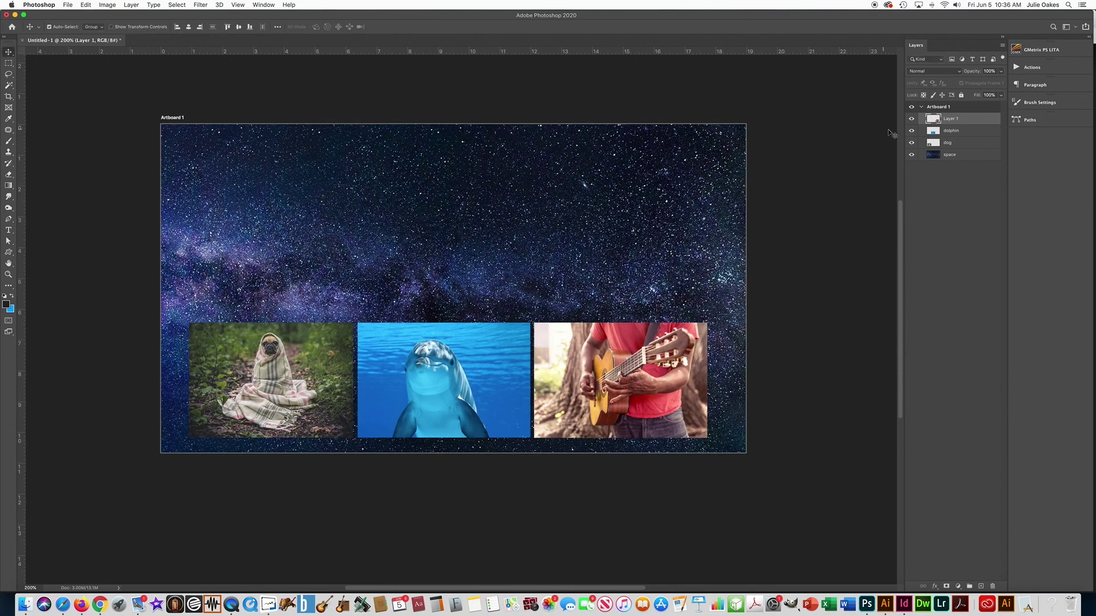
# Rename the guitar image's layer as guitar.
pyautogui.doubleClick(949, 119)
pyautogui.write('guit')
pyautogui.press('Return')
# Nudge the guitar image to the right to widen the gap between it and the dolphin image.
pyautogui.press('Right')
pyautogui.press('Right')
pyautogui.press('Right')
pyautogui.press('Right')
pyautogui.press('Right')
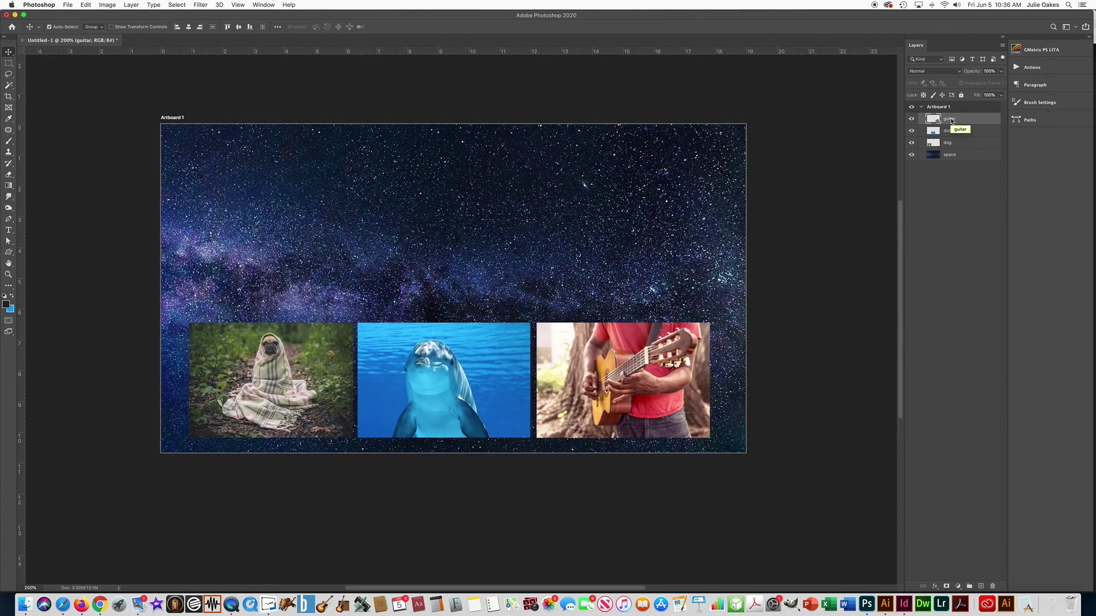
pyautogui.press('Right')
pyautogui.press('Right')
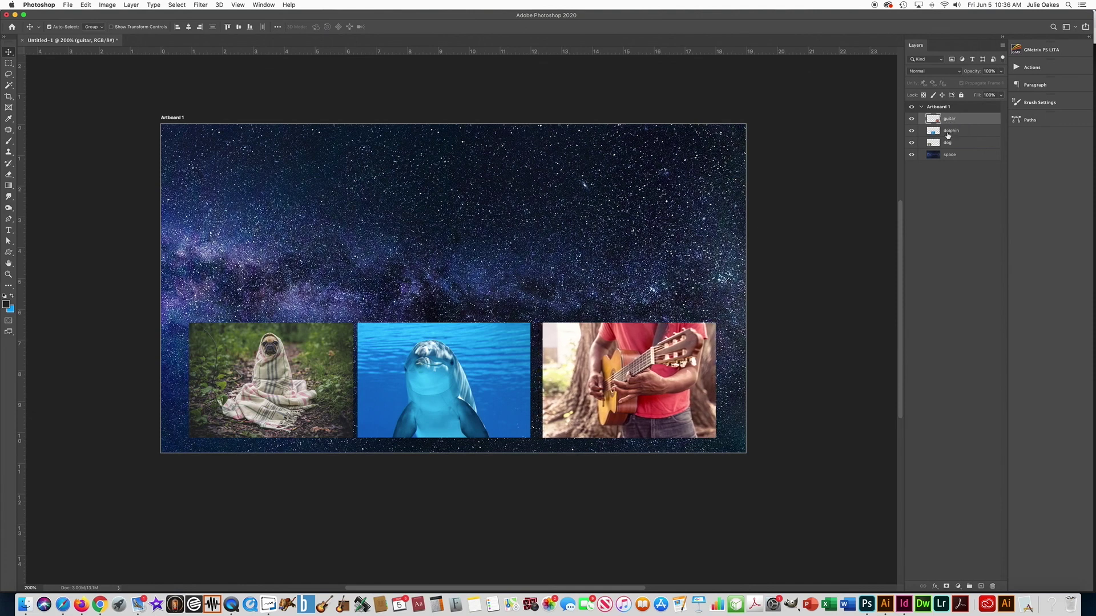
# Select the dolphin layer and nudge it slightly right so the gaps to the dog and guitar images are more even.
pyautogui.click(949, 133)
pyautogui.press('Right')
pyautogui.press('Right')
pyautogui.press('Right')
pyautogui.press('Right')
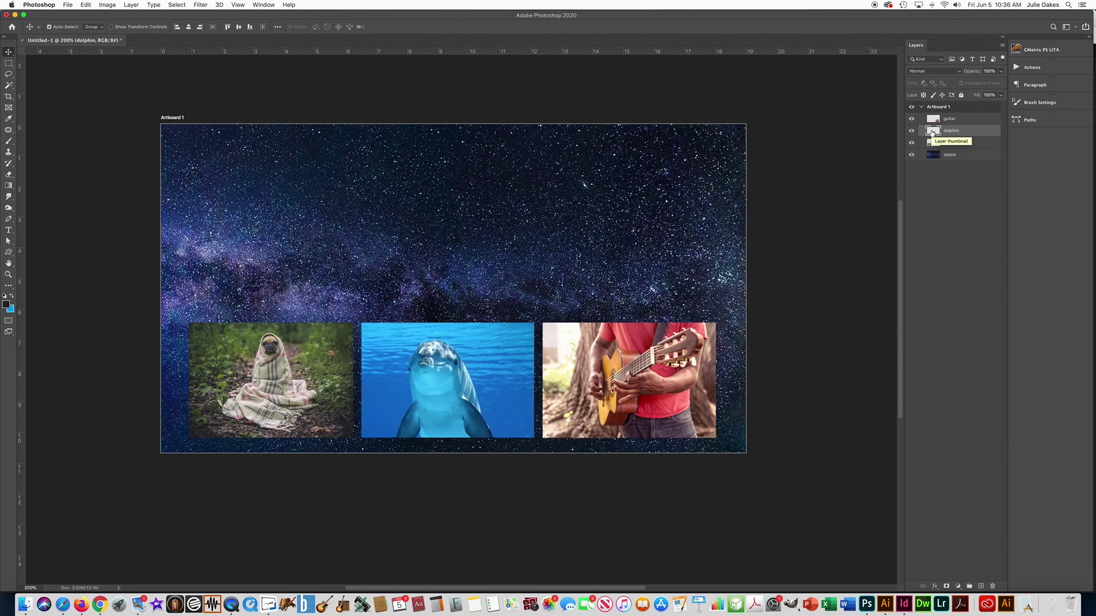
pyautogui.press('Right')
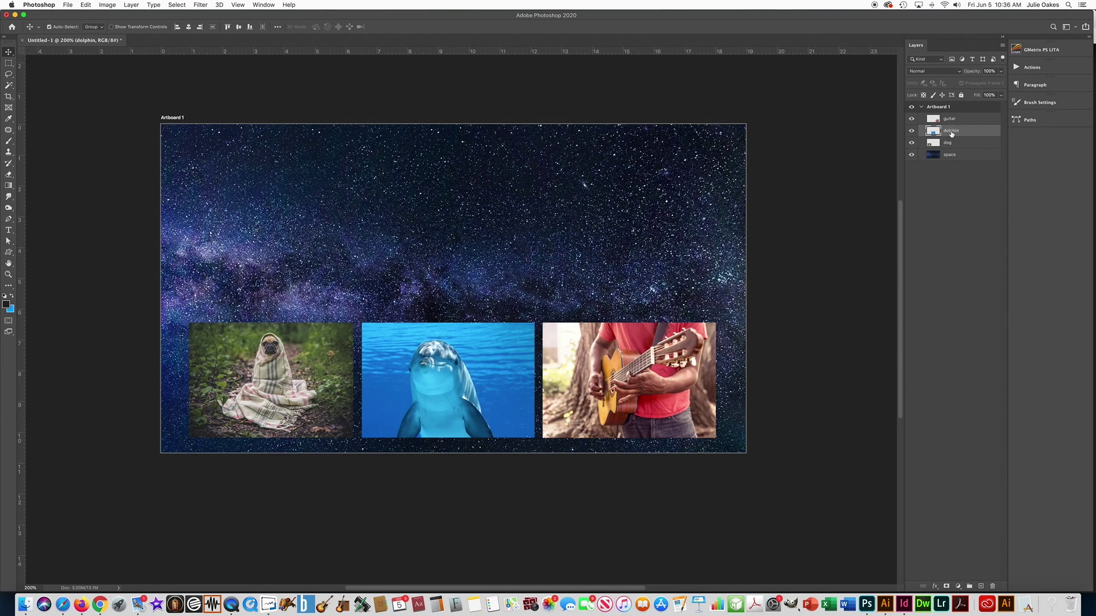
pyautogui.press('Left')
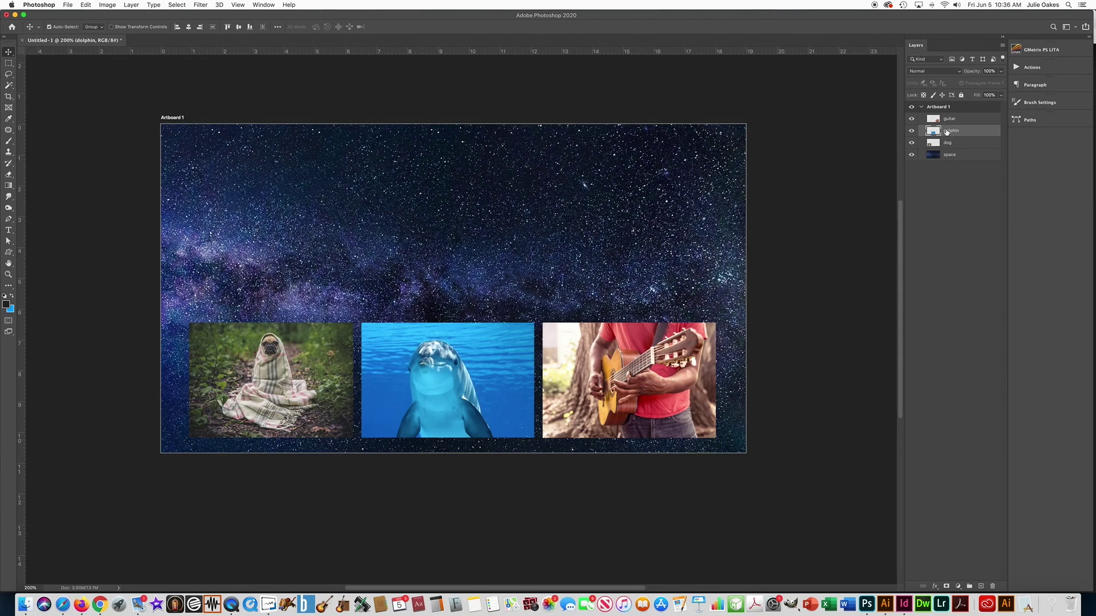
# Switch to Chrome, download Assign3-sunset.jpg from the Assign3 Google Drive folder and open the downloaded copy in Photoshop.
pyautogui.click(96, 600)
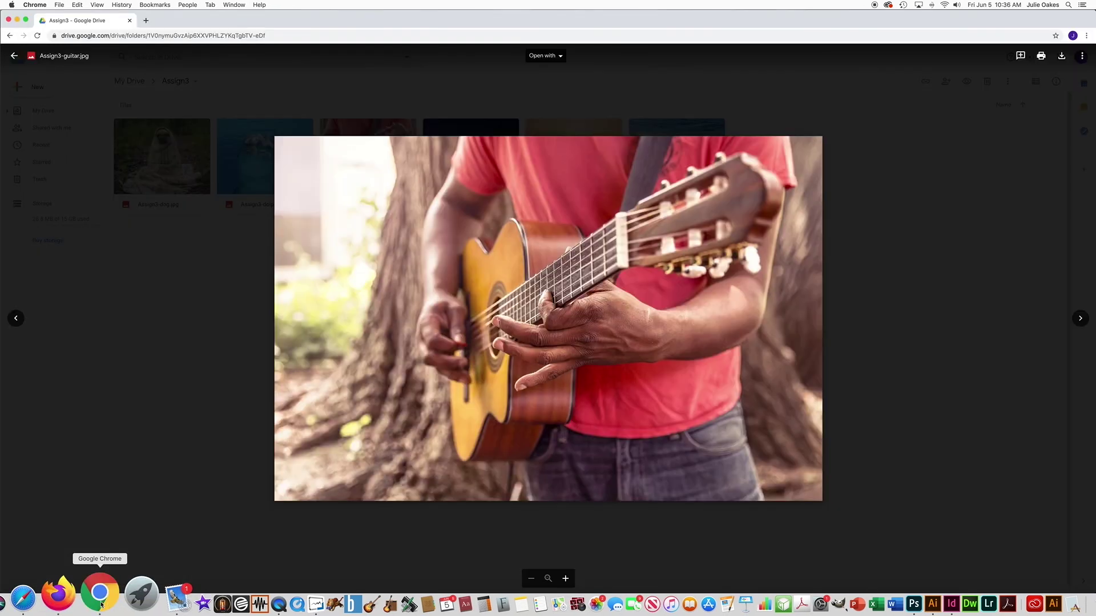
pyautogui.click(905, 267)
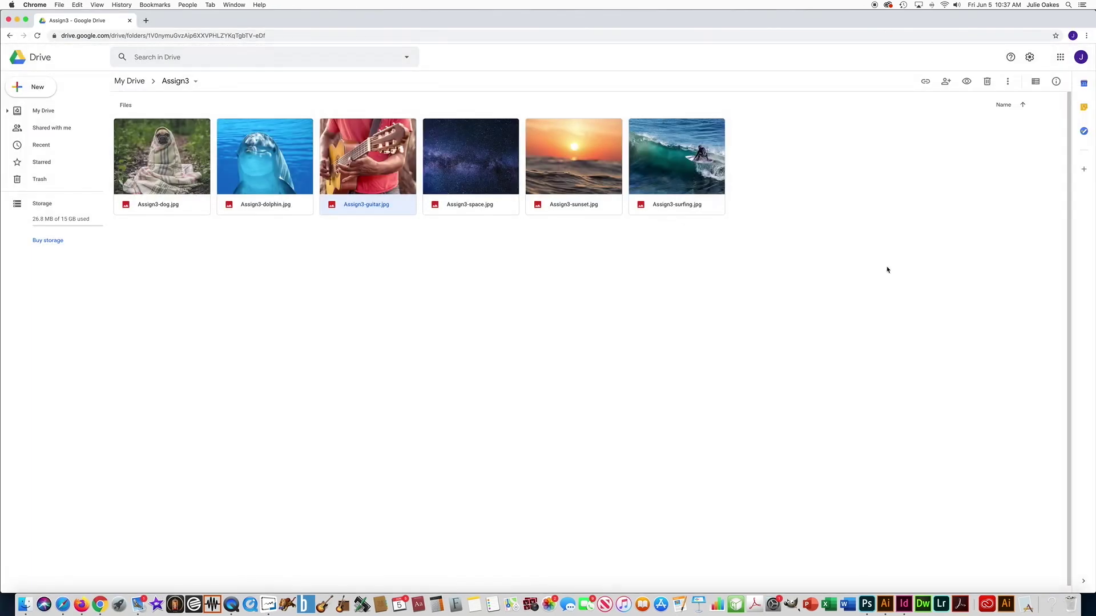
pyautogui.doubleClick(554, 165)
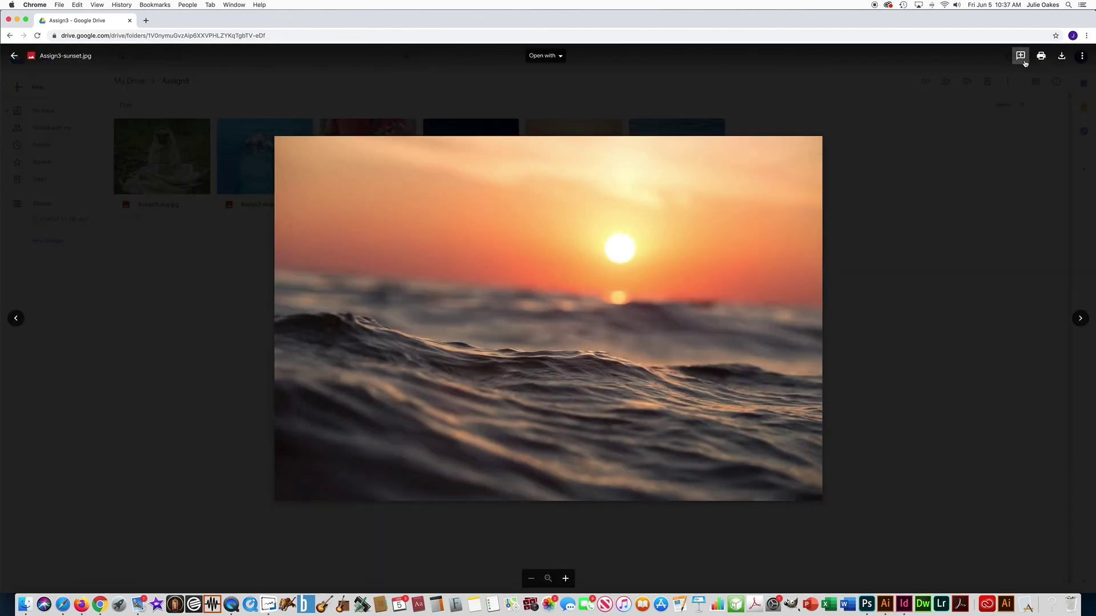
pyautogui.click(1063, 56)
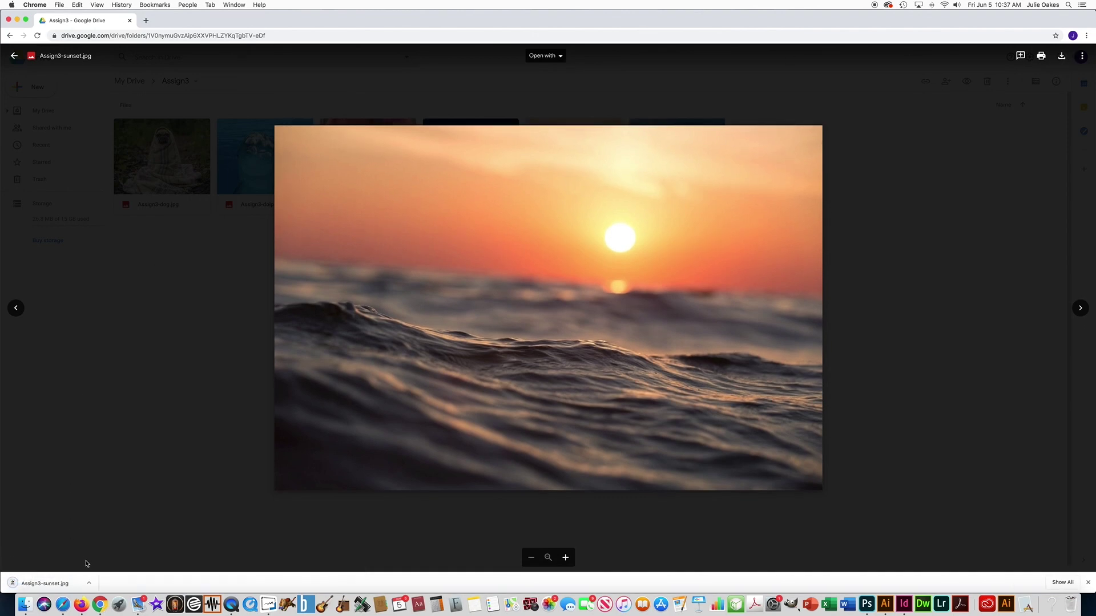
pyautogui.click(89, 583)
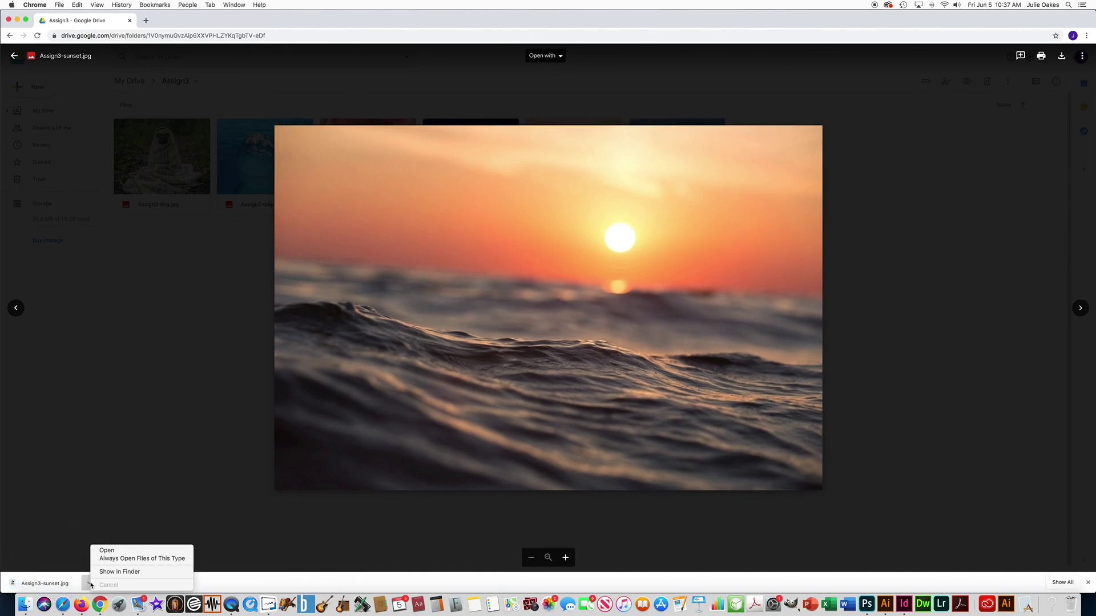
pyautogui.click(106, 551)
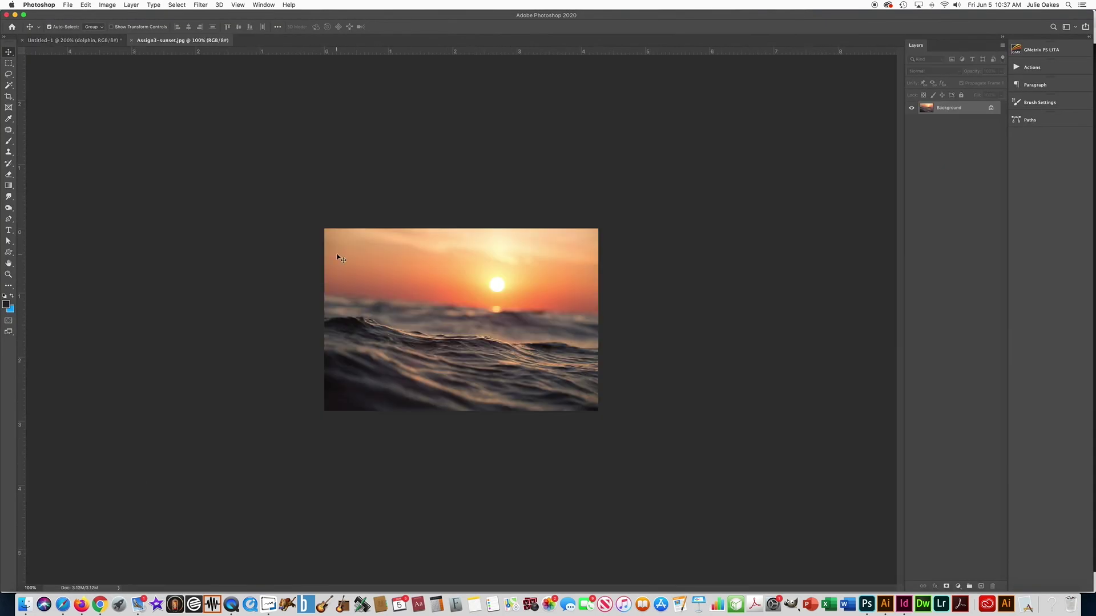
# Copy the entire sunset image into the Untitled-1 artboard, closing the source image file.
pyautogui.click(68, 4)
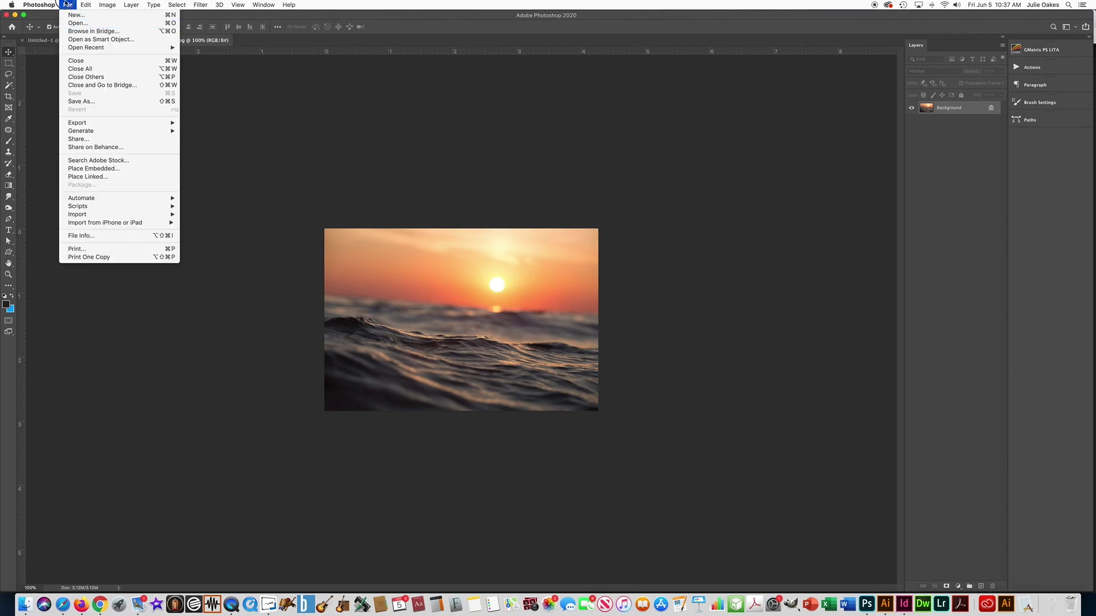
pyautogui.click(67, 4)
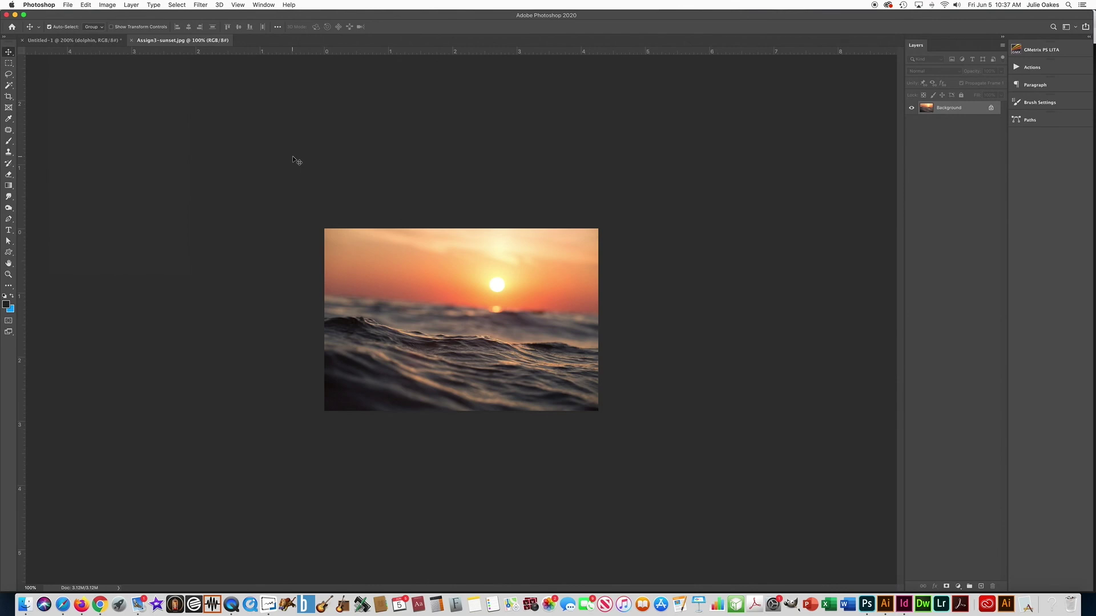
pyautogui.press('super+a')
pyautogui.click(132, 41)
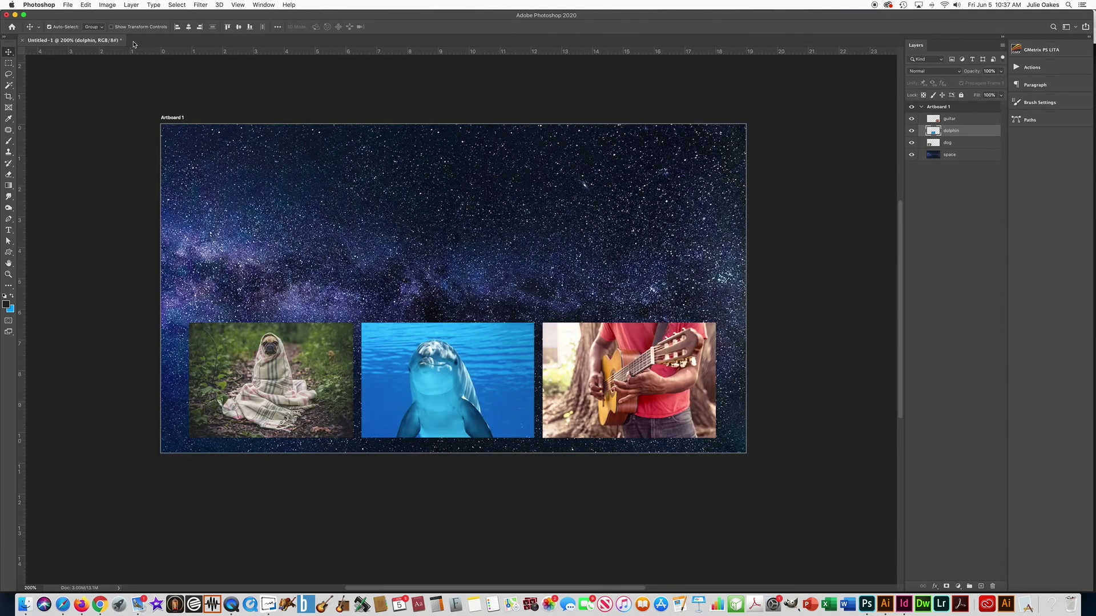
pyautogui.press('super+v')
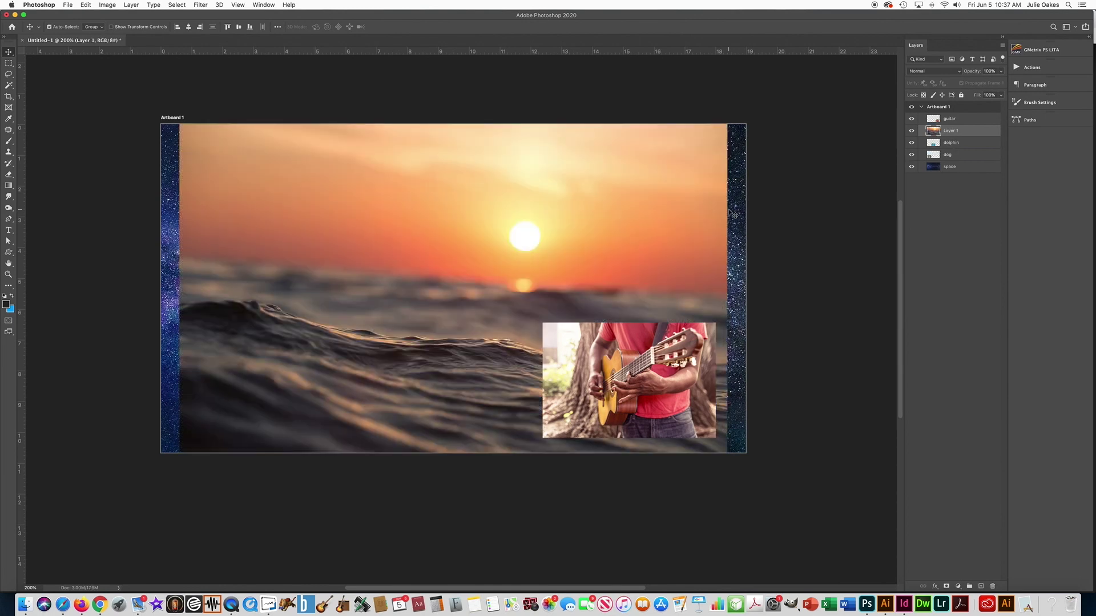
# Shrink the pasted sunset image proportionally to about 38.36% with Free Transform and place it just above the dog and dolphin images.
pyautogui.press('super+t')
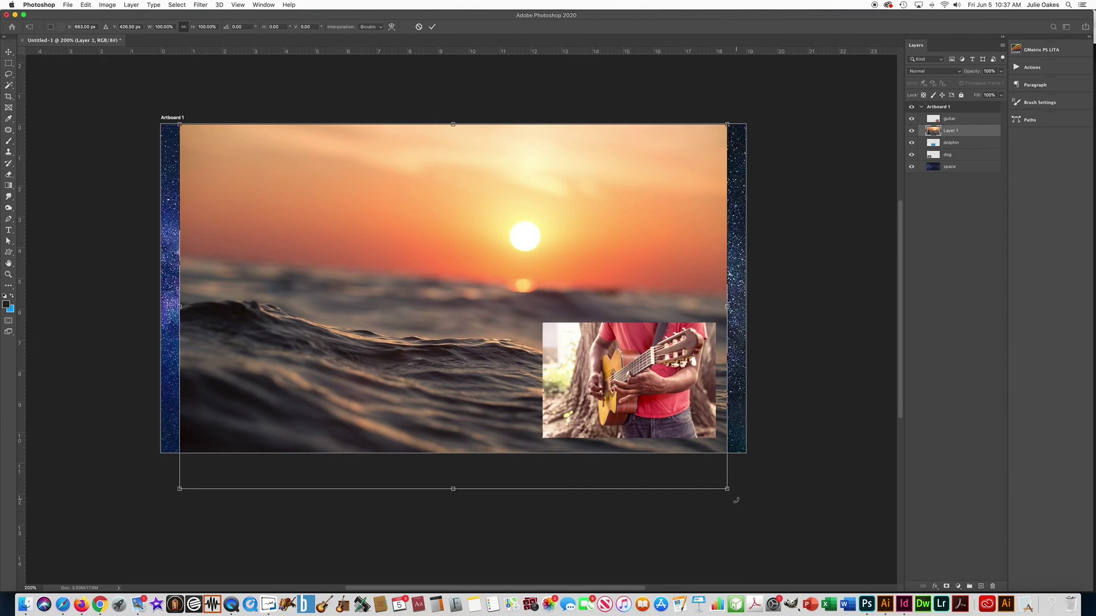
pyautogui.moveTo(726, 490); pyautogui.dragTo(436, 292)
pyautogui.moveTo(369, 269); pyautogui.dragTo(377, 291)
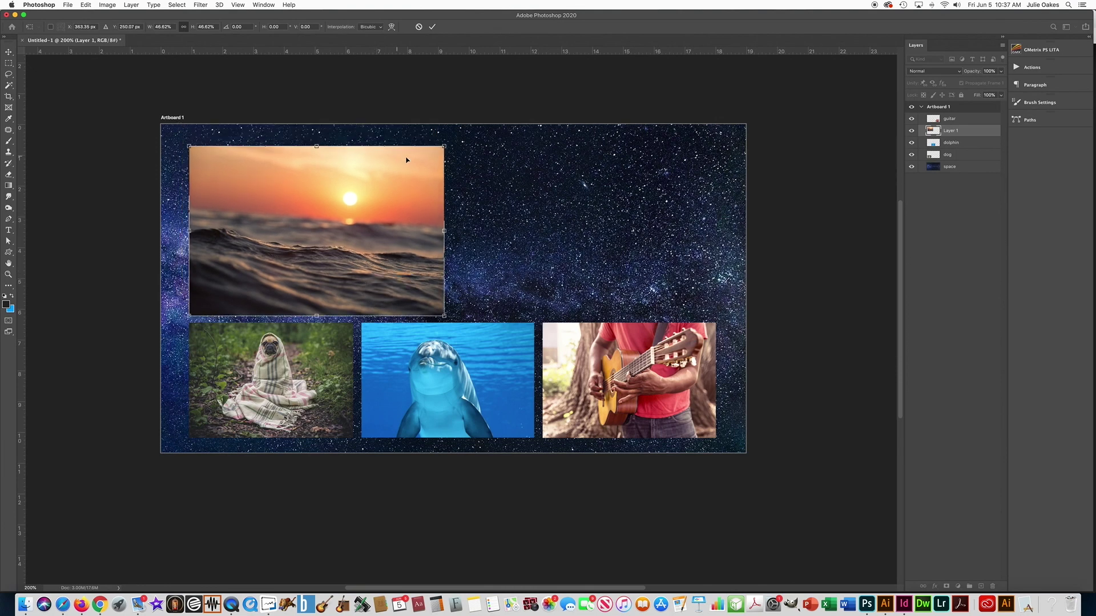
pyautogui.moveTo(187, 141); pyautogui.dragTo(283, 212)
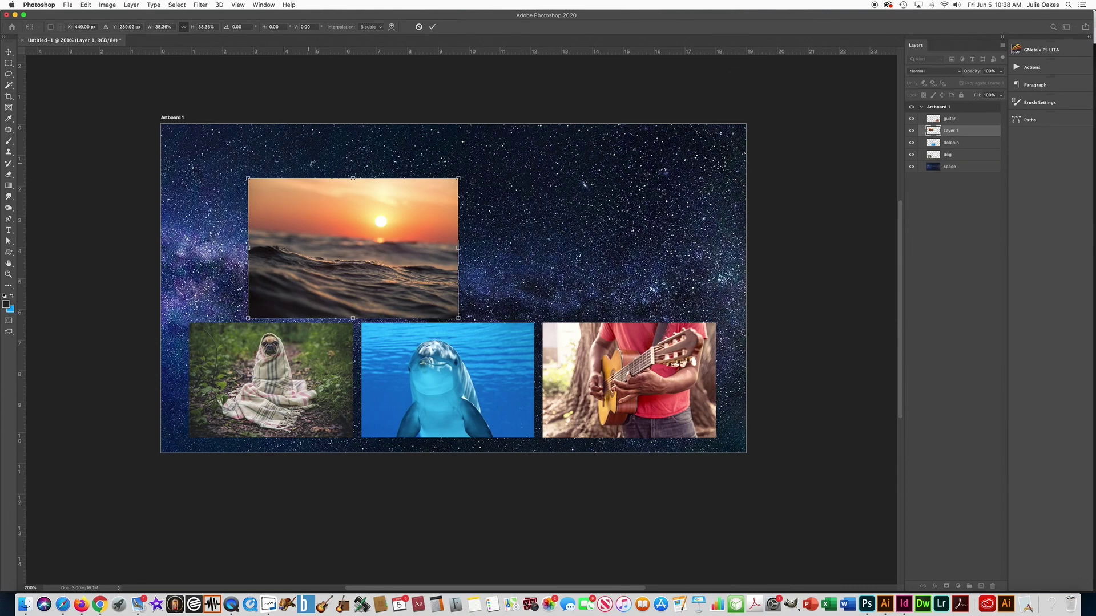
pyautogui.press('Return')
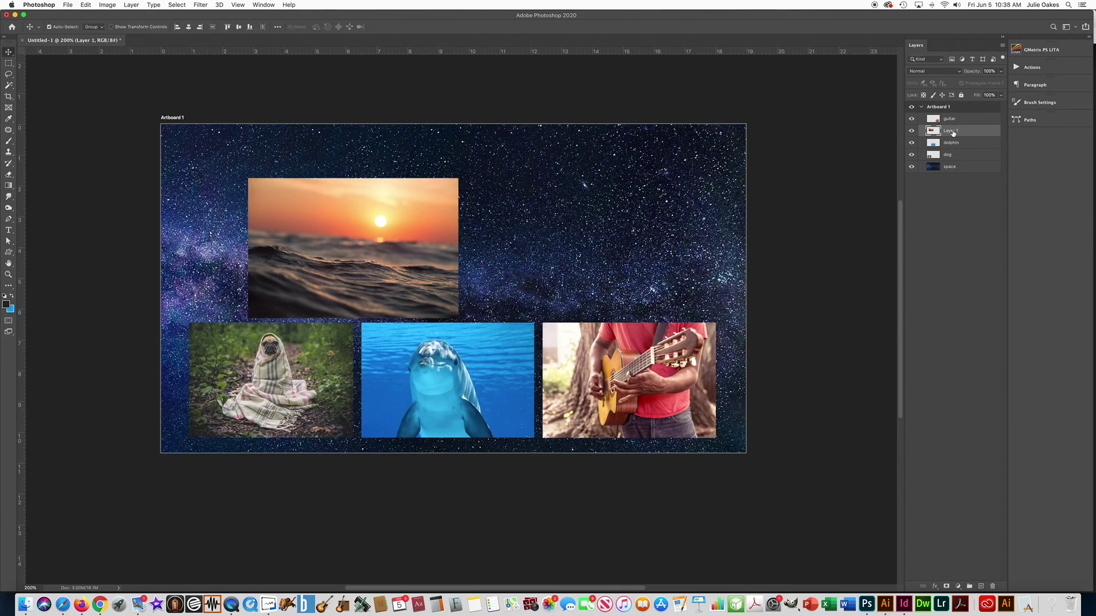
# Toggle the visibility of the sunset, dolphin and dog layers off and on to check which image each layer holds.
pyautogui.click(911, 131)
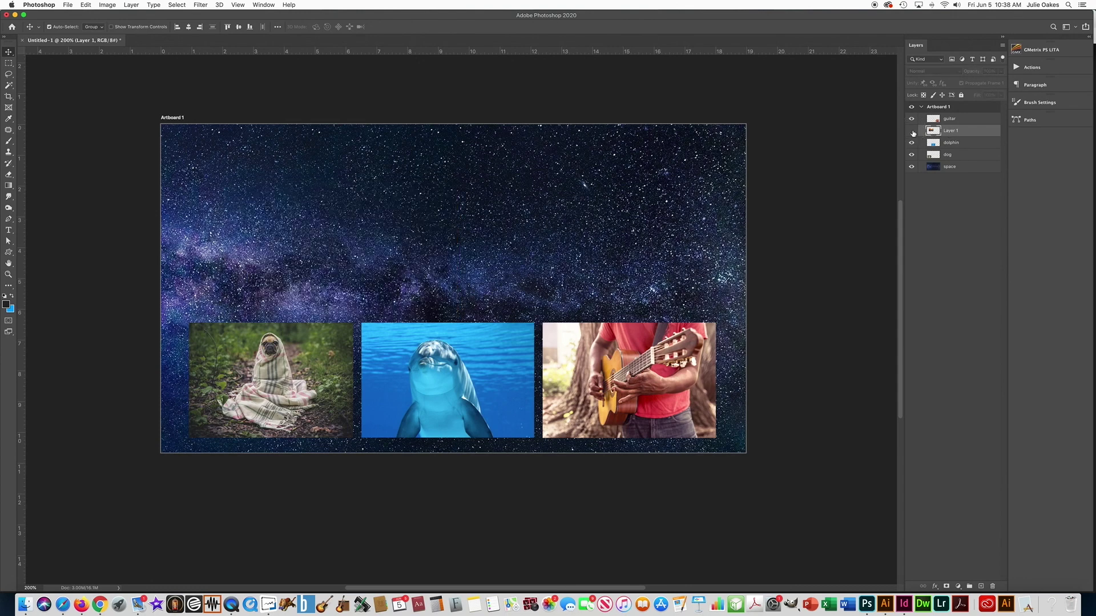
pyautogui.click(912, 132)
pyautogui.click(912, 143)
pyautogui.click(911, 143)
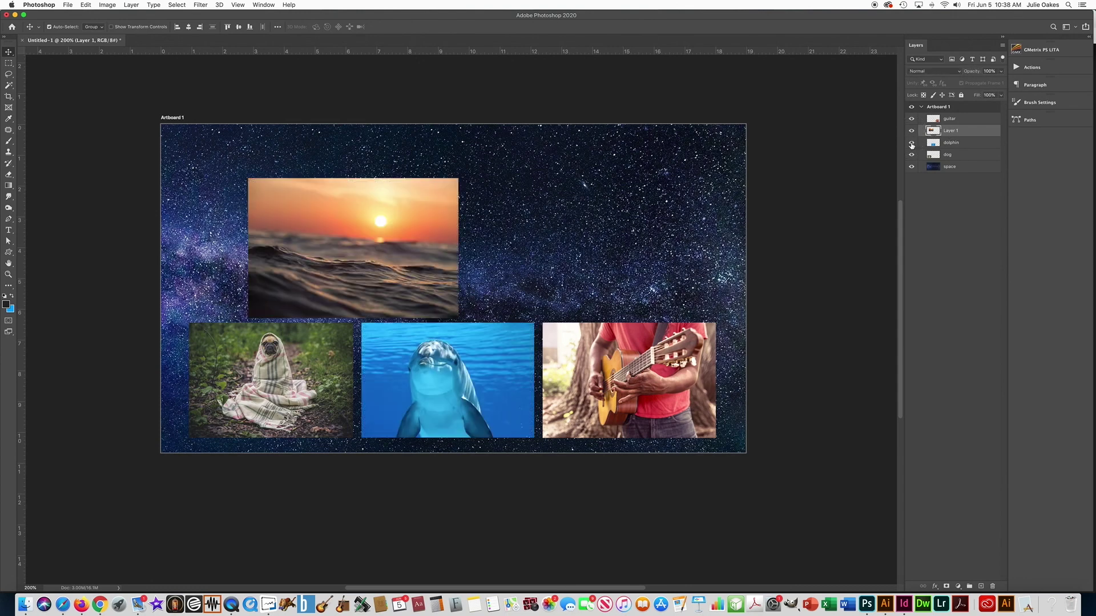
pyautogui.click(912, 155)
pyautogui.click(912, 156)
pyautogui.click(911, 144)
pyautogui.click(912, 144)
pyautogui.click(912, 155)
pyautogui.click(912, 155)
pyautogui.click(911, 144)
pyautogui.click(912, 144)
pyautogui.click(911, 132)
pyautogui.click(911, 132)
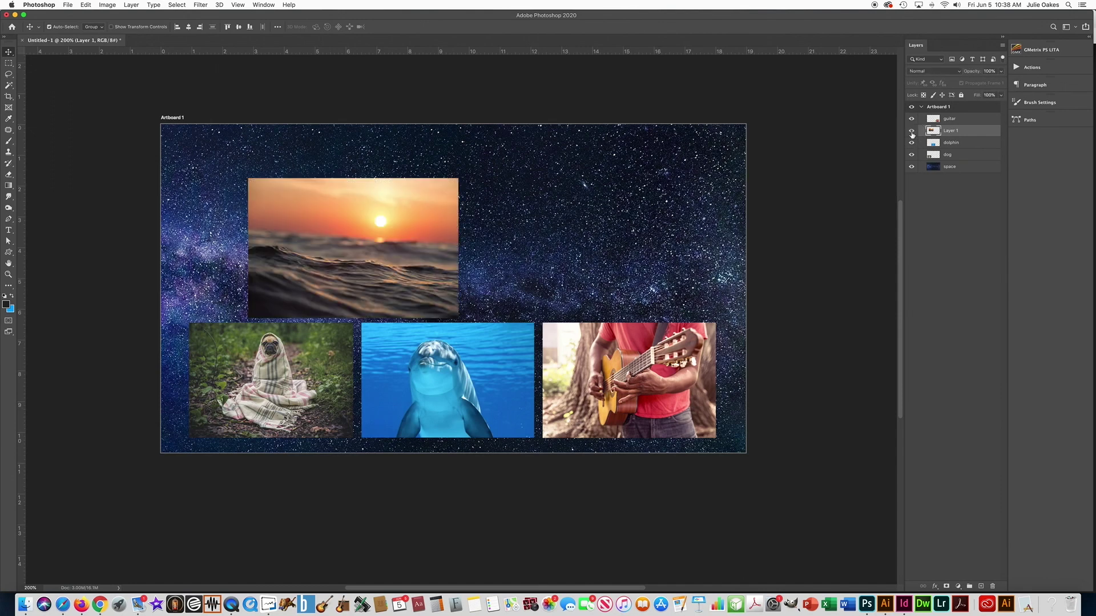
# Rename the sunset image's layer as sunset.
pyautogui.doubleClick(950, 132)
pyautogui.write('sunsset')
# Get Assign3-surfing.jpg from the Assign3 Google Drive folder in Chrome and copy the entire image into the Untitled-1 artboard in Photoshop.
pyautogui.click(665, 170)
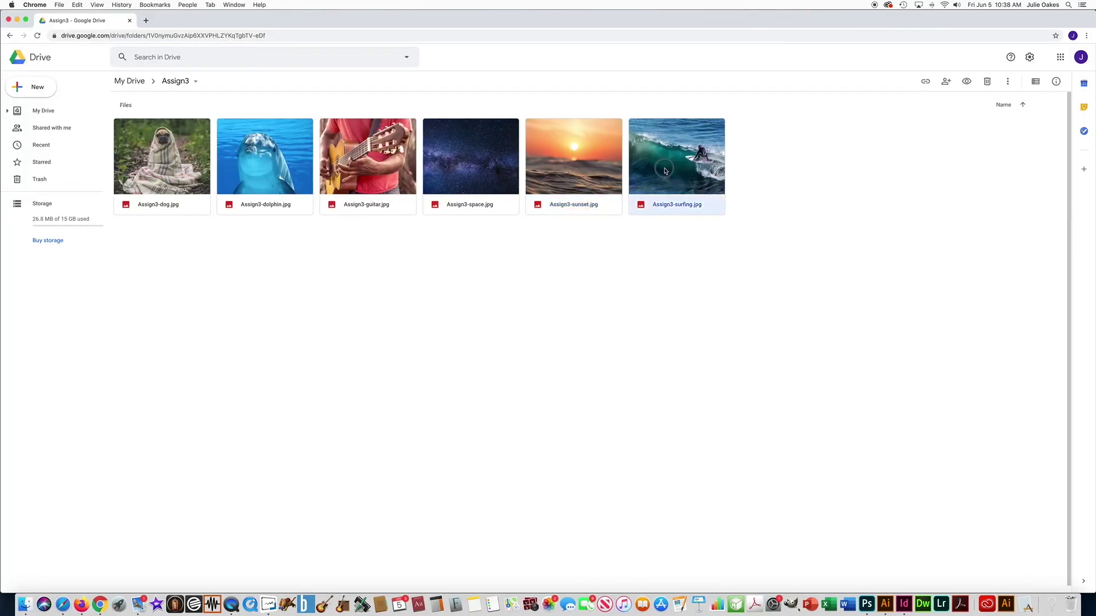
pyautogui.doubleClick(665, 170)
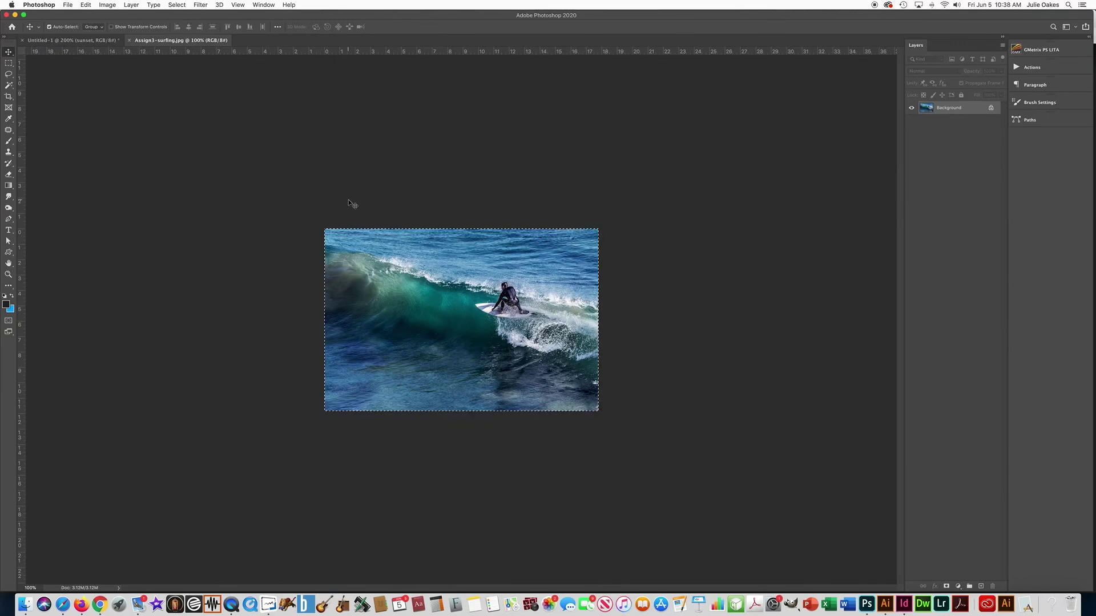
pyautogui.press('super+w')
pyautogui.press('super+v')
# Shrink the pasted surfing image proportionally to the sunset image's size with Free Transform and place it directly to the right of the sunset.
pyautogui.press('super+t')
pyautogui.moveTo(725, 489); pyautogui.dragTo(400, 270)
pyautogui.moveTo(286, 219); pyautogui.dragTo(568, 273)
pyautogui.moveTo(683, 320); pyautogui.dragTo(672, 318)
pyautogui.press('Return')
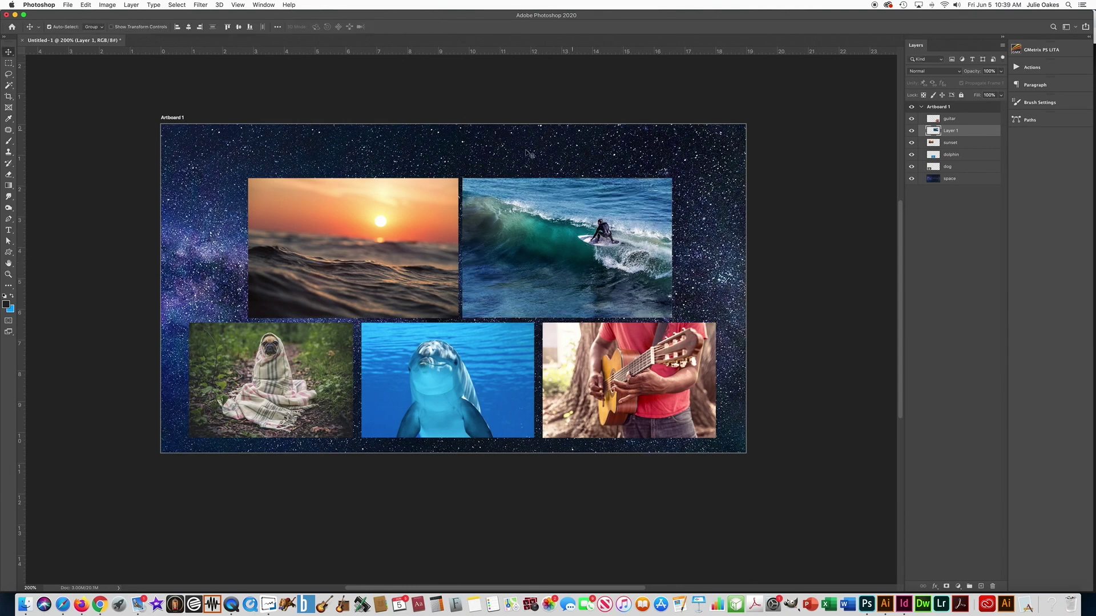
# Rename the surfing image's layer as surf.
pyautogui.doubleClick(949, 131)
pyautogui.write('surf')
pyautogui.press('Return')
# Select the sunset layer and nudge it left to widen the gap between the sunset and surfing images.
pyautogui.click(954, 146)
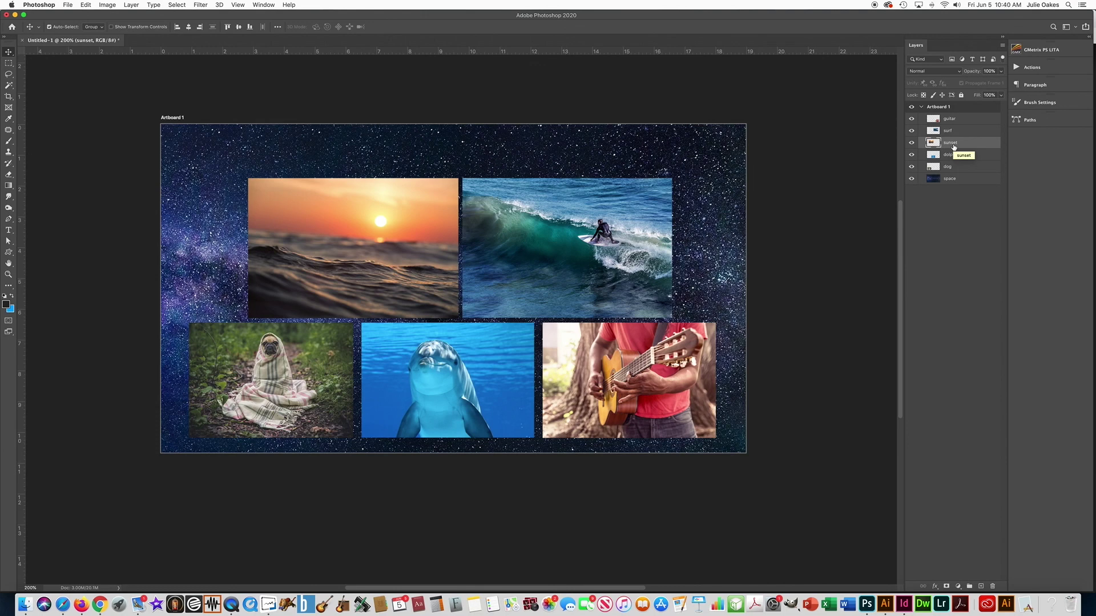
pyautogui.press('Left')
pyautogui.press('Left')
pyautogui.press('Left')
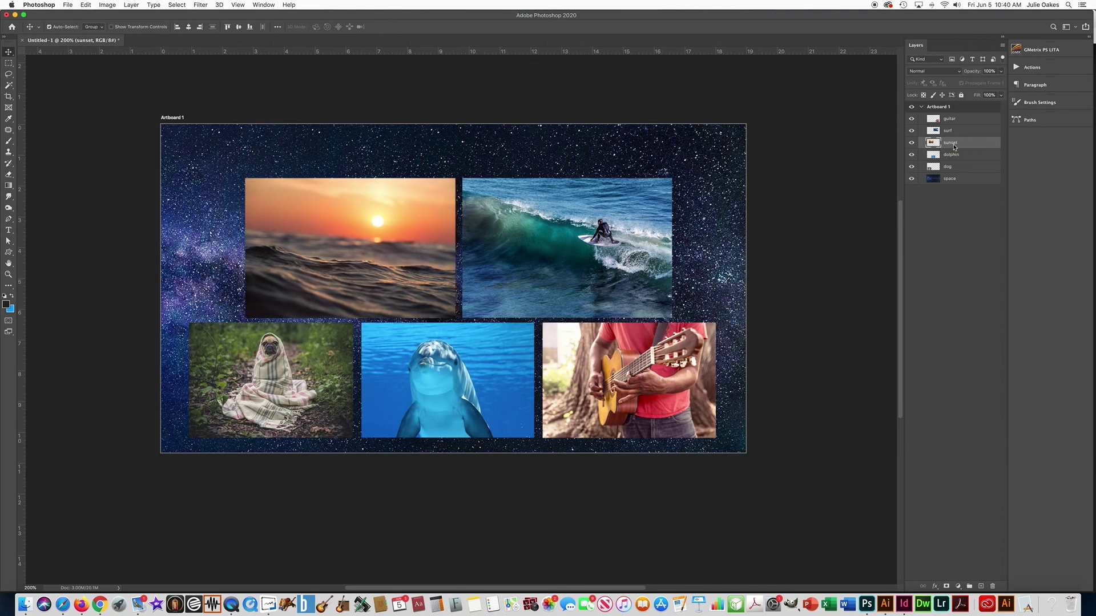
pyautogui.press('Left')
pyautogui.press('Left')
pyautogui.press('Left')
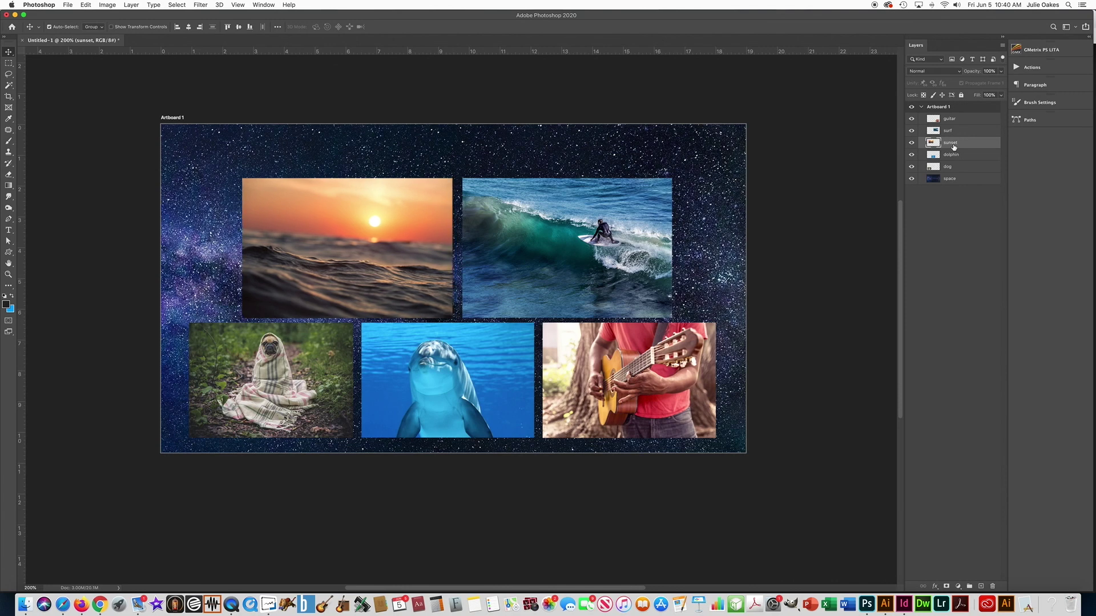
pyautogui.press('Left')
pyautogui.press('Left')
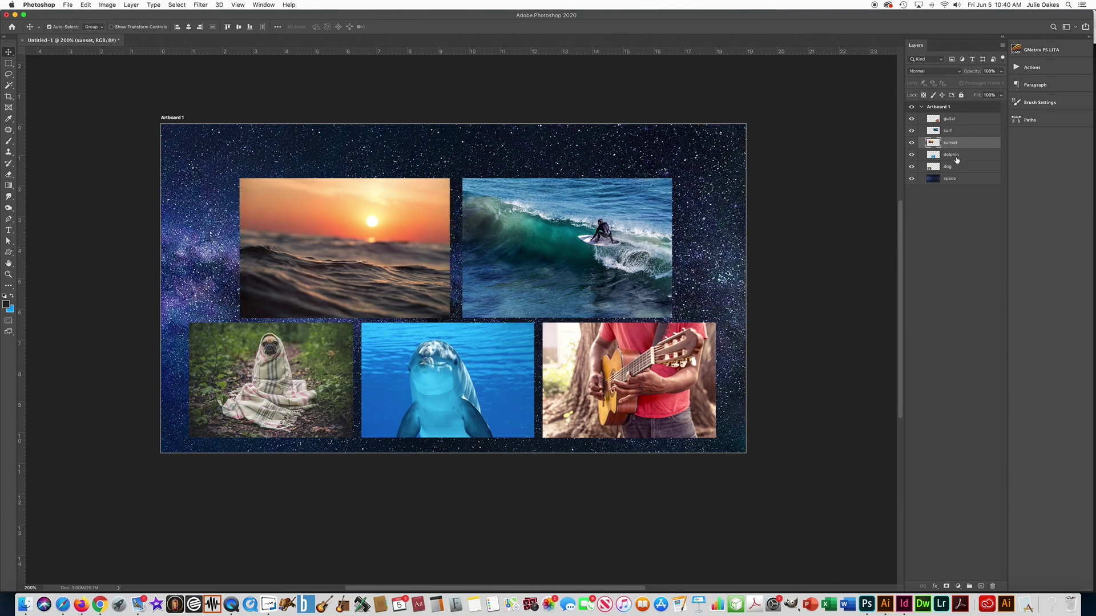
# Select the surf layer and nudge it left to narrow the gap beside the sunset image.
pyautogui.click(952, 132)
pyautogui.press('Left')
pyautogui.press('Left')
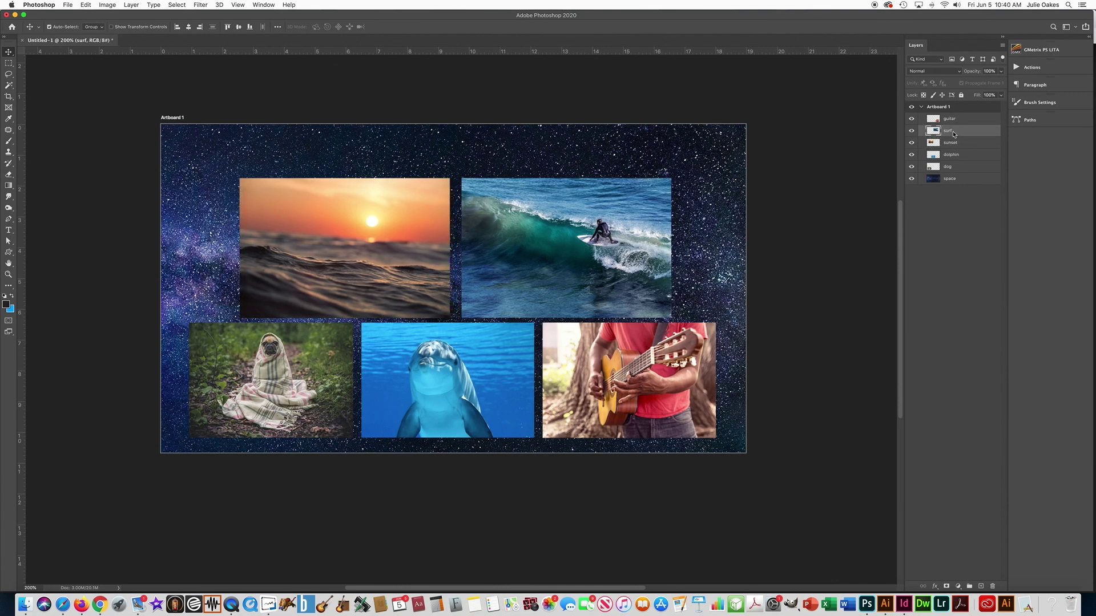
pyautogui.press('Left')
pyautogui.press('Left')
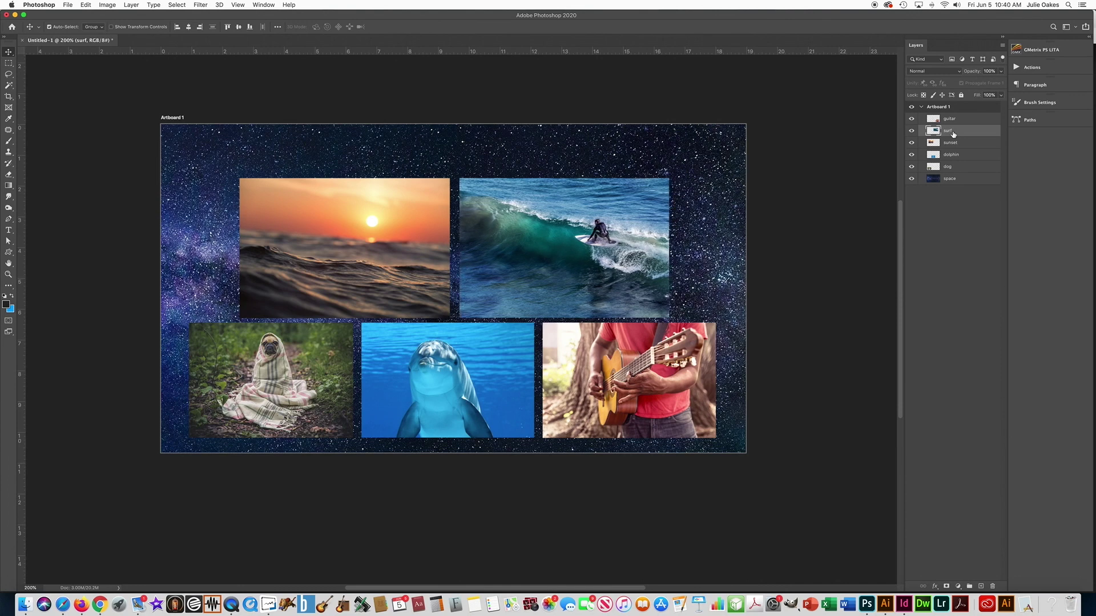
pyautogui.press('Left')
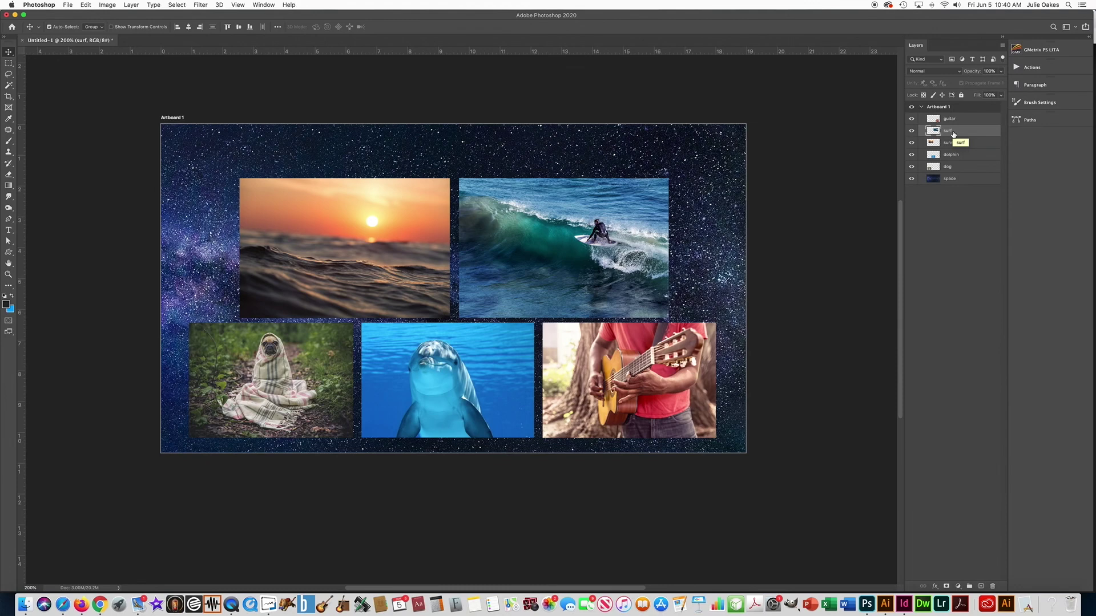
# Set the foreground colour to a near-white, RGB 245, 245, 245.
pyautogui.click(7, 307)
pyautogui.click(645, 406)
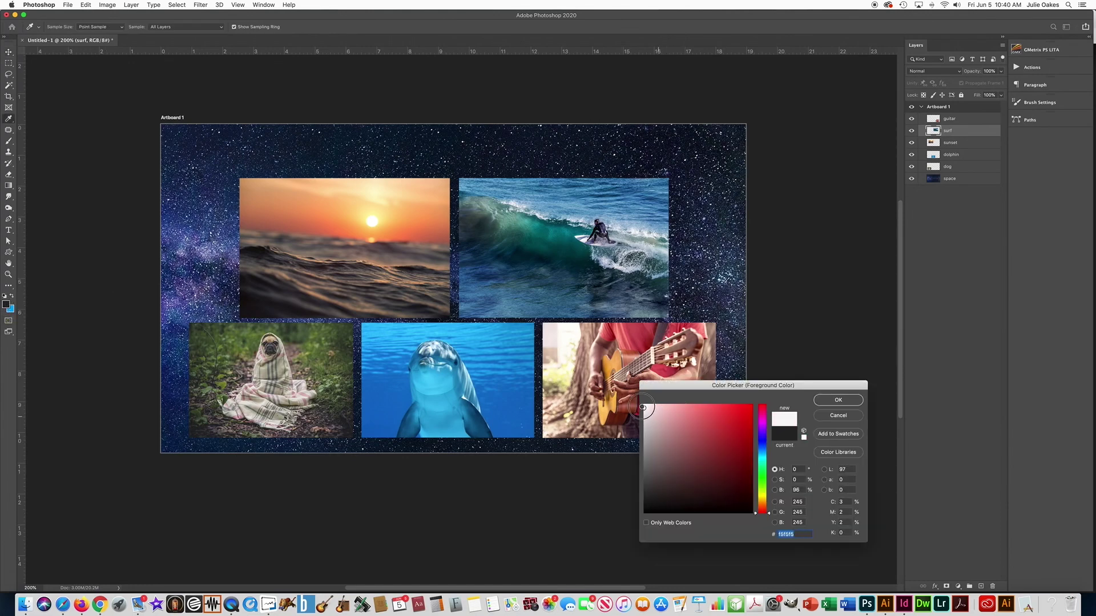
pyautogui.click(824, 400)
pyautogui.press('v')
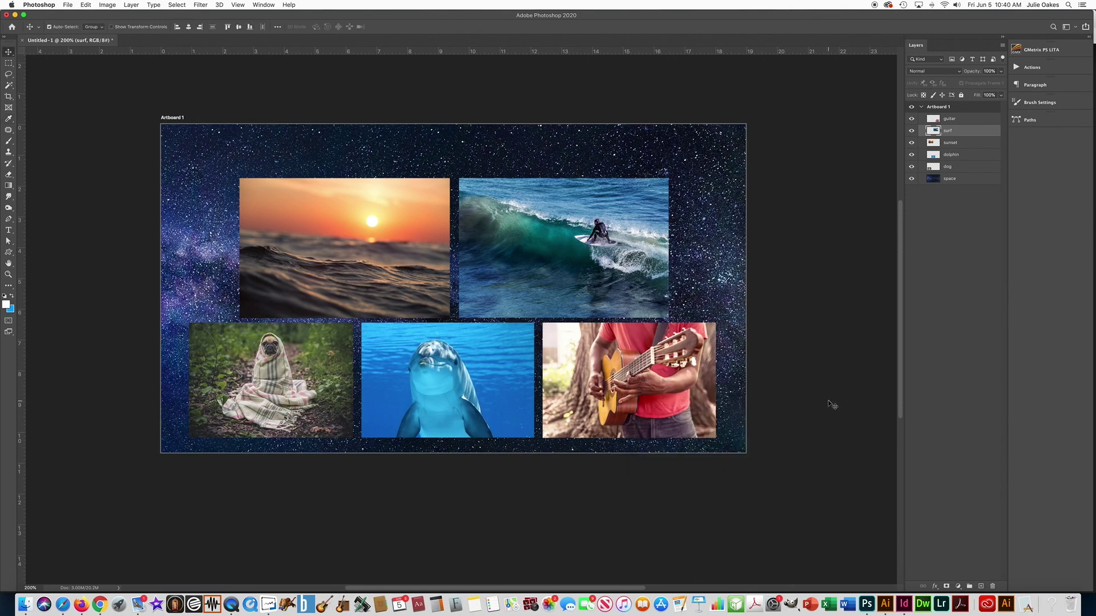
# Add a text layer above the sunset image reading "Photo Gallery by Mrs." followed by the author's surname, in 100 pt Arial Black.
pyautogui.click(8, 230)
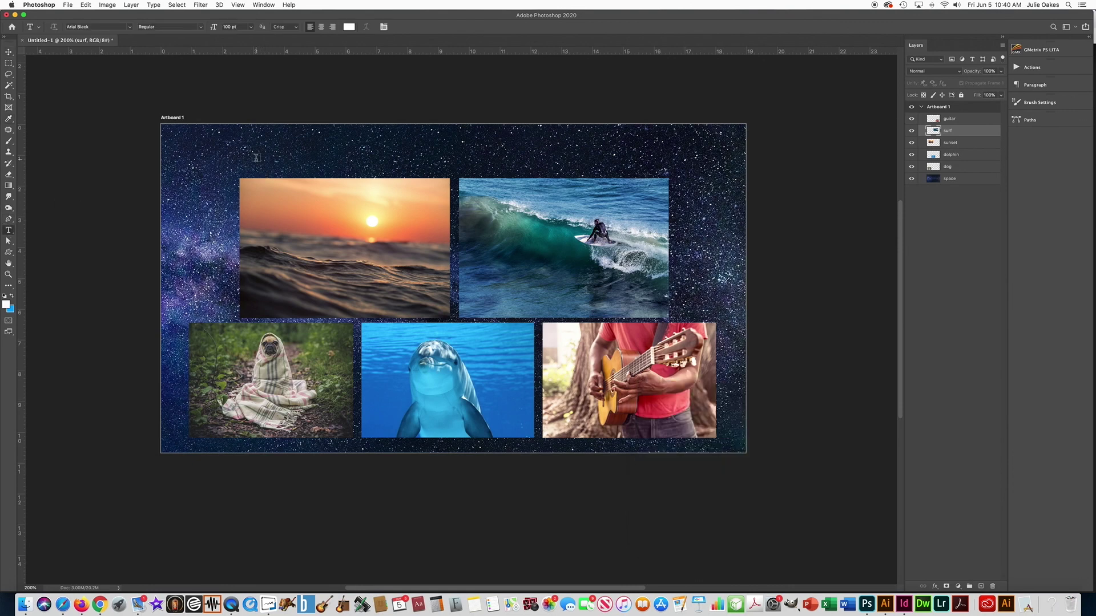
pyautogui.click(256, 161)
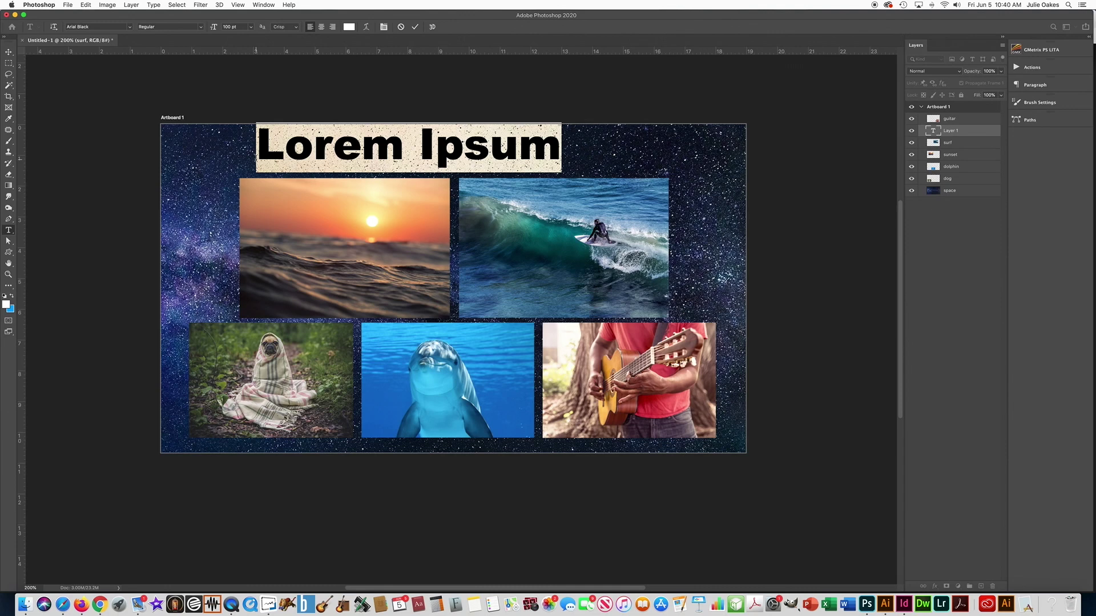
pyautogui.write('P')
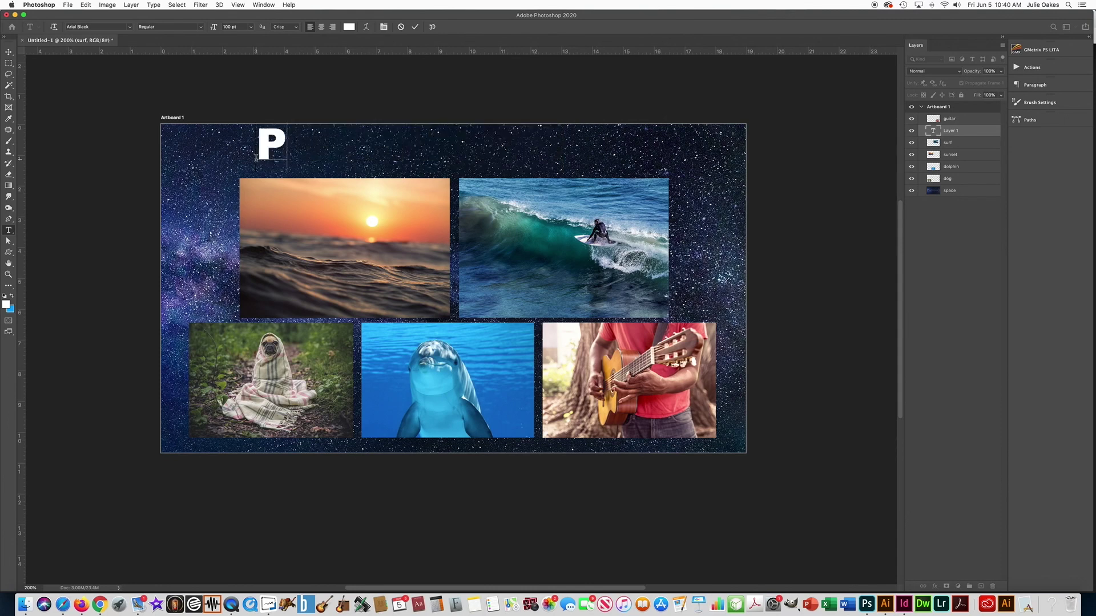
pyautogui.write('hoto')
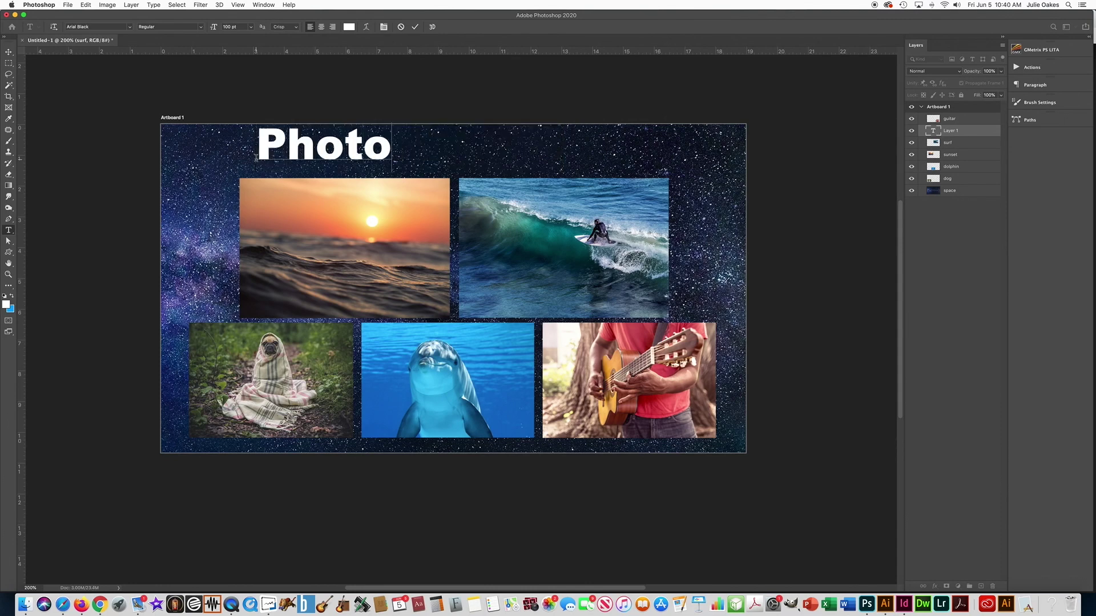
pyautogui.write(' Gallery by Mrs')
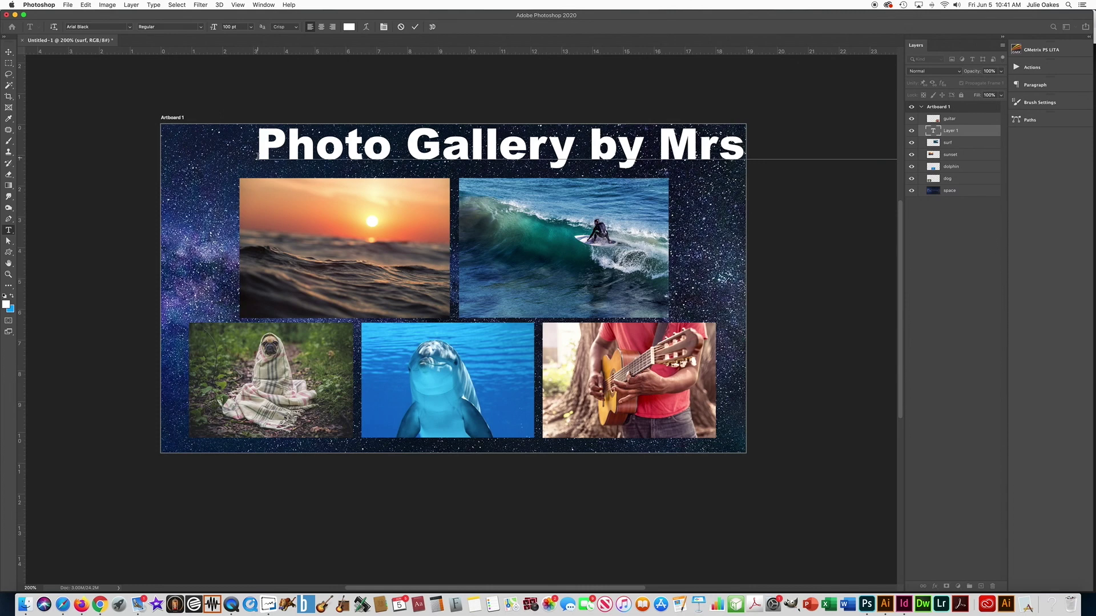
# Select the entire title text and set its font size to 48 pt in the text properties.
pyautogui.moveTo(258, 153); pyautogui.dragTo(894, 147)
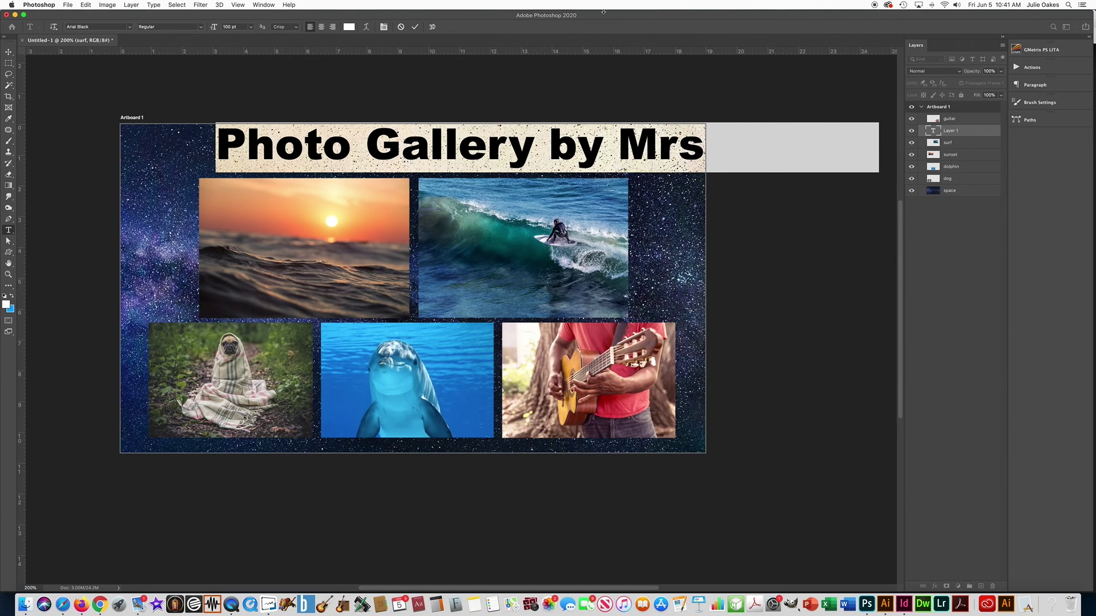
pyautogui.click(264, 5)
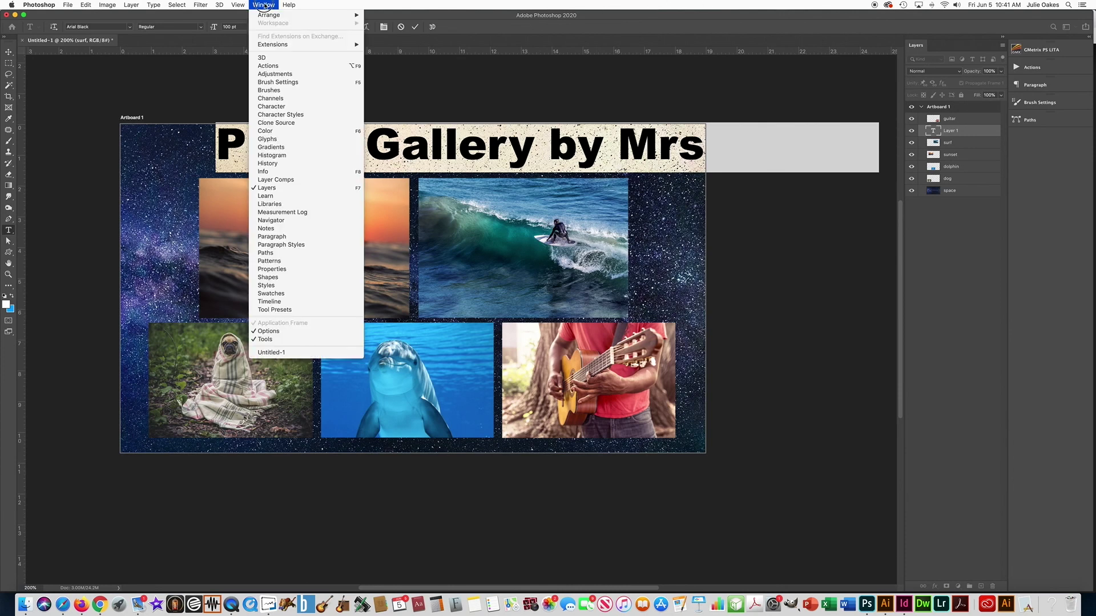
pyautogui.click(264, 5)
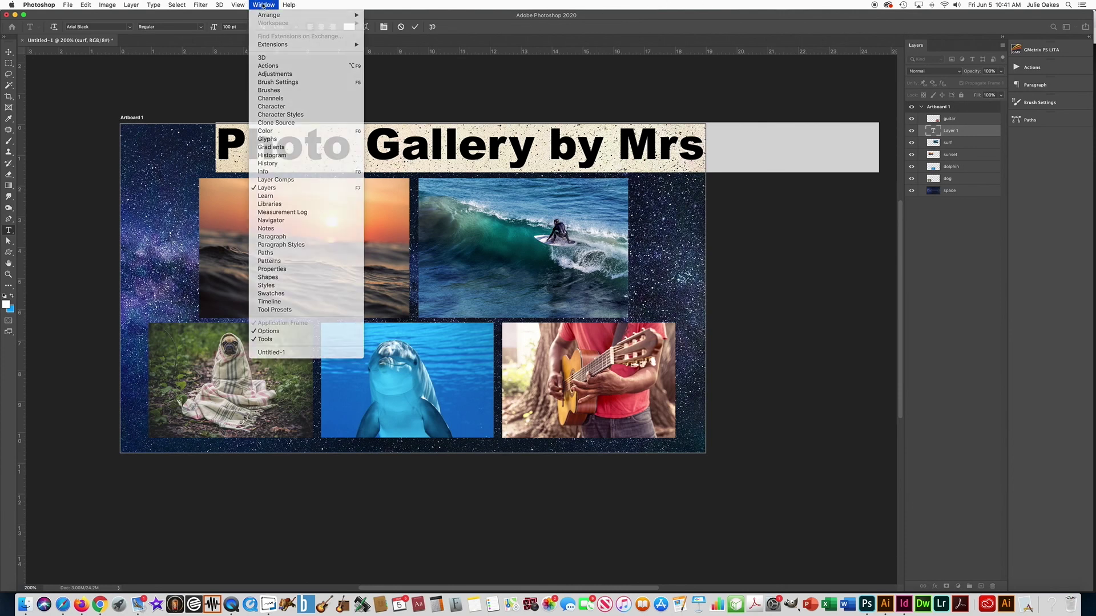
pyautogui.click(269, 5)
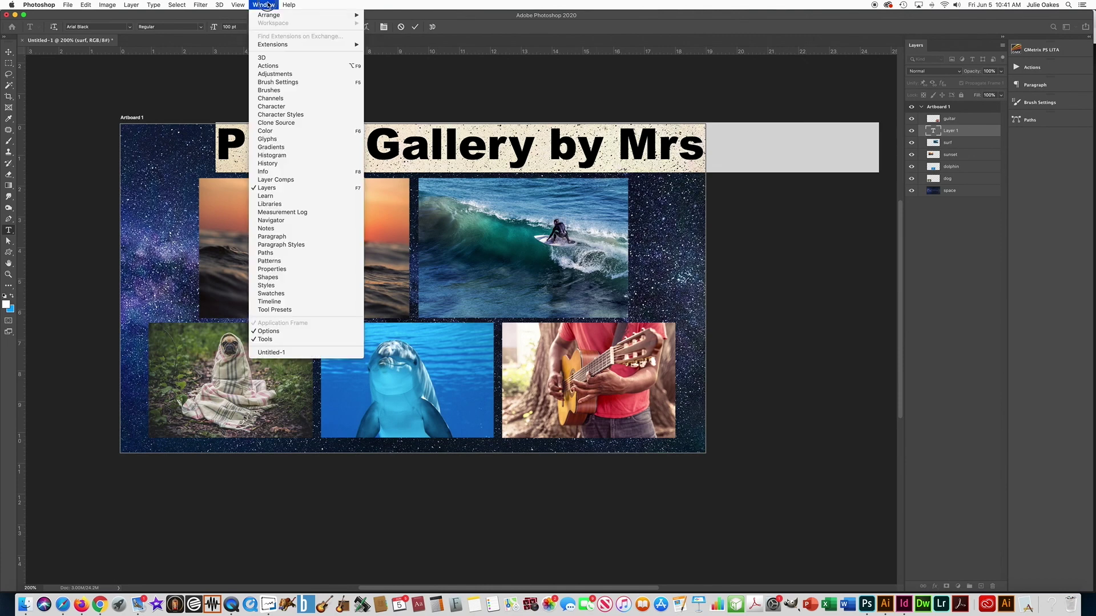
pyautogui.click(281, 268)
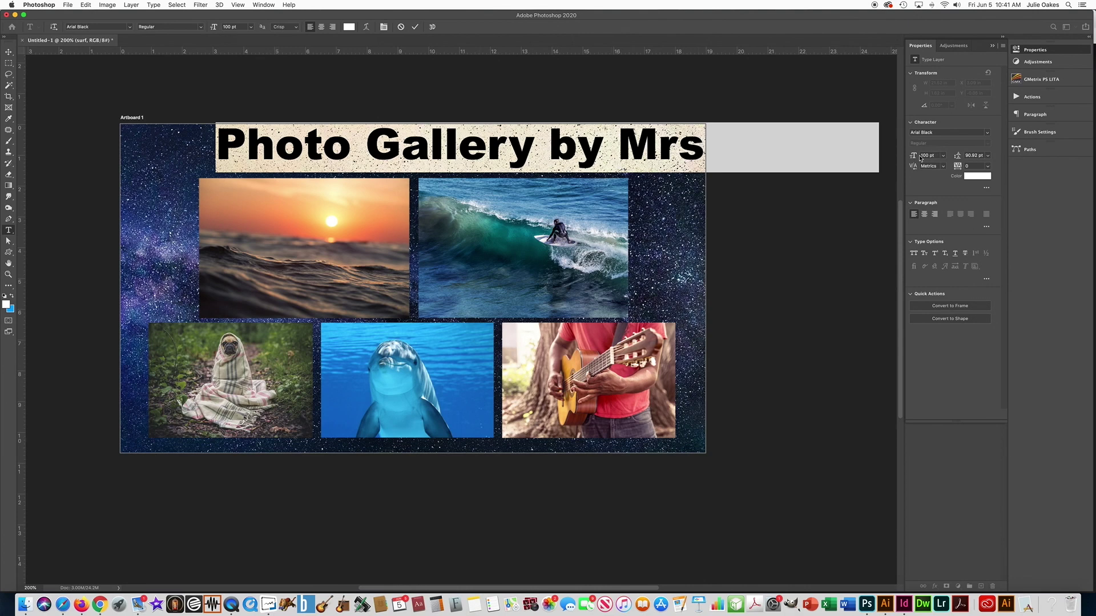
pyautogui.moveTo(937, 156); pyautogui.dragTo(917, 155)
pyautogui.click(944, 156)
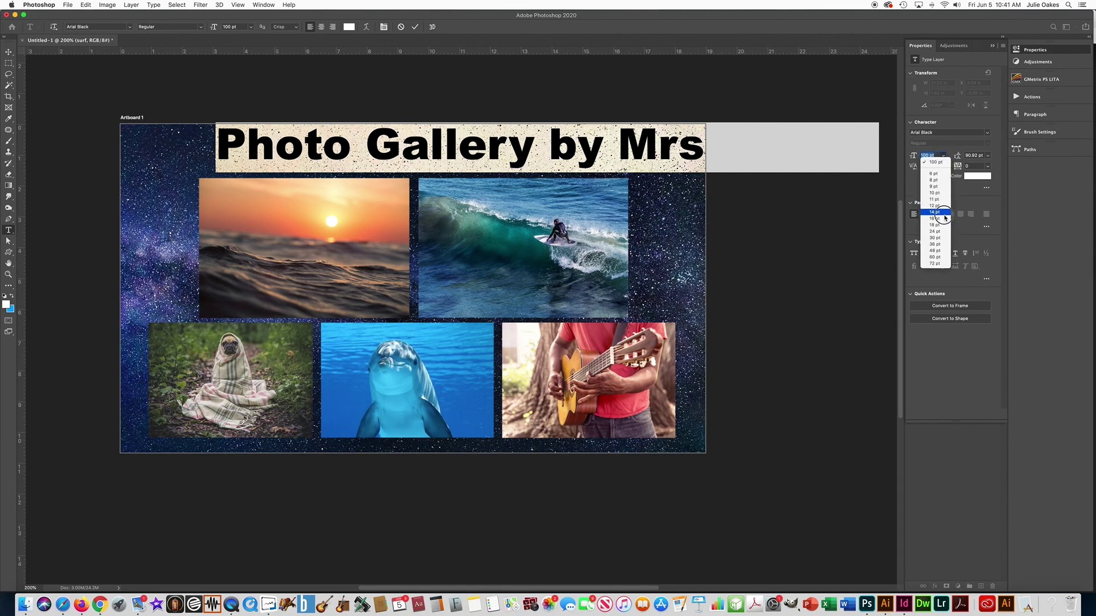
pyautogui.click(943, 252)
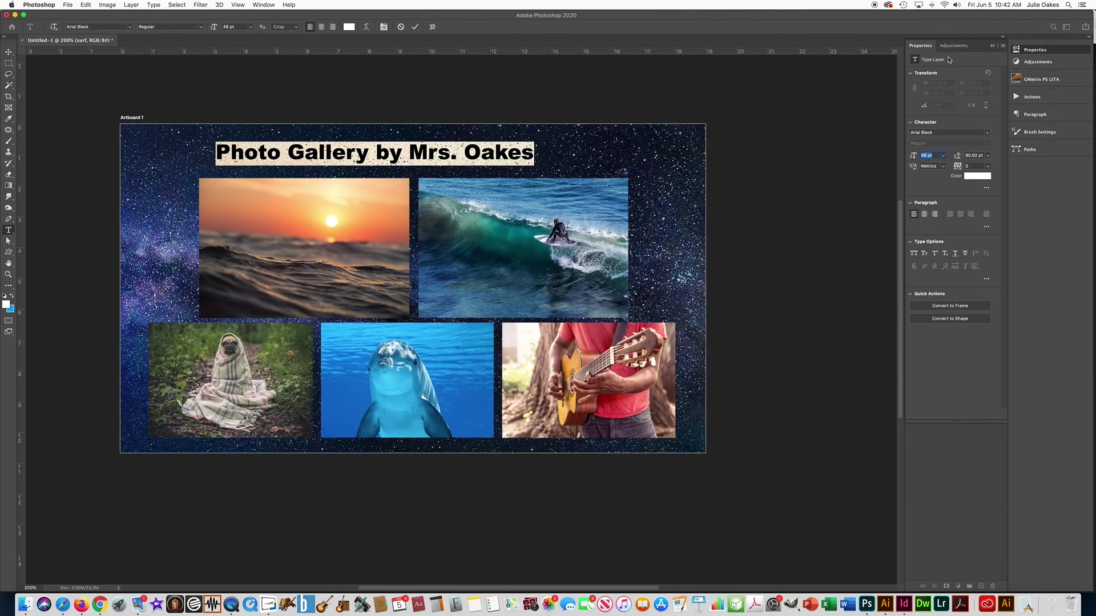
# Dock Properties and Adjustments below Paths in the collapsed column to uncover Layers, and commit the title text.
pyautogui.moveTo(984, 47)
pyautogui.mouseDown()
pyautogui.moveTo(990, 240)
pyautogui.moveTo(982, 57)
pyautogui.mouseUp()
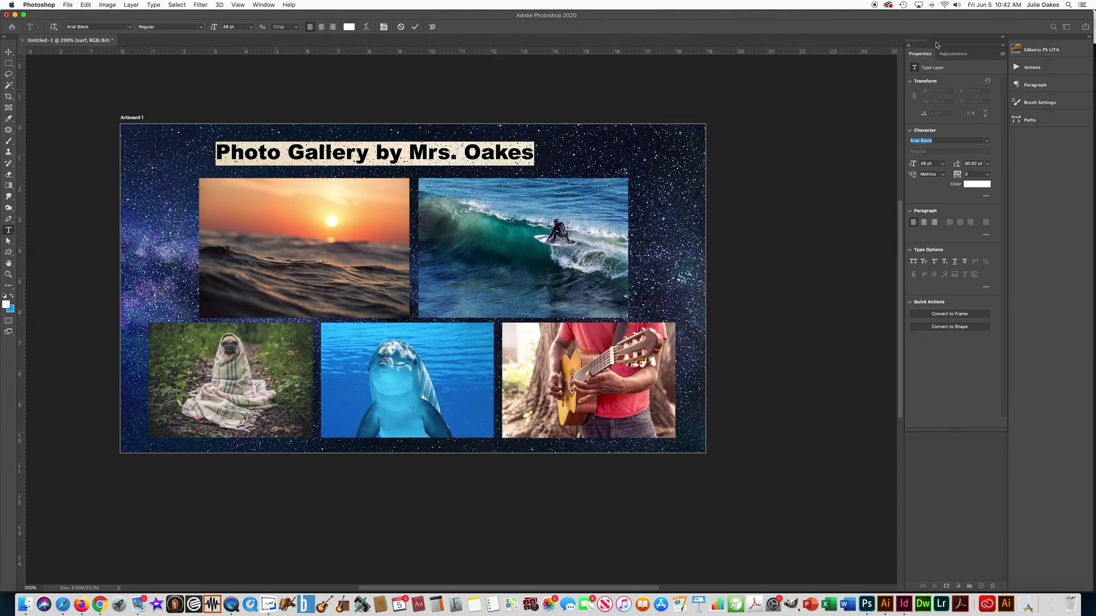
pyautogui.click(262, 4)
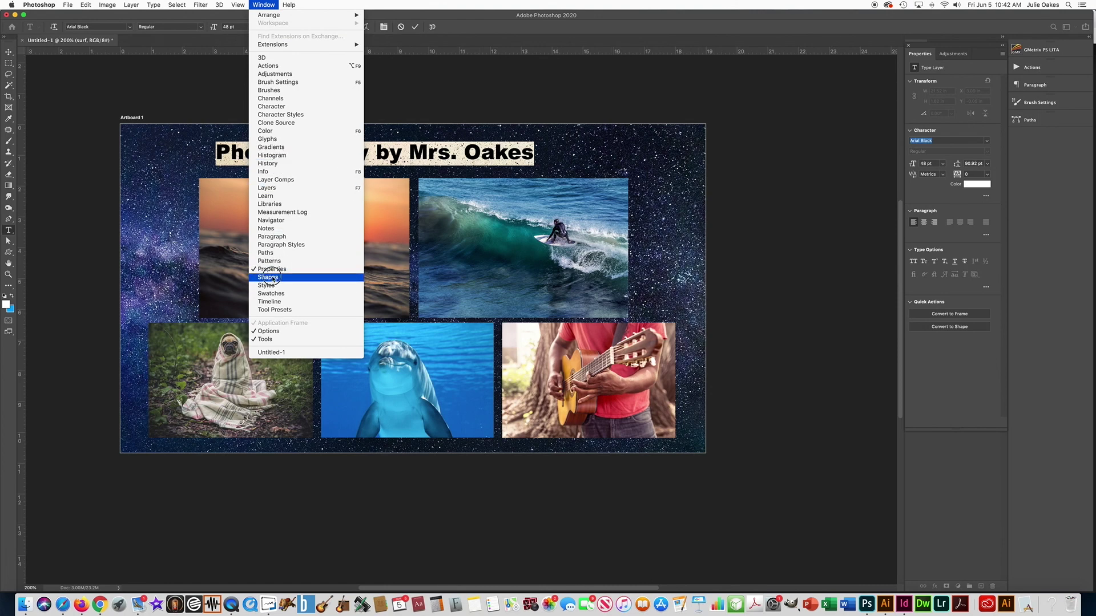
pyautogui.click(267, 189)
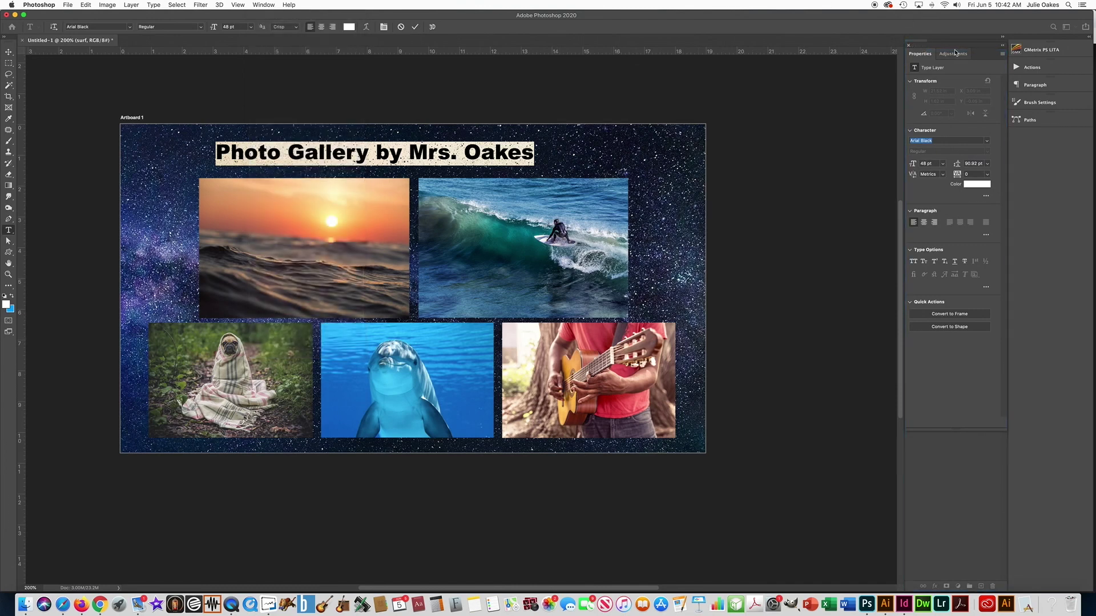
pyautogui.moveTo(947, 53); pyautogui.dragTo(1051, 136)
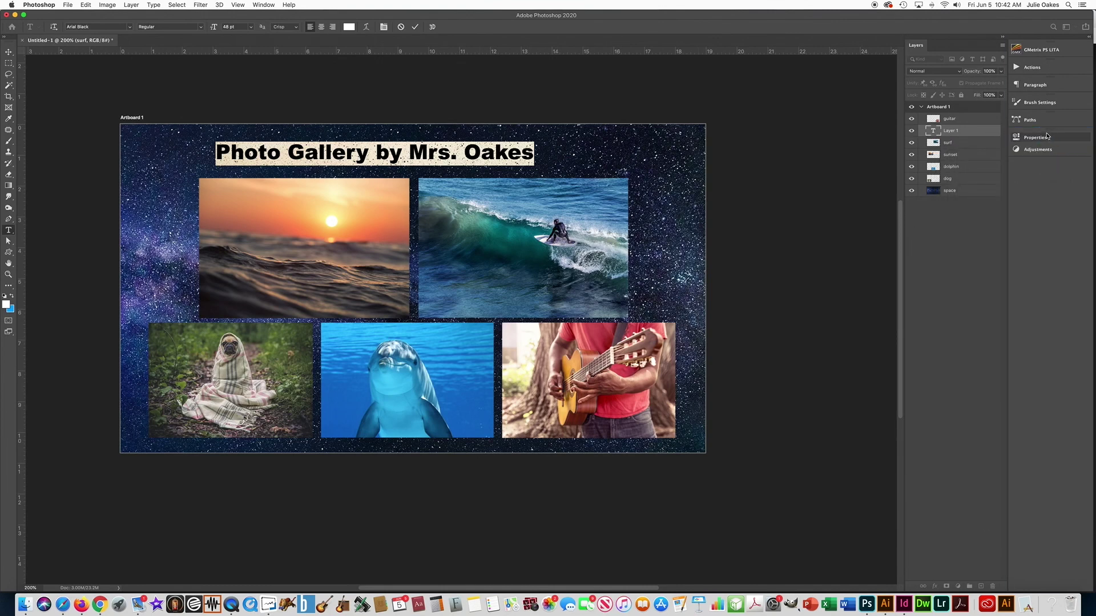
pyautogui.click(949, 134)
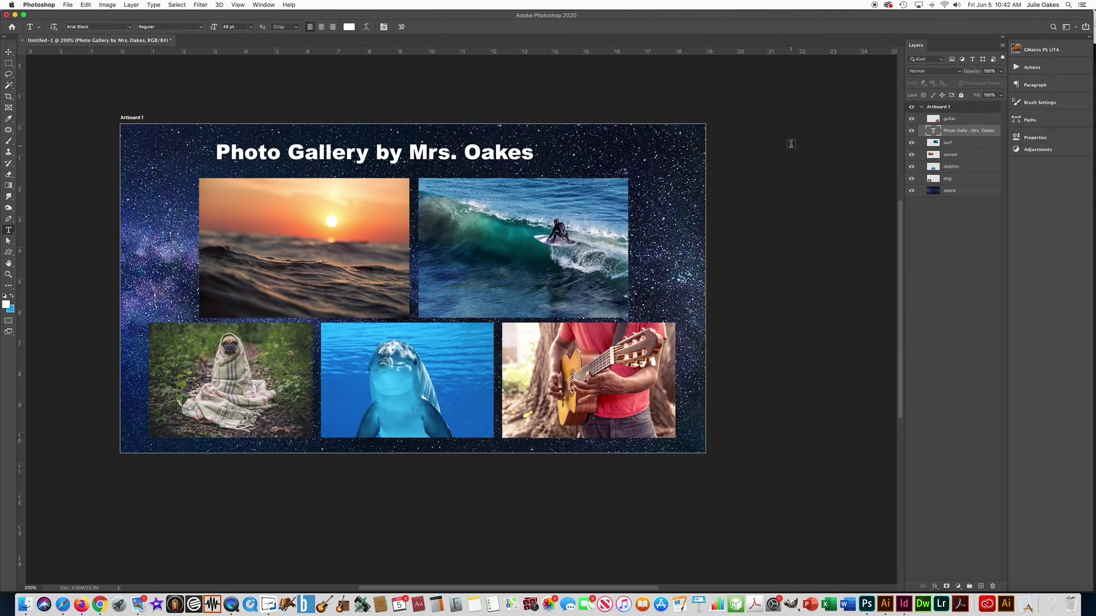
# Enlarge the title proportionally to about 111% with Free Transform and centre it above the two upper photos.
pyautogui.press('super+t')
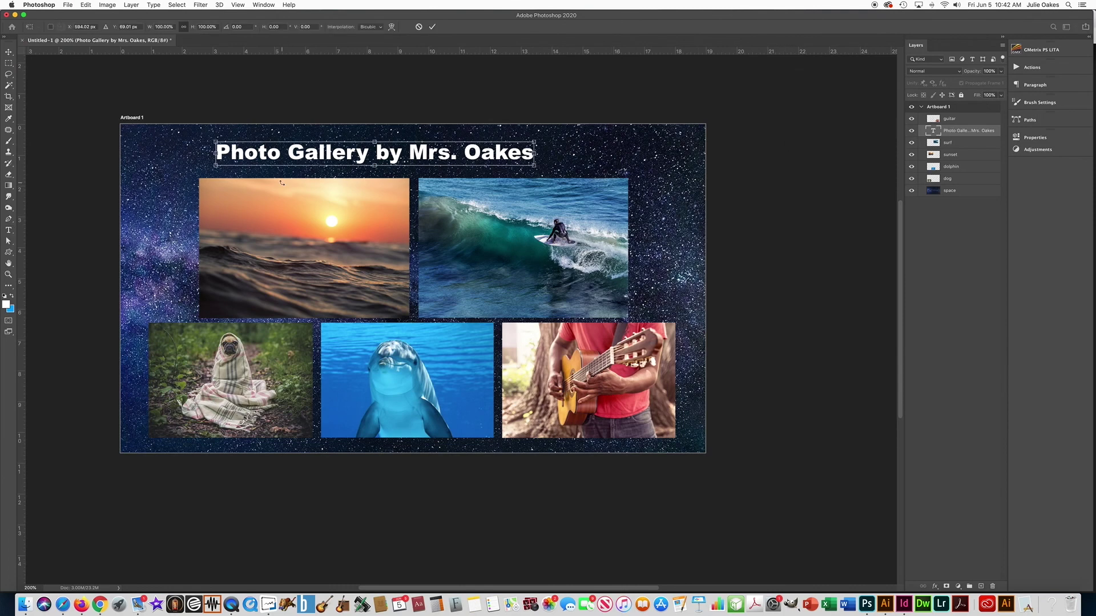
pyautogui.moveTo(297, 154); pyautogui.dragTo(333, 153)
pyautogui.moveTo(556, 164); pyautogui.dragTo(580, 201)
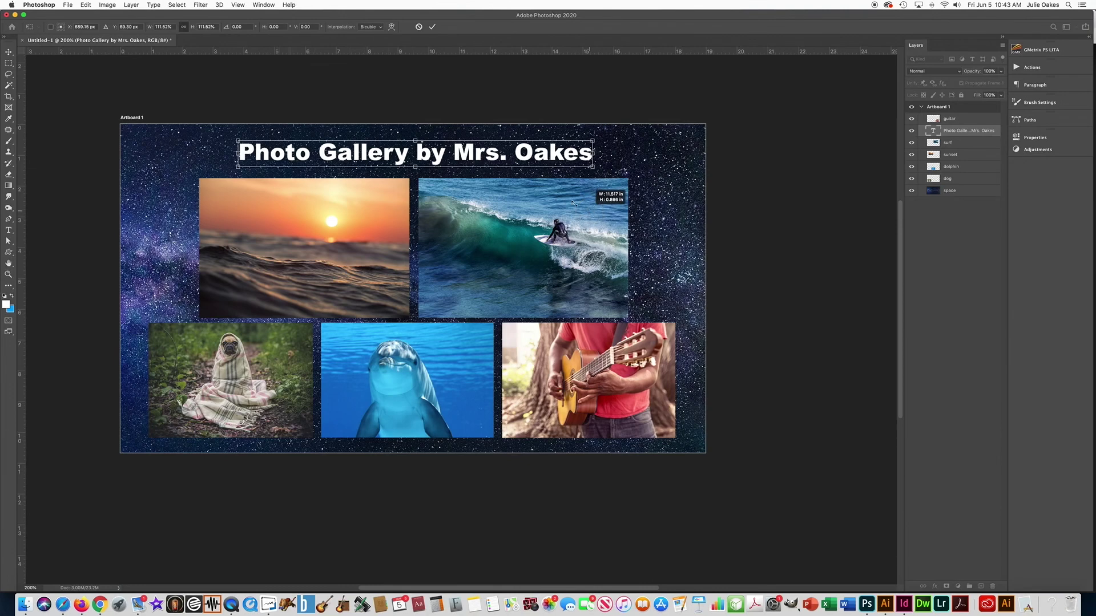
pyautogui.moveTo(542, 160); pyautogui.dragTo(484, 160)
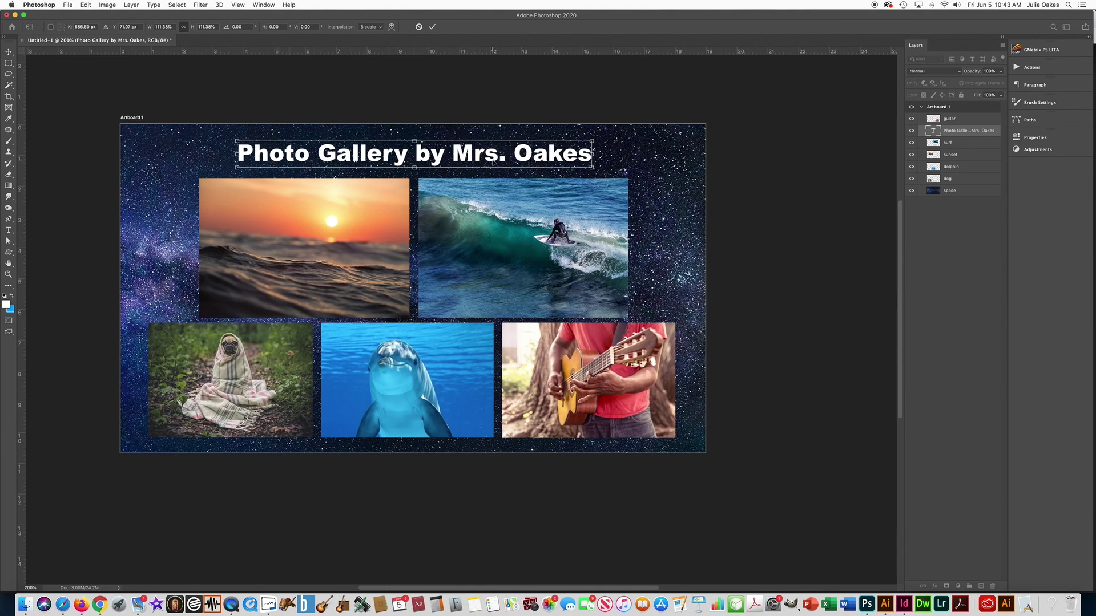
pyautogui.press('Return')
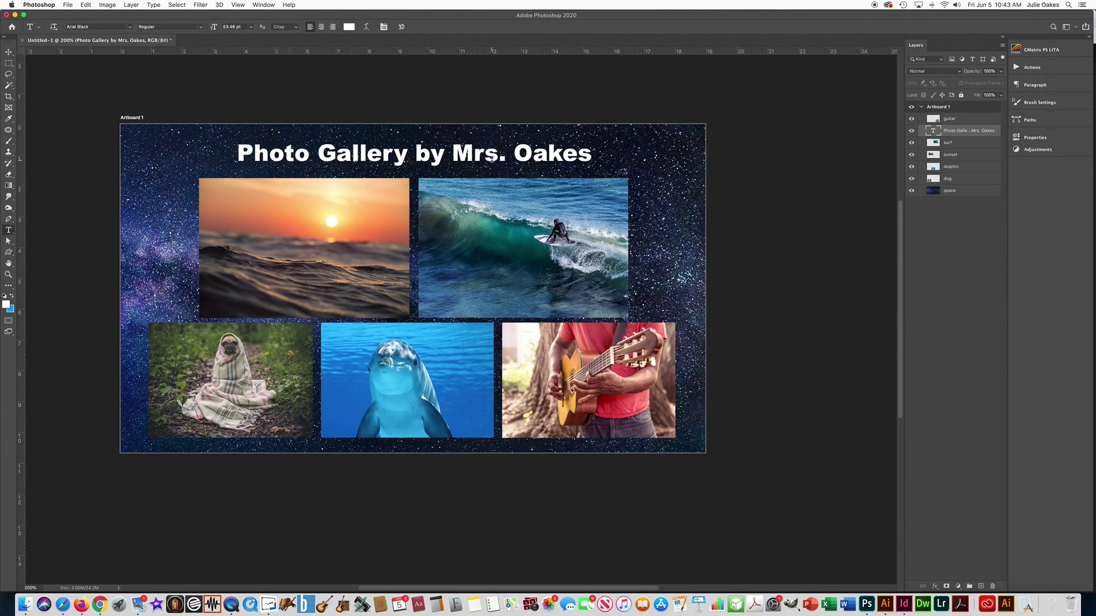
# Reposition the title and enlarge it proportionally until it spans the combined width of the sunset and surfing images.
pyautogui.click(9, 52)
pyautogui.moveTo(334, 166); pyautogui.dragTo(364, 127)
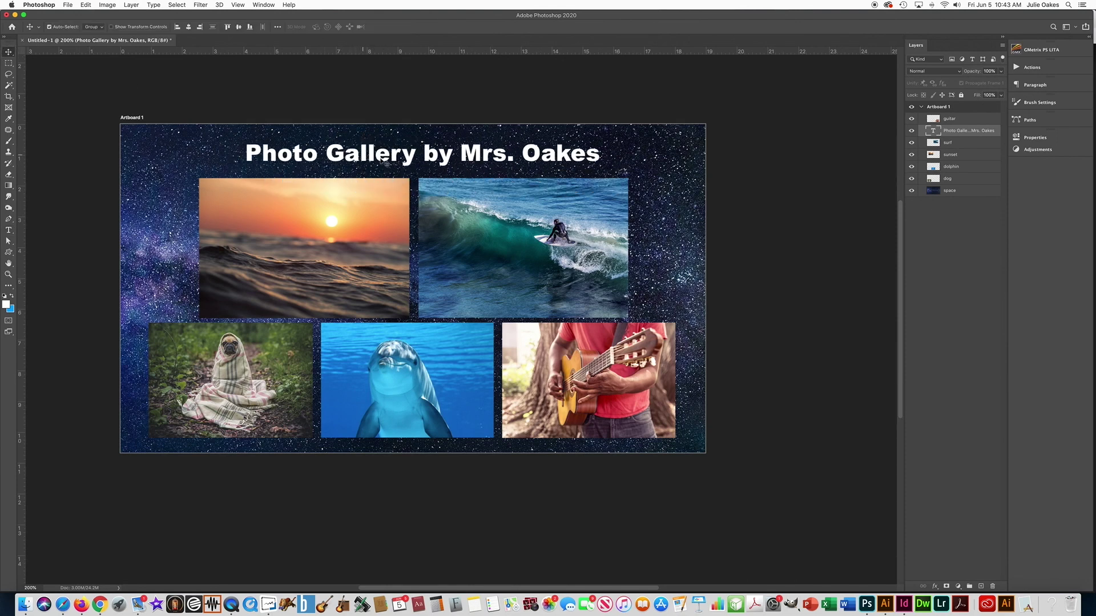
pyautogui.press('super+t')
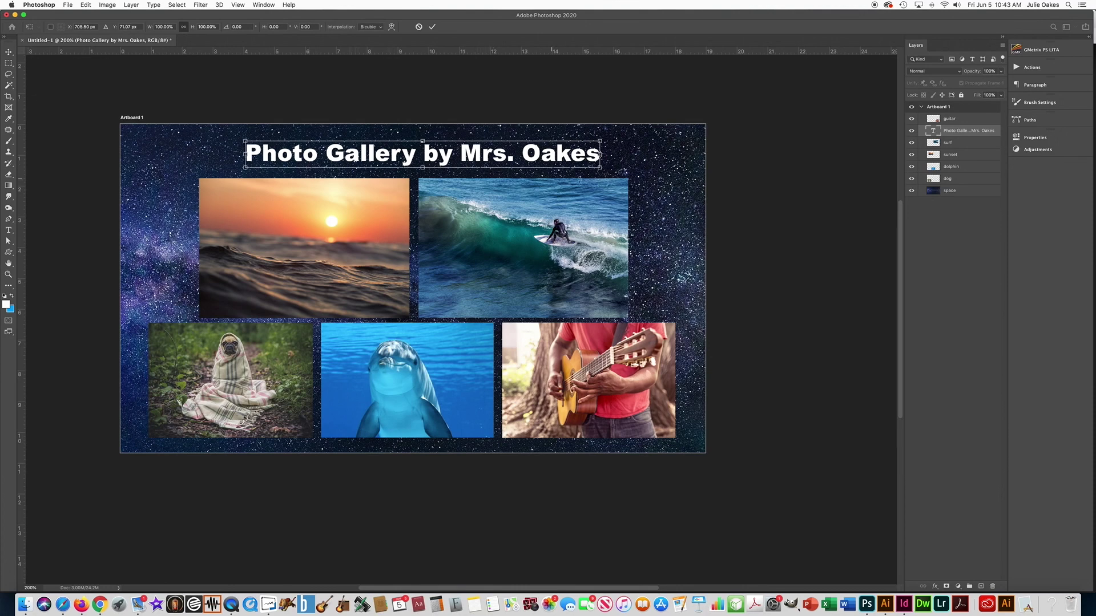
pyautogui.moveTo(599, 169); pyautogui.dragTo(625, 170)
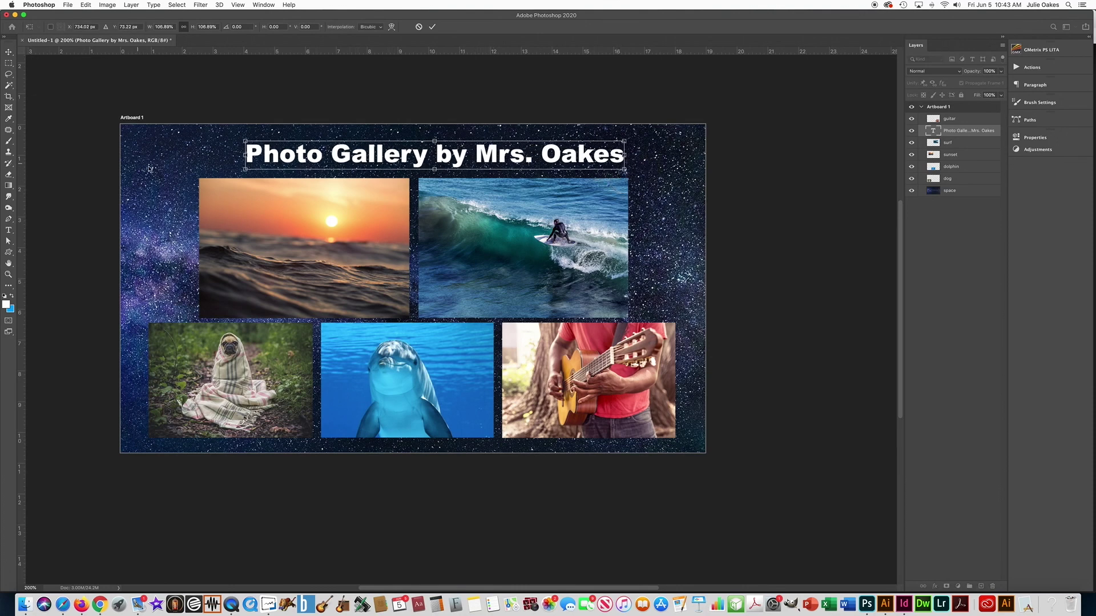
pyautogui.moveTo(246, 171); pyautogui.dragTo(200, 188)
pyautogui.moveTo(334, 157); pyautogui.dragTo(336, 154)
pyautogui.press('Return')
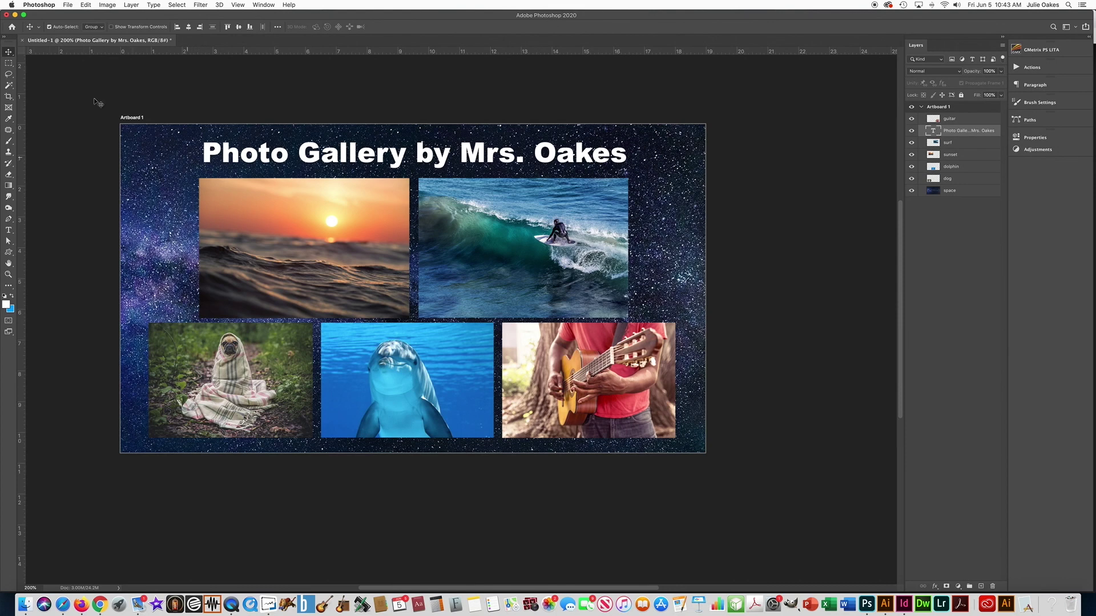
# Save the gallery to the Desktop in Photoshop format, naming it Assign3 plus the author's name, with layers and Maximize Compatibility enabled.
pyautogui.click(68, 4)
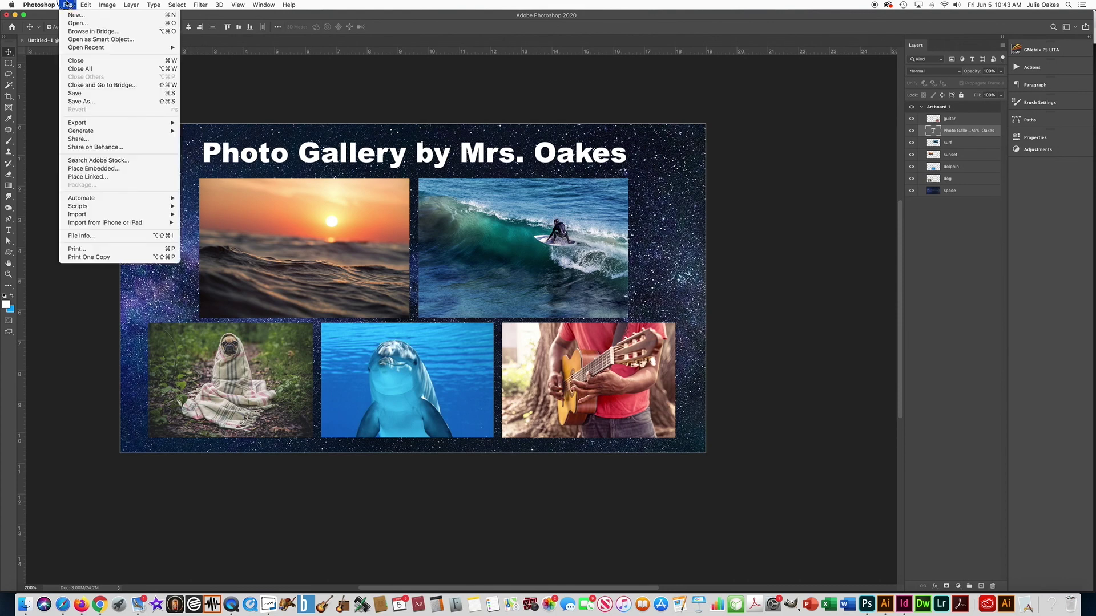
pyautogui.click(81, 95)
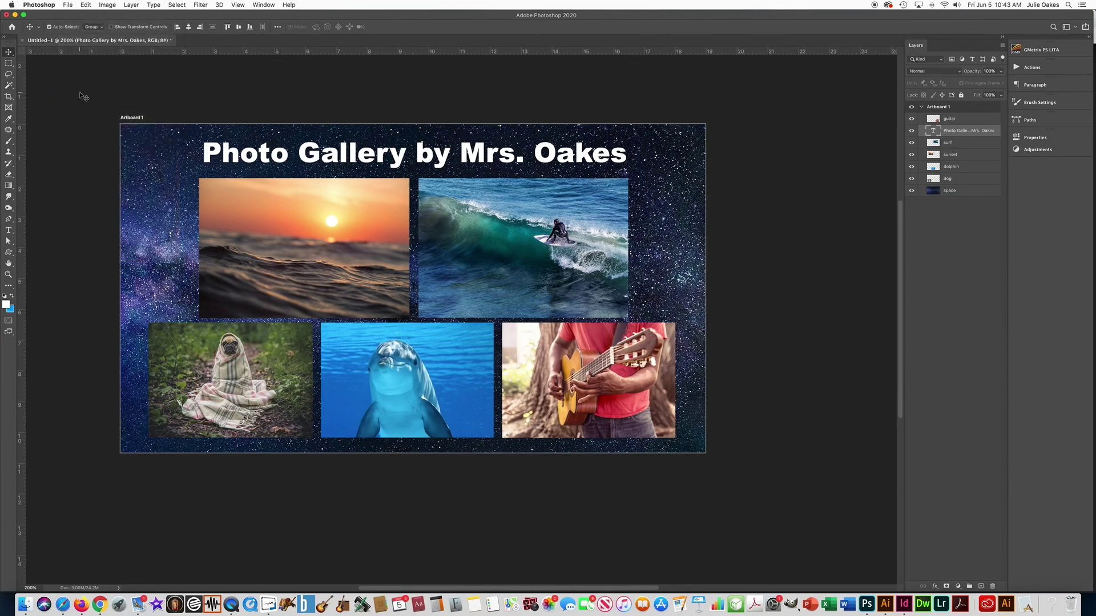
pyautogui.click(388, 126)
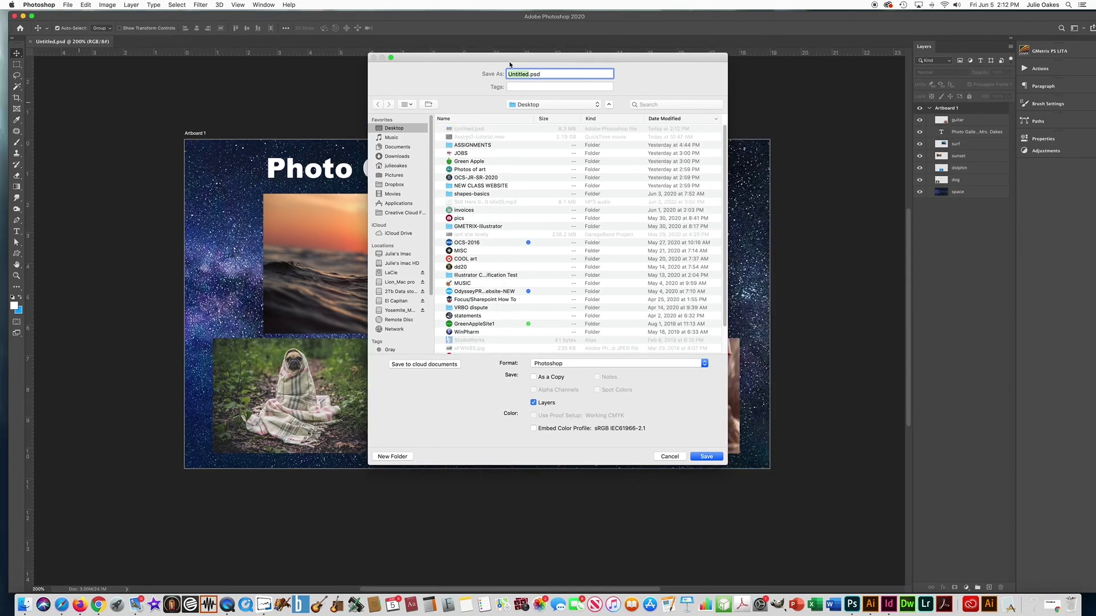
pyautogui.write('Assign3-MrsOakes')
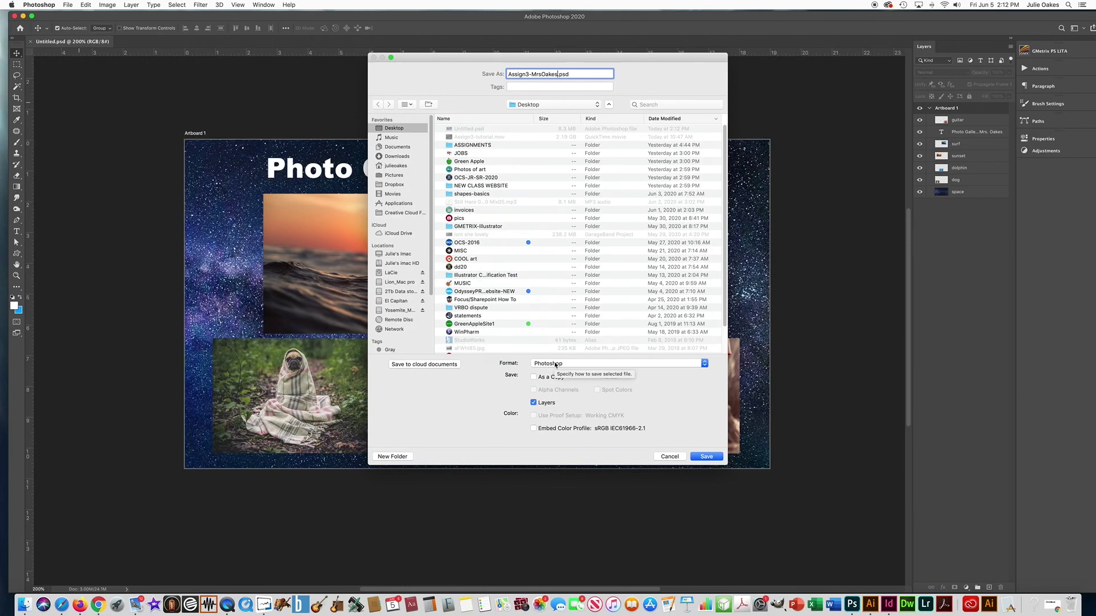
pyautogui.click(711, 457)
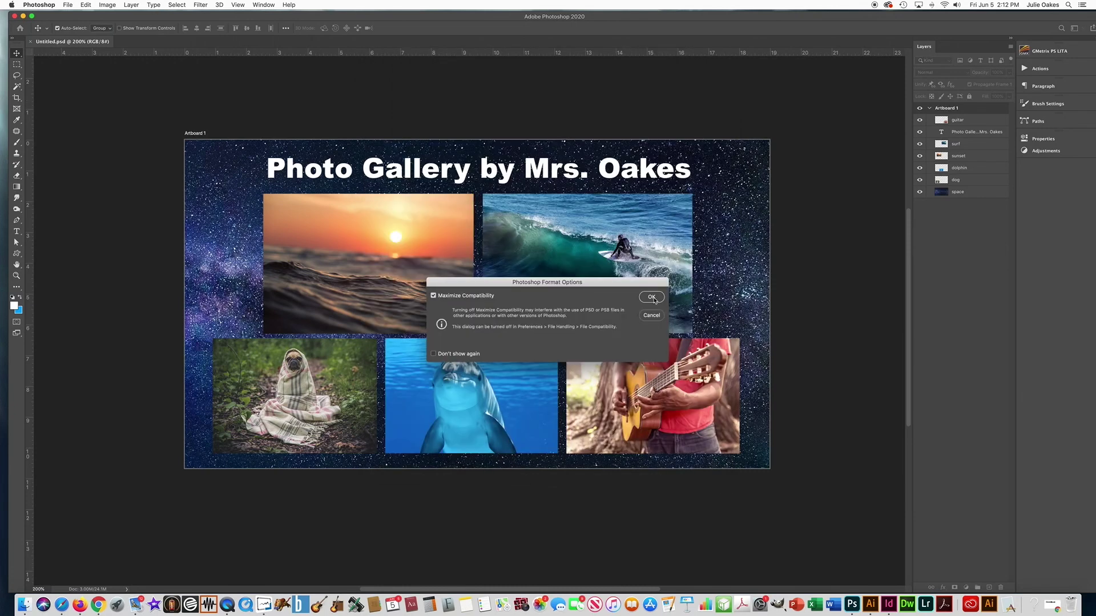
pyautogui.click(651, 298)
# Save a JPEG copy of the gallery to the Desktop under the same file name.
pyautogui.click(65, 5)
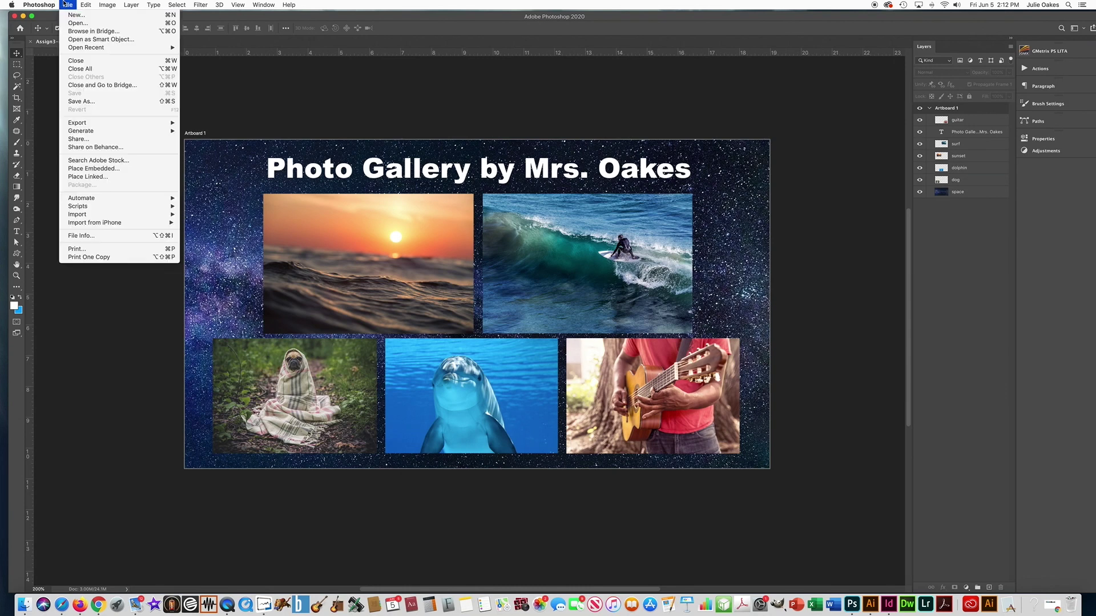
pyautogui.click(78, 101)
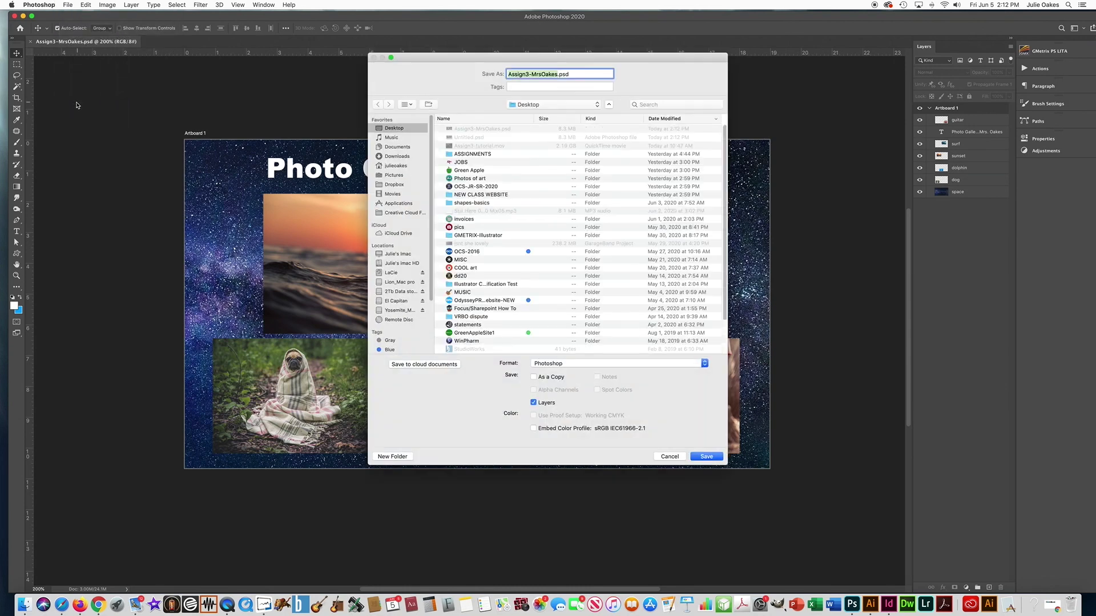
pyautogui.click(535, 363)
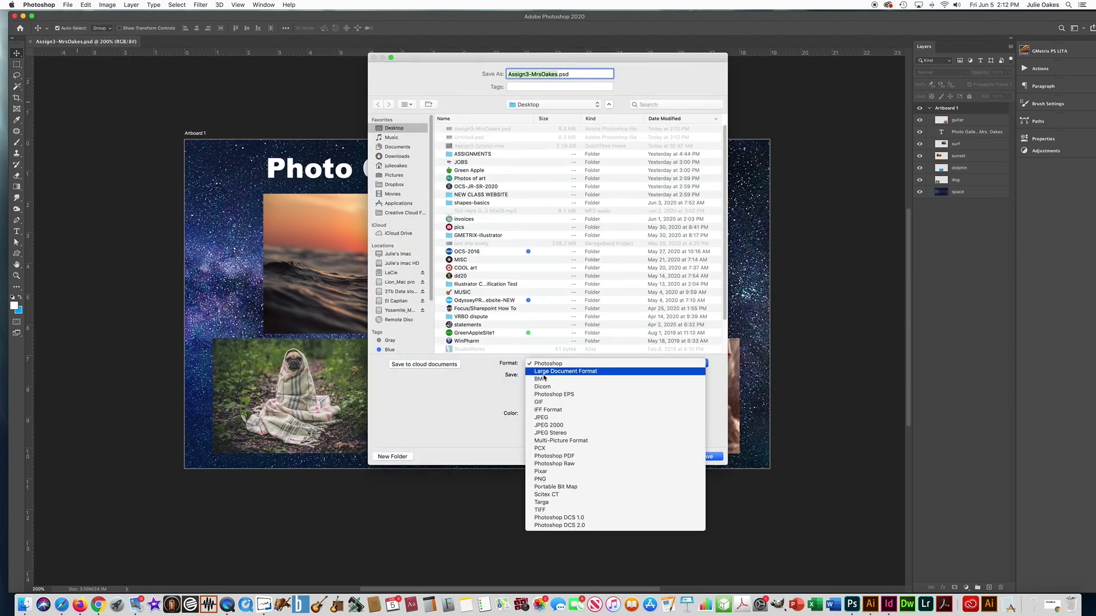
pyautogui.click(542, 419)
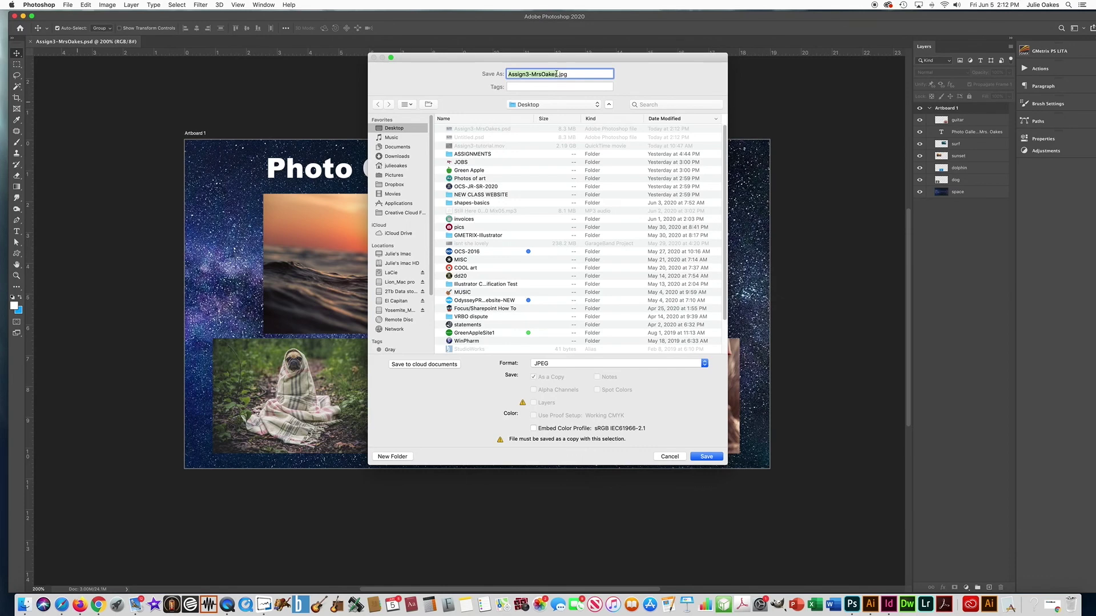
pyautogui.click(706, 457)
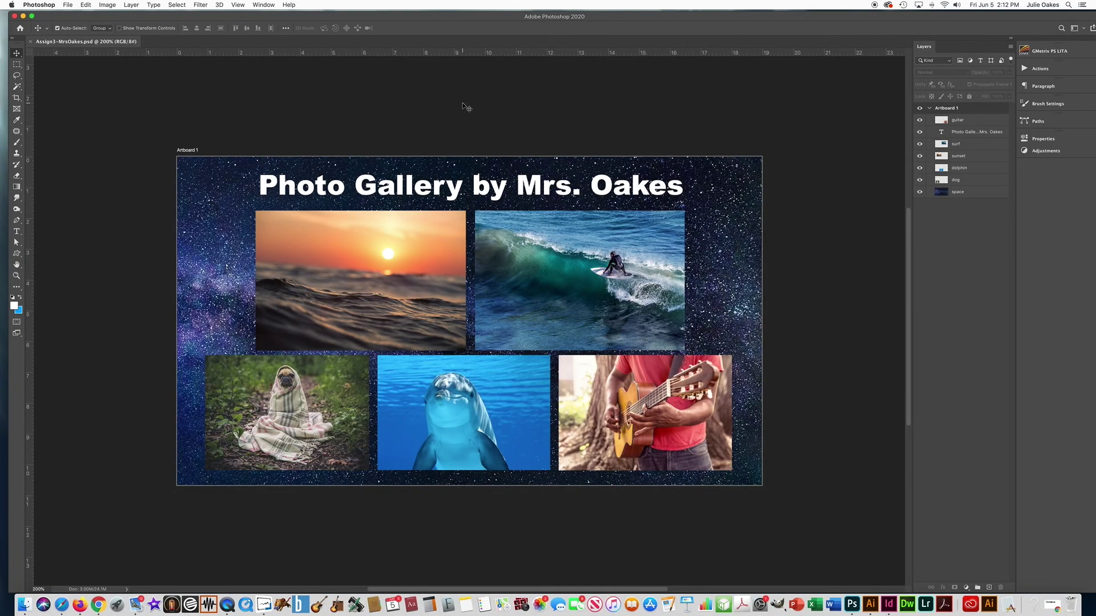
# Switch to Google Drive in Chrome and upload the gallery's JPG and PSD files from the Desktop to the Assign-3 folder.
pyautogui.click(98, 599)
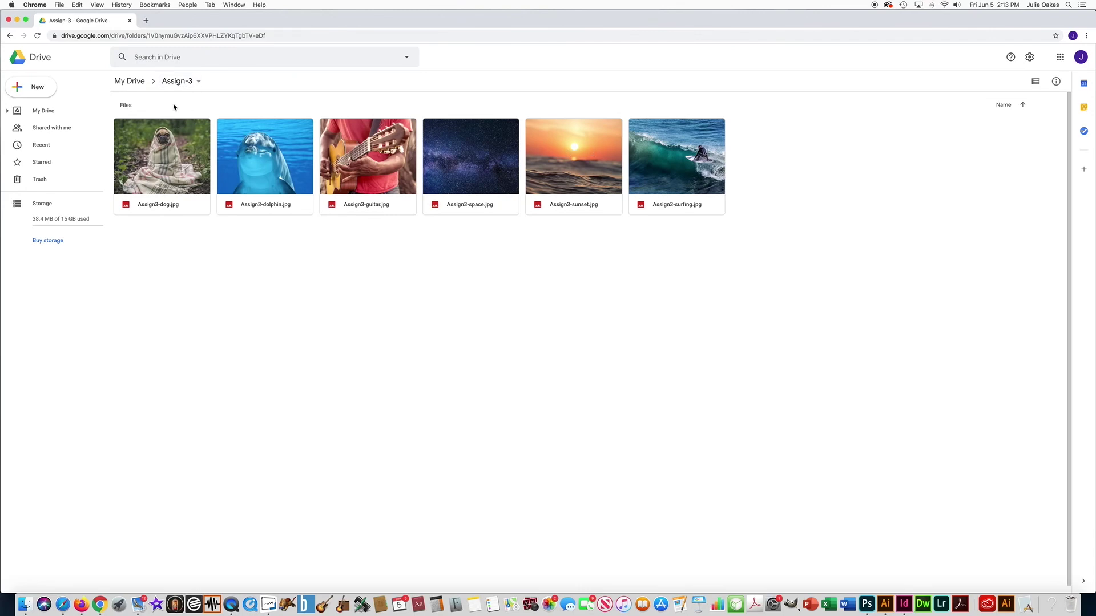
pyautogui.click(37, 87)
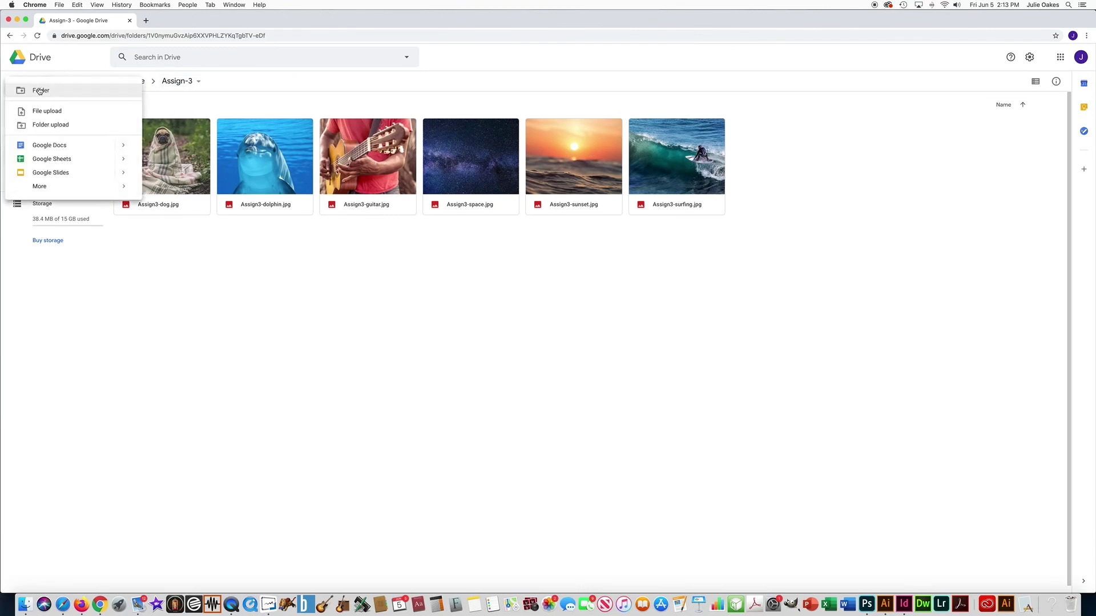
pyautogui.click(42, 112)
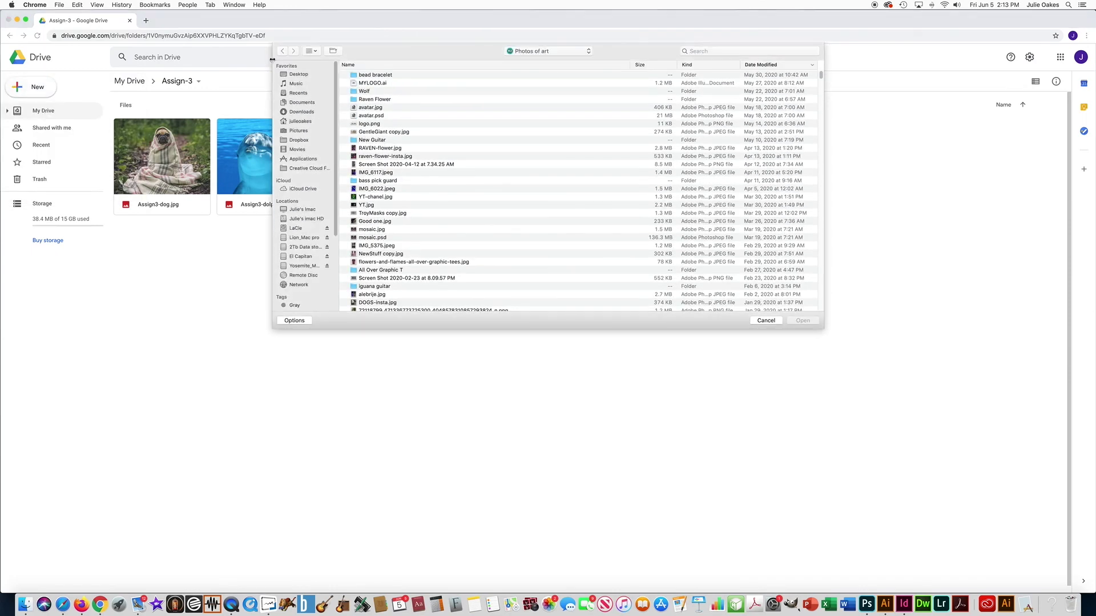
pyautogui.click(297, 75)
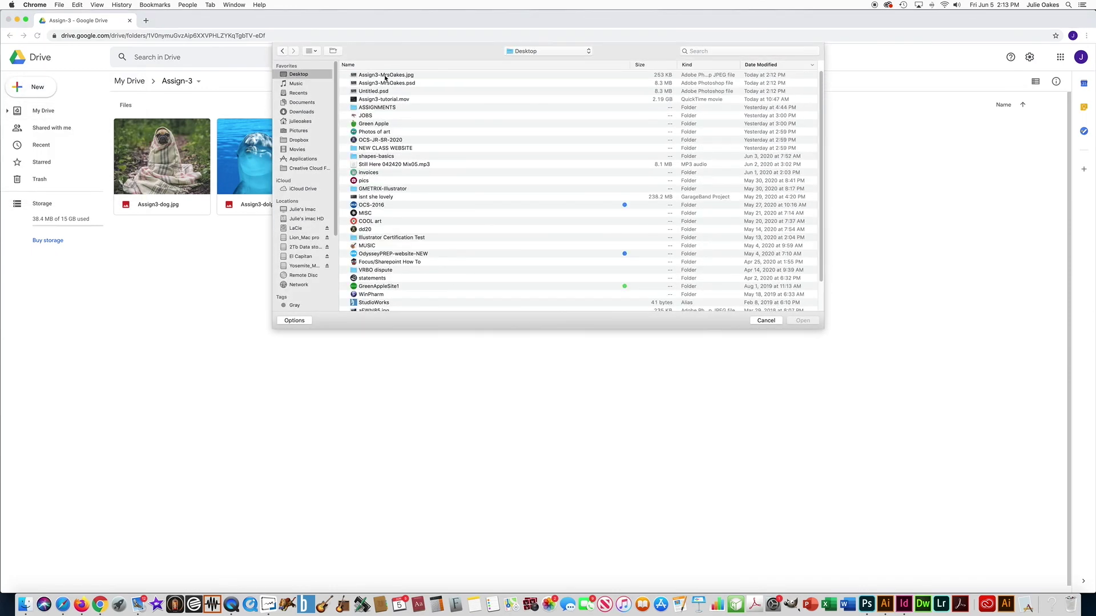
pyautogui.click(385, 76)
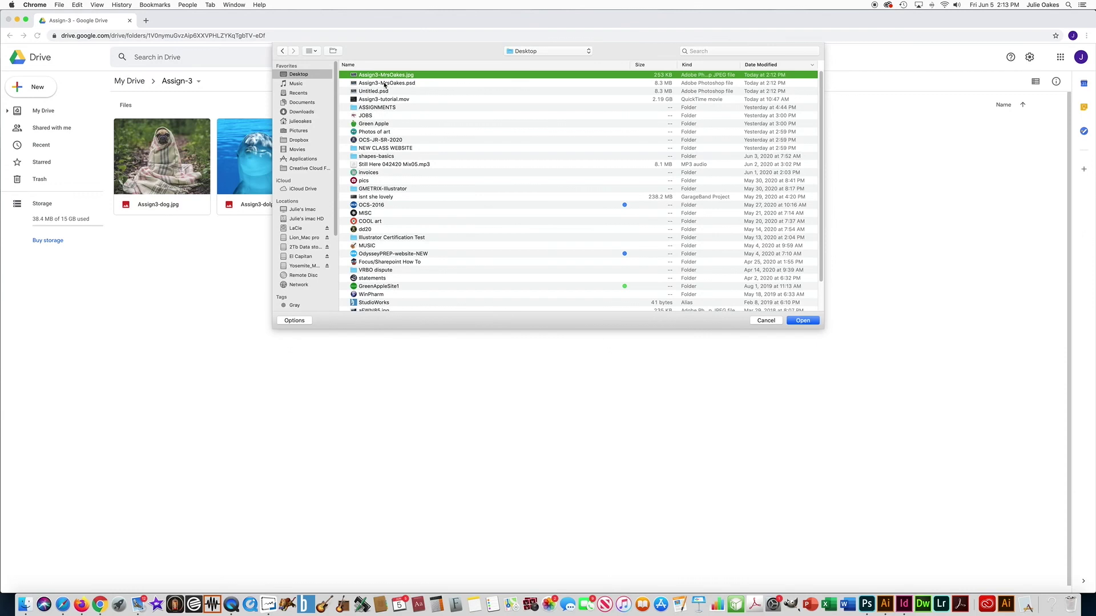
pyautogui.keyDown('shift'); pyautogui.click(385, 83); pyautogui.keyUp('shift')
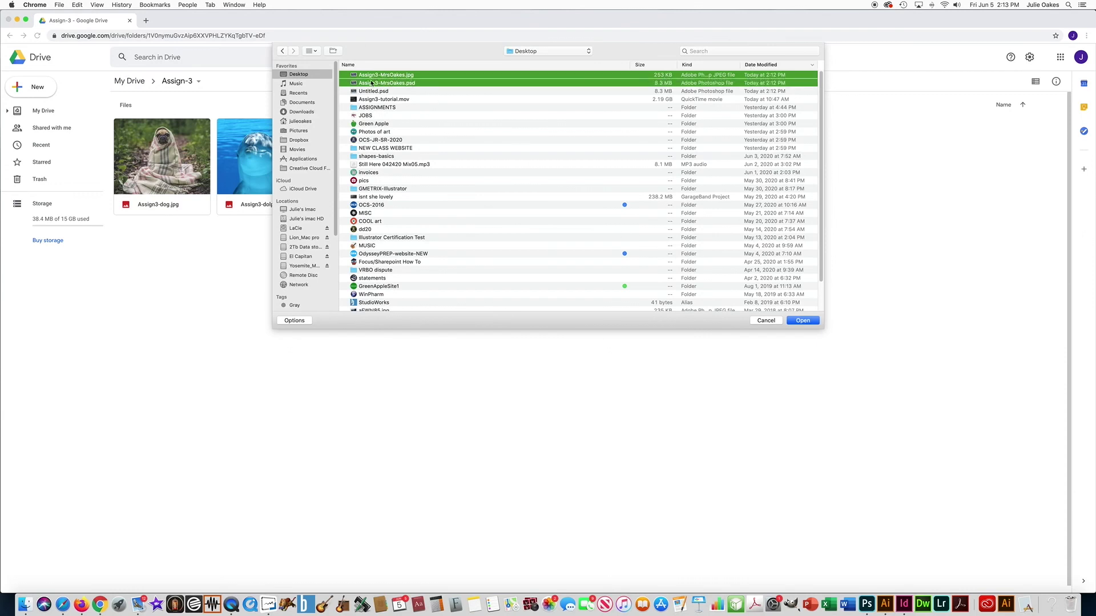
pyautogui.click(802, 321)
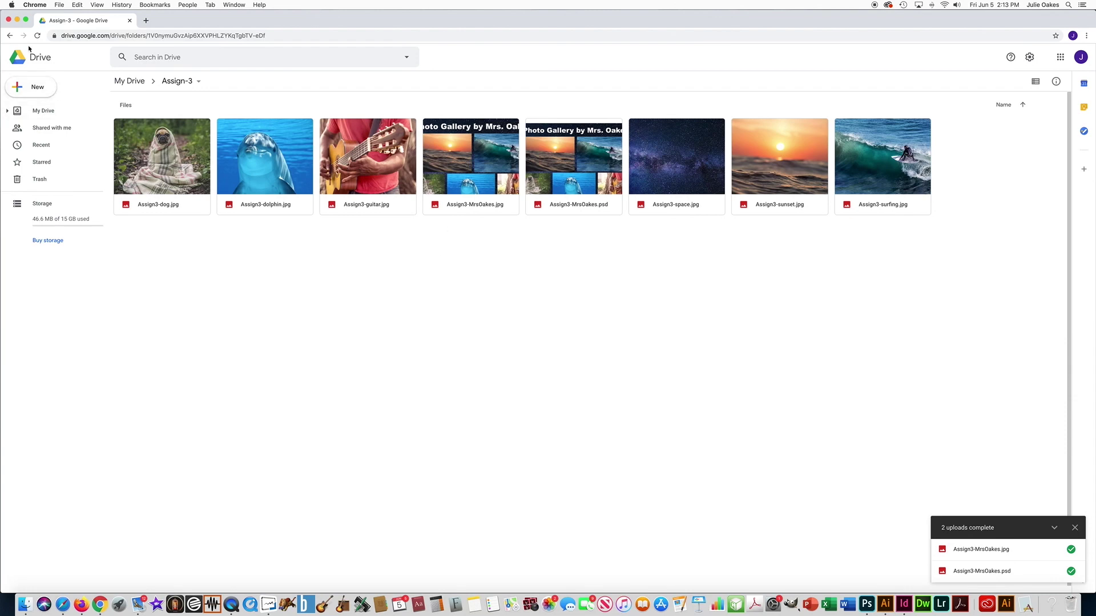
# Open the Commercial Art Portfolio presentation from My Drive and go through its slides to the Assignment 2 slide.
pyautogui.click(40, 60)
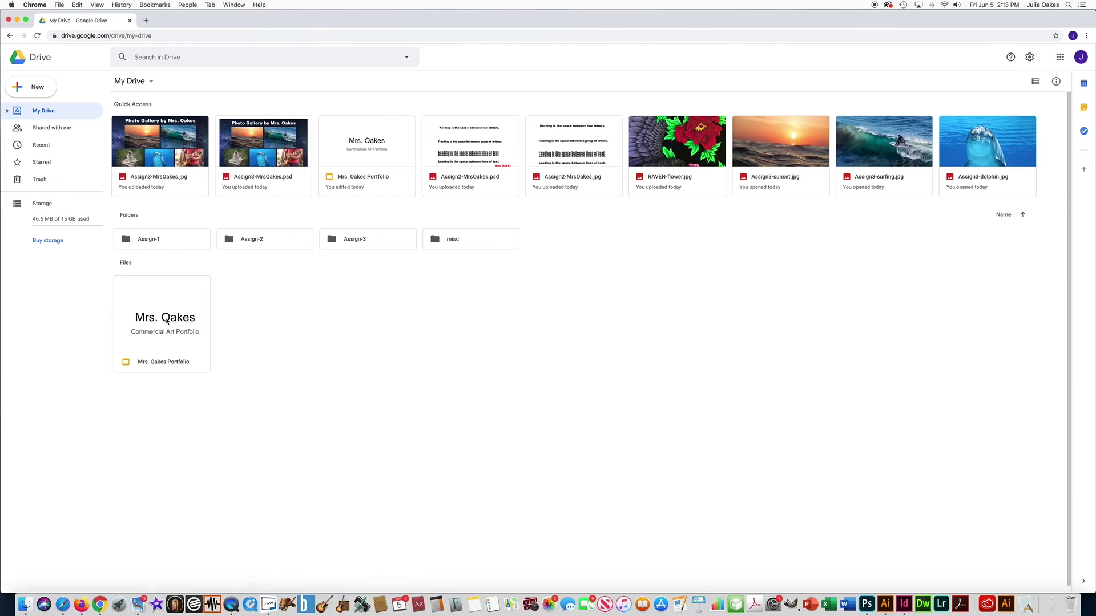
pyautogui.doubleClick(166, 321)
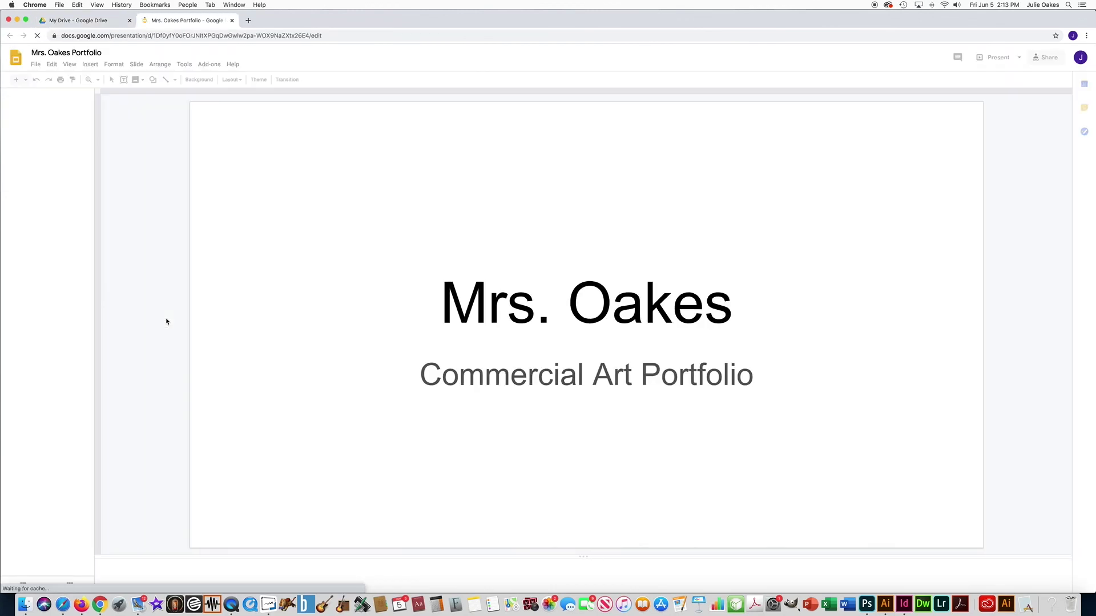
pyautogui.click(63, 117)
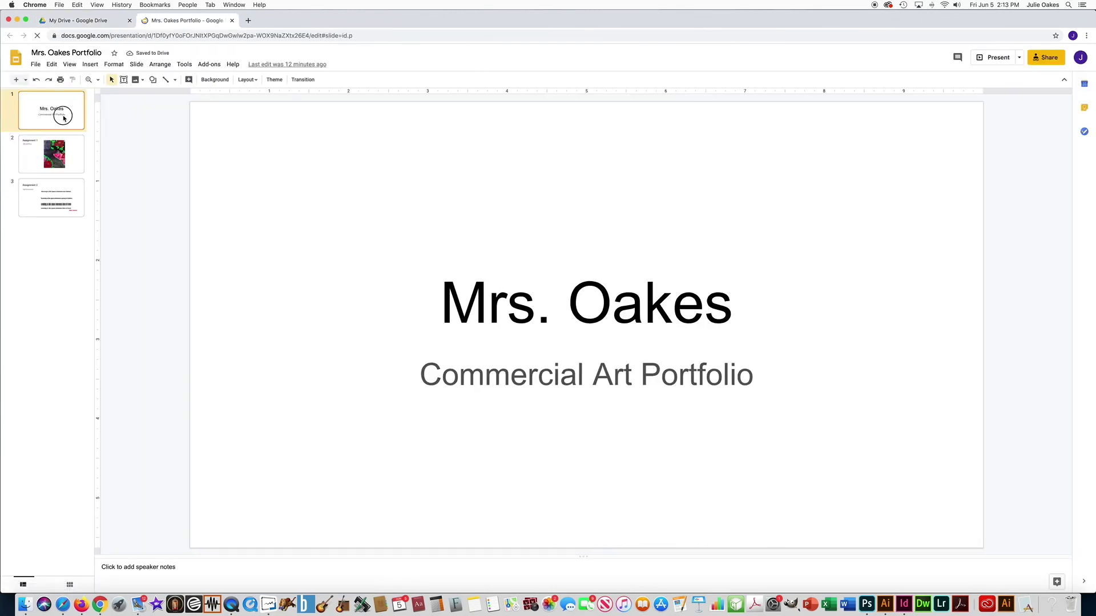
pyautogui.click(38, 163)
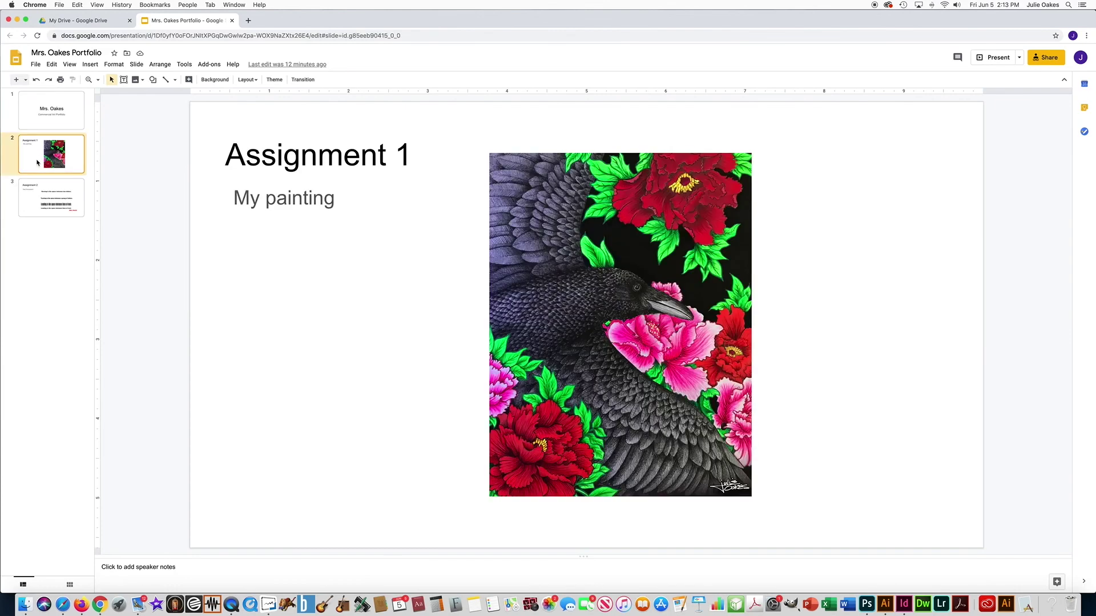
pyautogui.click(33, 196)
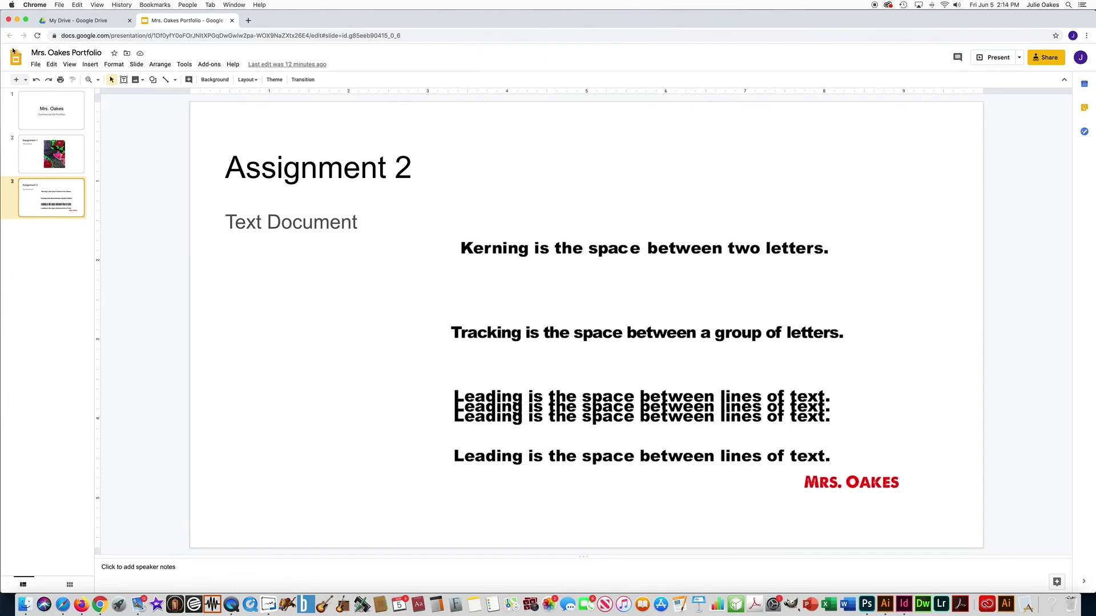
# Add a new slide after the Assignment 2 slide and title it "Assignment 3".
pyautogui.click(16, 79)
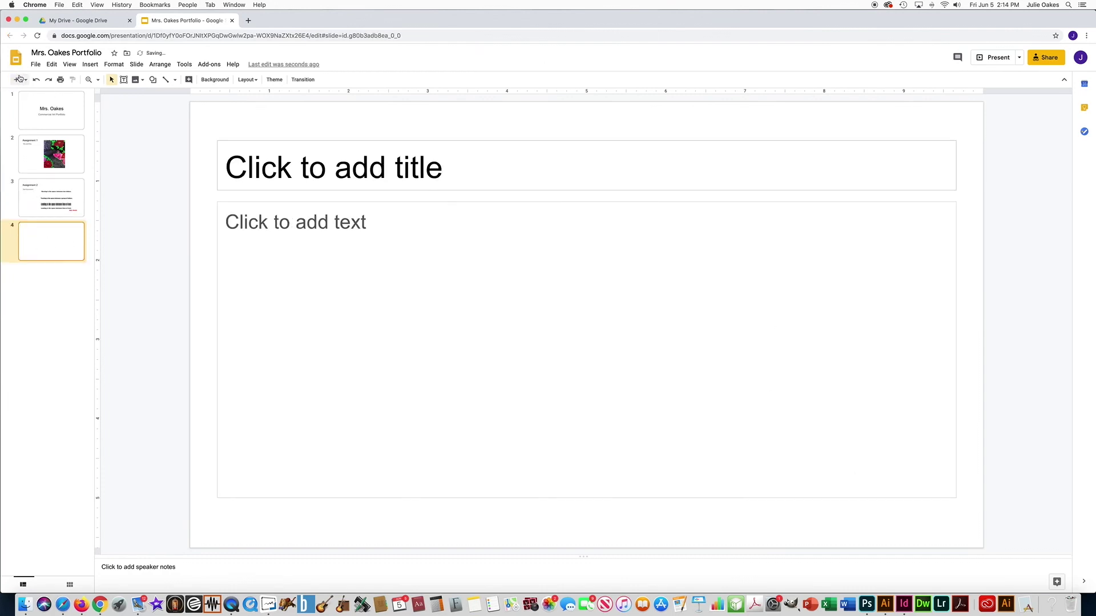
pyautogui.click(243, 174)
pyautogui.write('Assignment ')
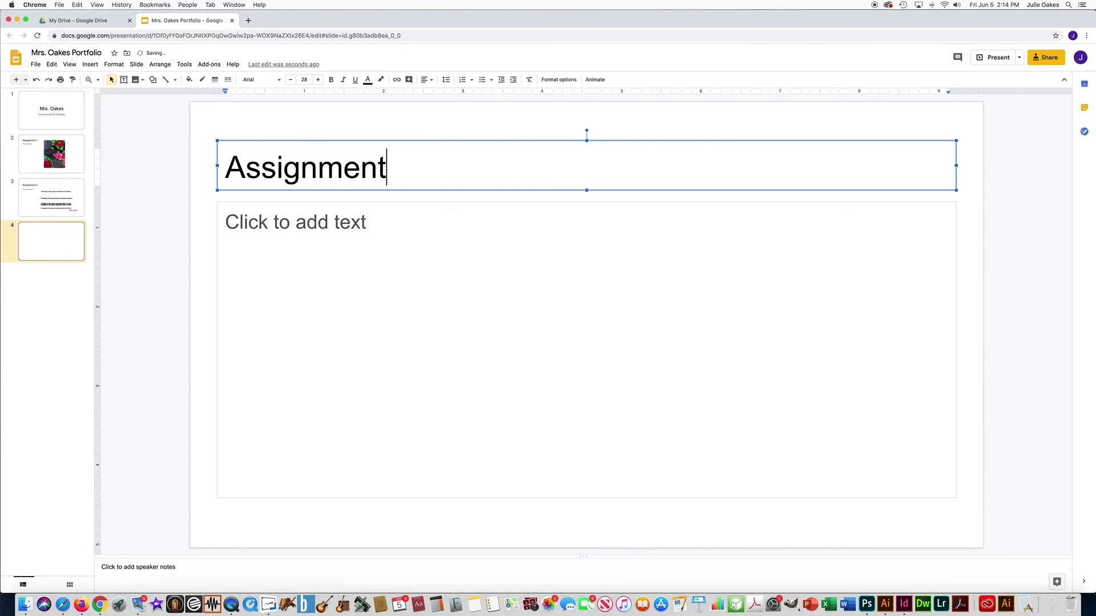
pyautogui.write('3')
# Start editing the body text of the Assignment 3 slide.
pyautogui.click(360, 222)
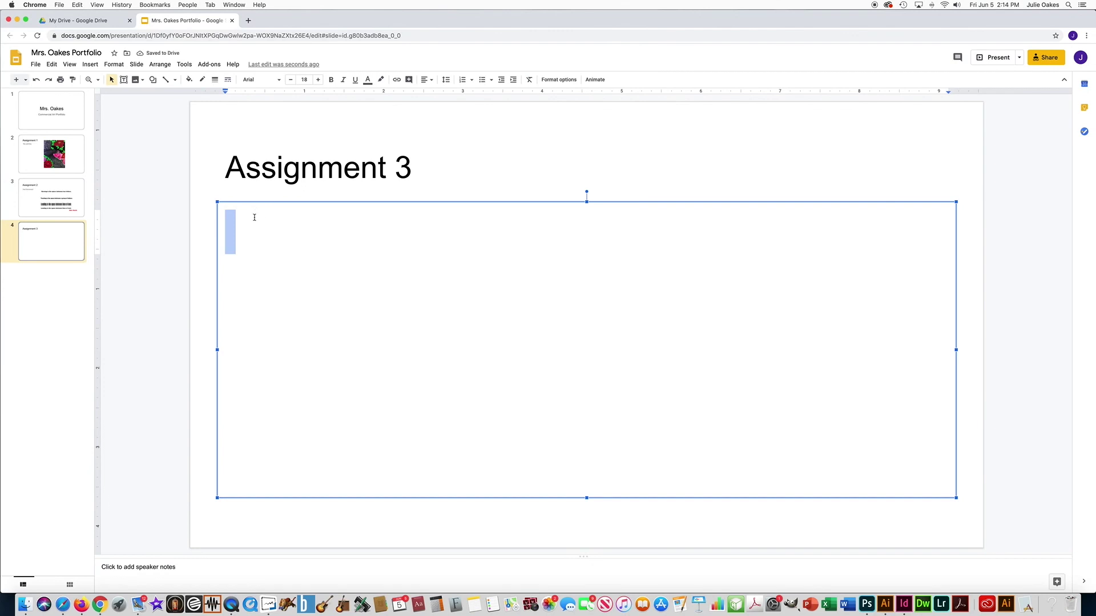